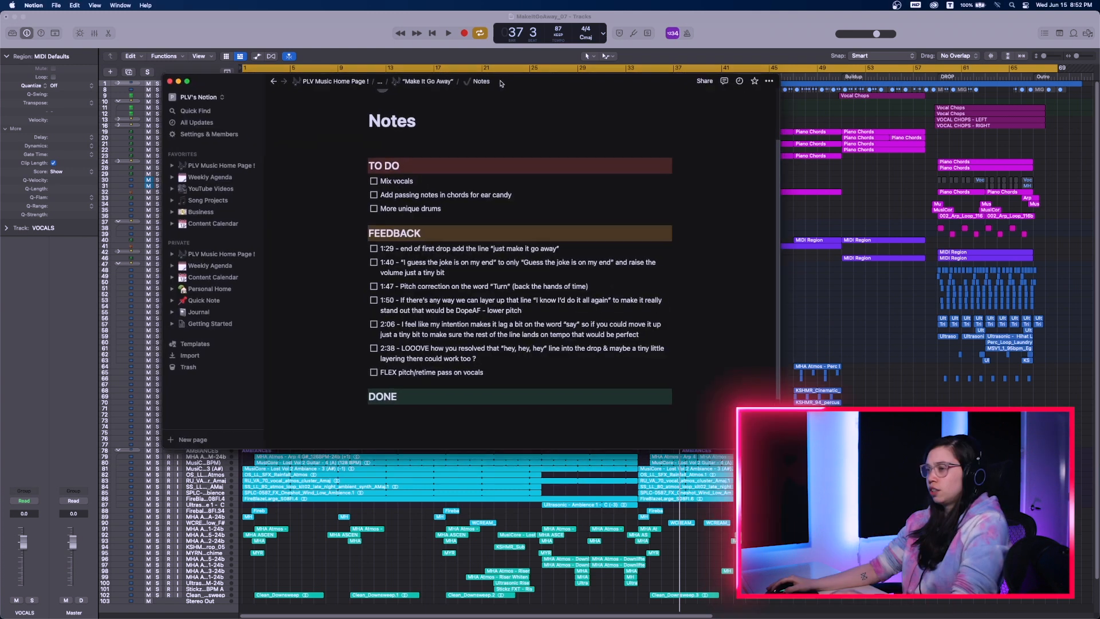
- Switch from the feedback notes to the Logic Pro project, place the playhead at bar 33 and expand the VOCALS track stack
{"action": "left_click_drag", "start_coordinate": [501, 84], "coordinate": [493, 82]}
{"action": "scroll", "coordinate": [582, 218], "scroll_direction": "up", "scroll_amount": 1}
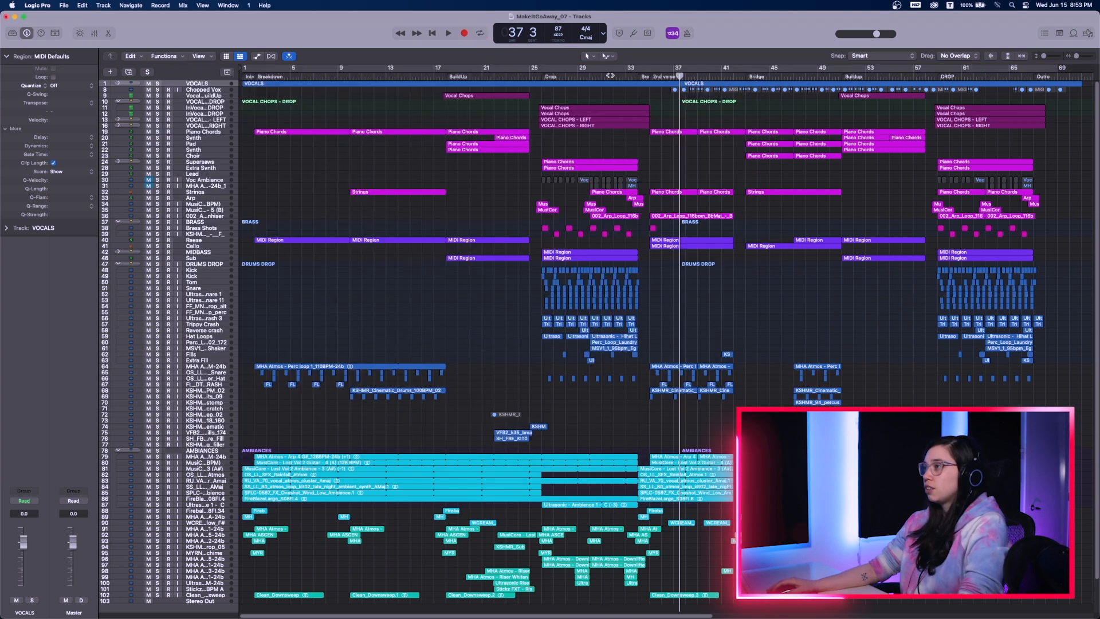
{"action": "left_click", "coordinate": [626, 76]}
{"action": "key", "text": "super+Down"}
{"action": "key", "text": "super+Down"}
{"action": "key", "text": "super+Down"}
{"action": "key", "text": "super+Down"}
{"action": "key", "text": "super+Down"}
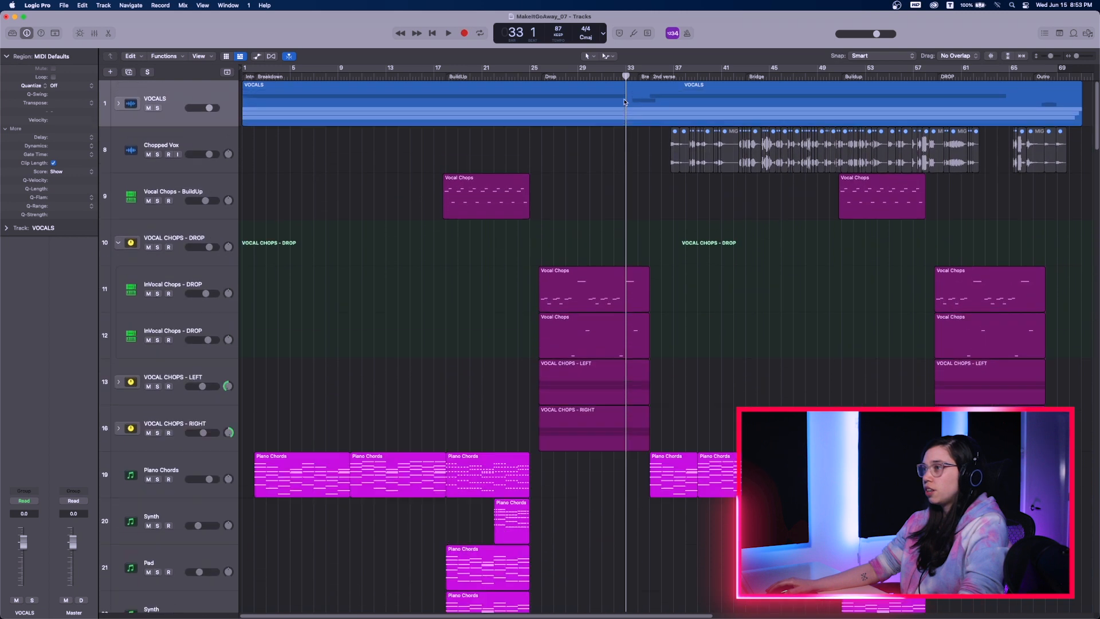
{"action": "left_click", "coordinate": [118, 105]}
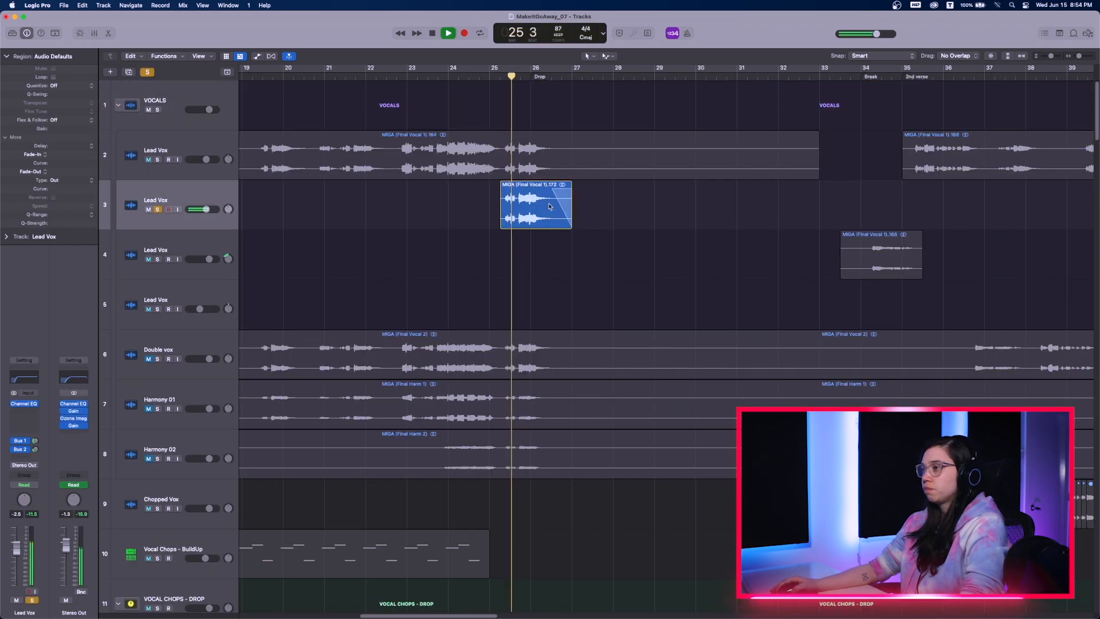
- Add the short Lead Vox phrase from bar 25 after the first drop near bar 33 and check off the 1:29 feedback item in Notion
{"action": "scroll", "coordinate": [516, 204], "scroll_direction": "up", "scroll_amount": 5}
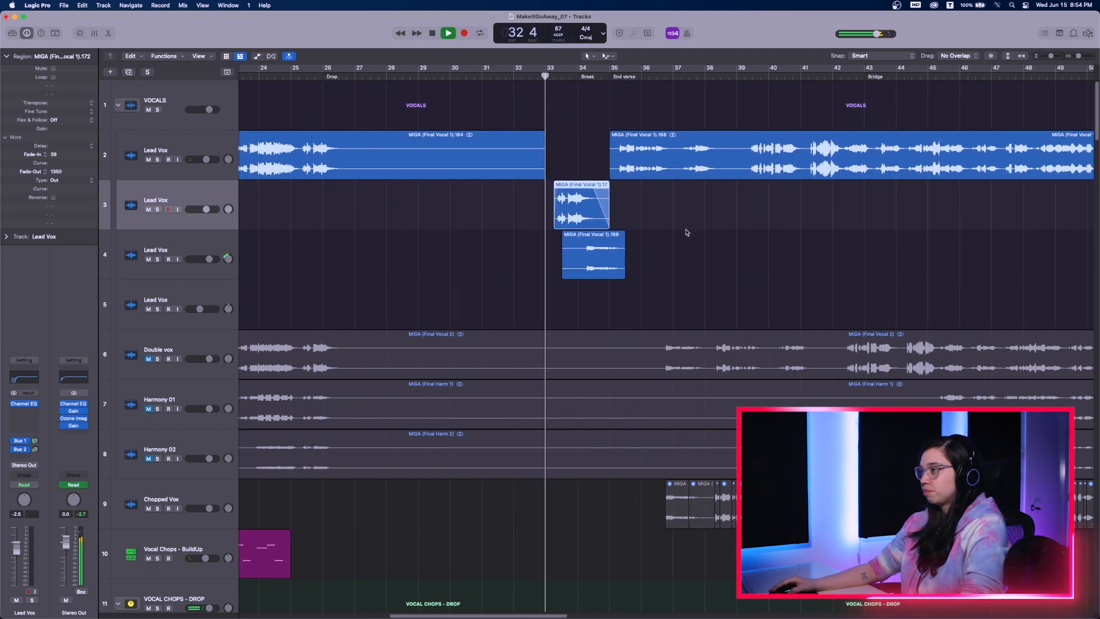
{"action": "scroll", "coordinate": [687, 232], "scroll_direction": "up", "scroll_amount": 3}
{"action": "scroll", "coordinate": [705, 232], "scroll_direction": "right", "scroll_amount": 3}
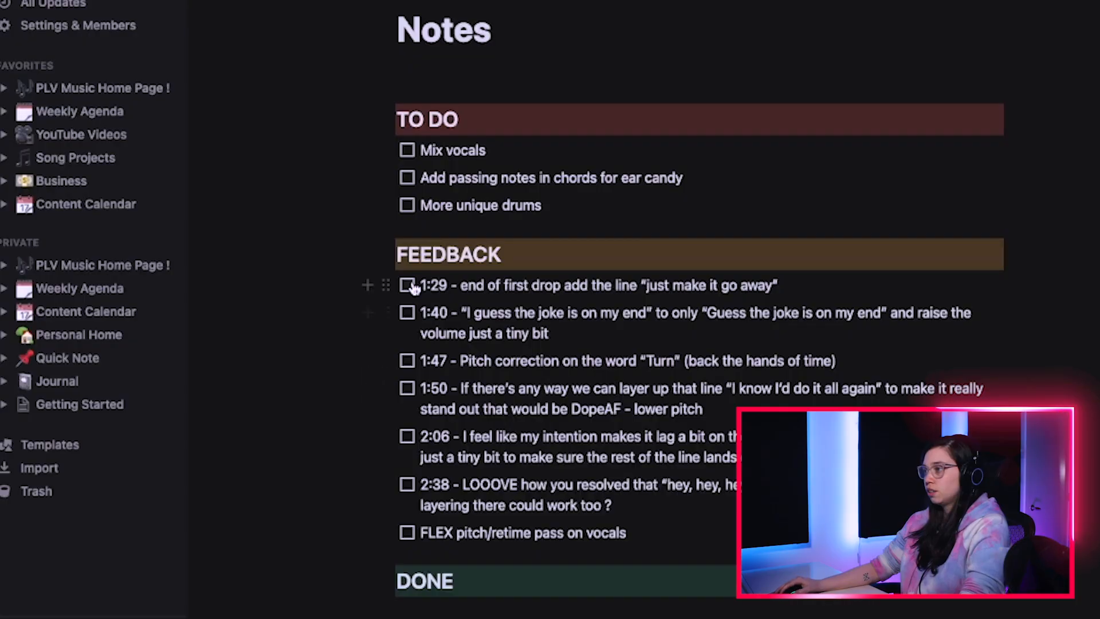
{"action": "left_click", "coordinate": [408, 287]}
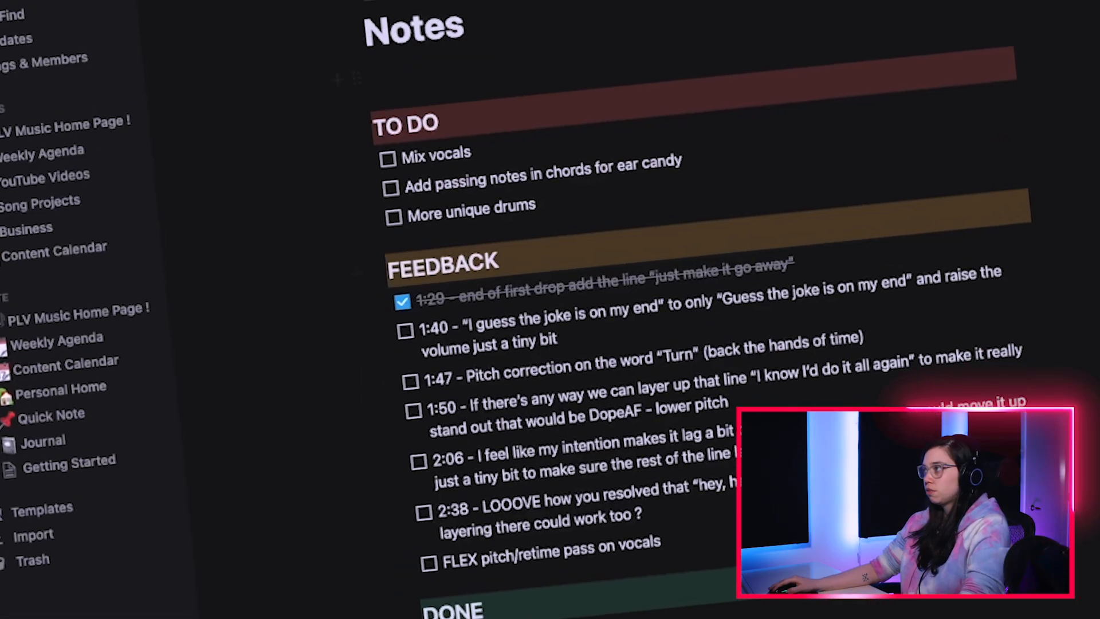
- Isolate the Lead Vox phrase near bar 37 as its own region in Logic Pro and trim its start to position 37 2 3 1
{"action": "key", "text": "z"}
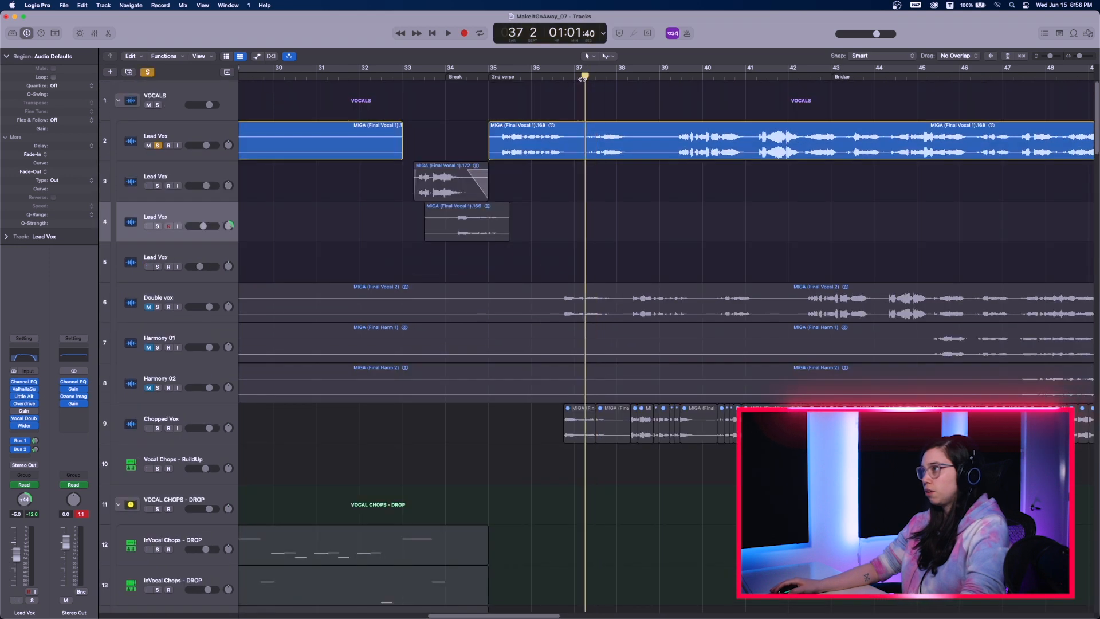
{"action": "key", "text": "super+Right"}
{"action": "key", "text": "super+Right"}
{"action": "key", "text": "super+Right"}
{"action": "key", "text": "super+Right"}
{"action": "key", "text": "space"}
{"action": "key", "text": "super+Down"}
{"action": "key", "text": "super+Down"}
{"action": "key", "text": "super+Down"}
{"action": "key", "text": "super+Down"}
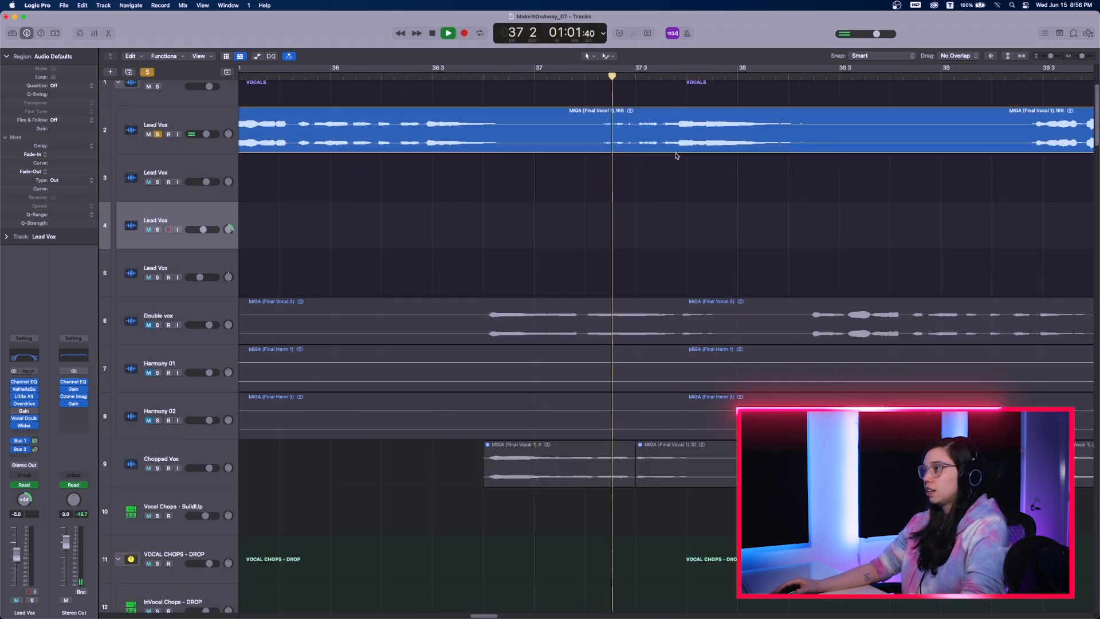
{"action": "key", "text": "super+Down"}
{"action": "key", "text": "super+Down"}
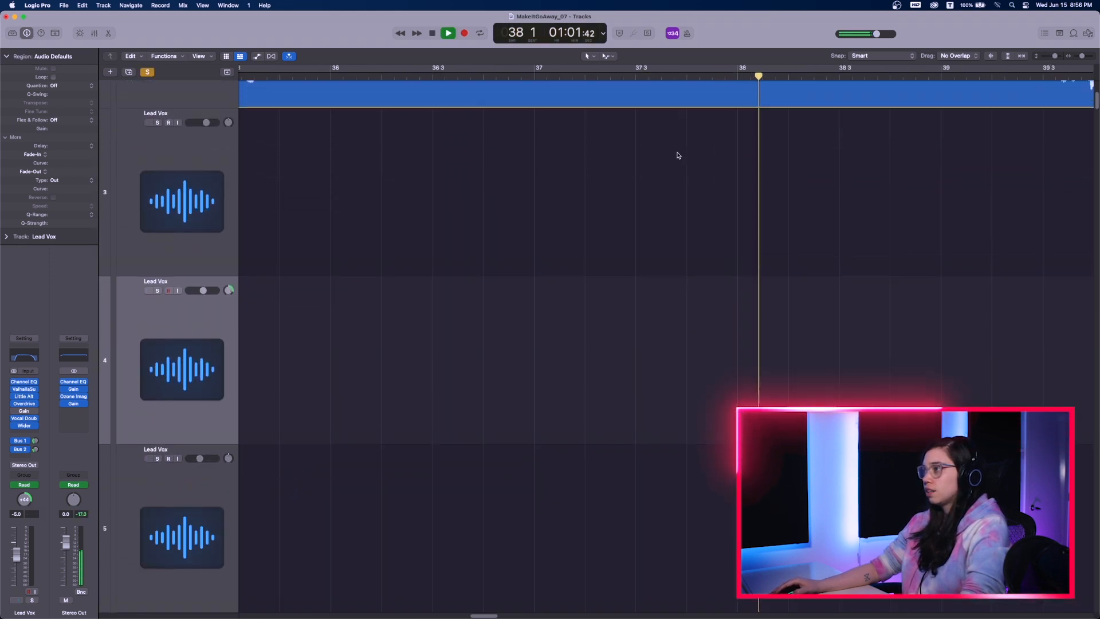
{"action": "scroll", "coordinate": [682, 160], "scroll_direction": "up", "scroll_amount": 5}
{"action": "left_click_drag", "start_coordinate": [521, 344], "coordinate": [542, 346]}
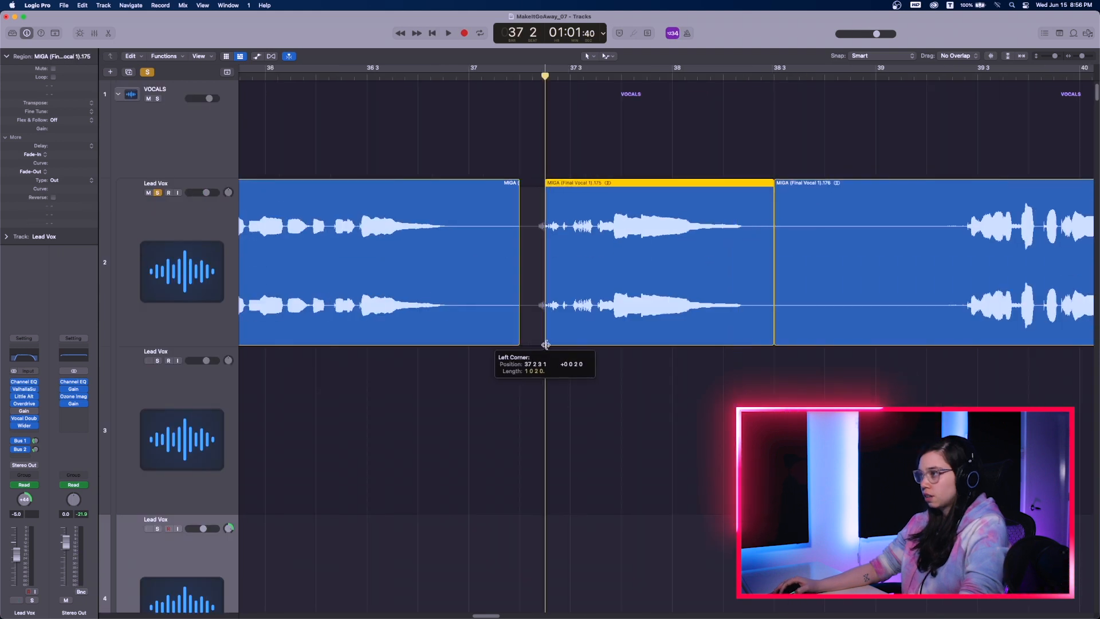
- Play back the Lead Vox around bars 37 to 38 to check the trimmed phrase
{"action": "key", "text": "super+Right"}
{"action": "key", "text": "super+Right"}
{"action": "key", "text": "super+Right"}
{"action": "key", "text": "super+Right"}
{"action": "key", "text": "space"}
{"action": "key", "text": "super+Left"}
{"action": "key", "text": "super+Left"}
{"action": "key", "text": "super+Left"}
{"action": "key", "text": "super+Left"}
{"action": "key", "text": "super+Left"}
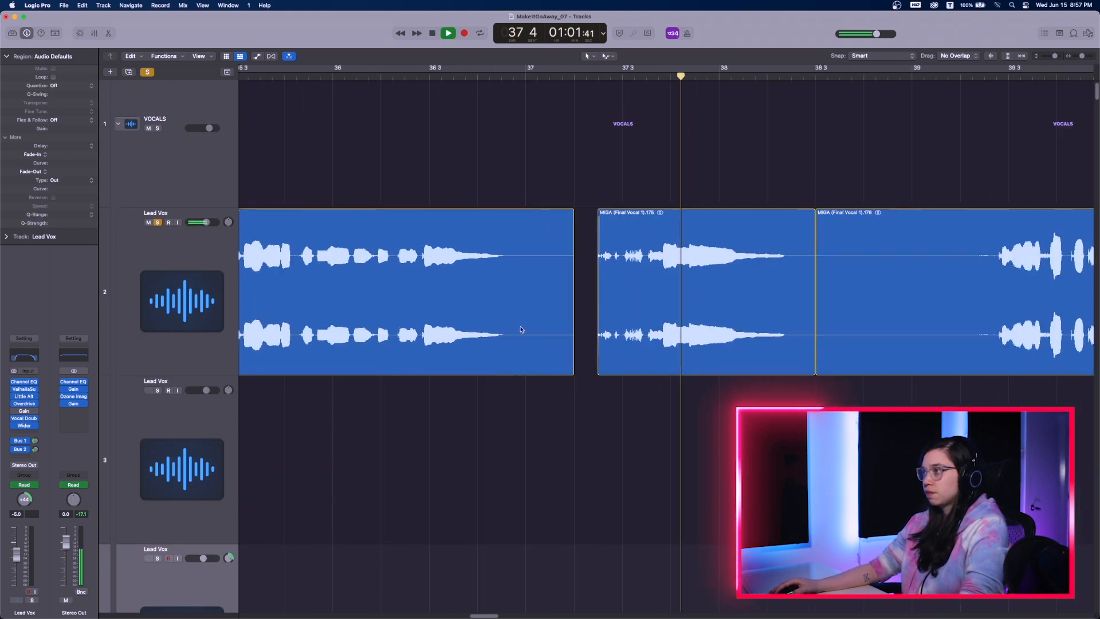
{"action": "scroll", "coordinate": [543, 331], "scroll_direction": "right", "scroll_amount": 3}
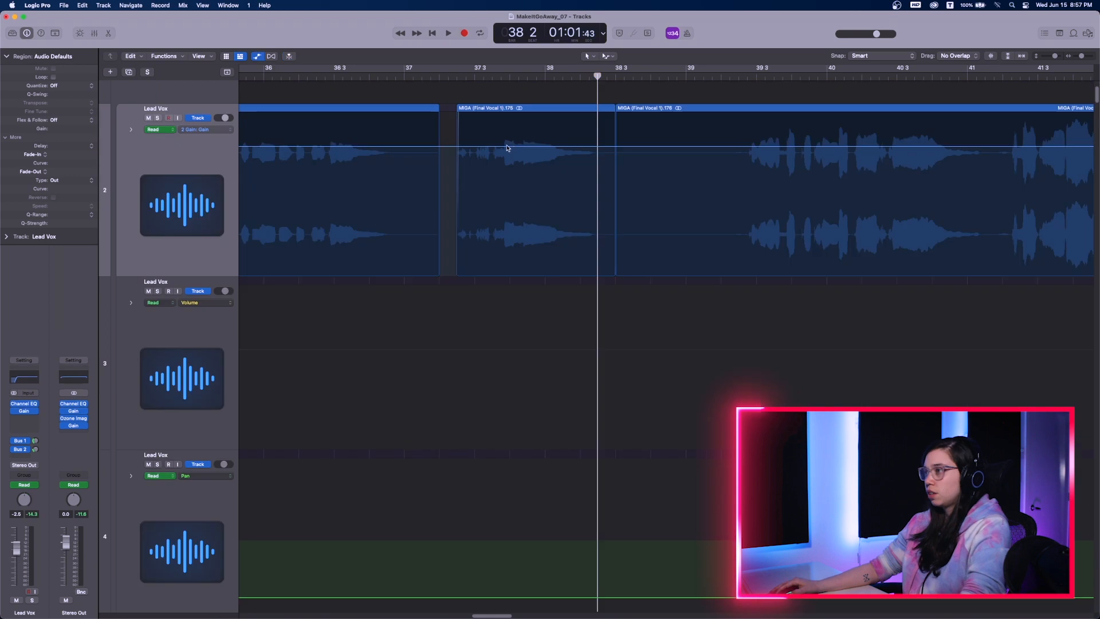
- Add gain automation points around the trimmed Lead Vox phrase near bar 37 and raise the gain between them
{"action": "left_click", "coordinate": [505, 146]}
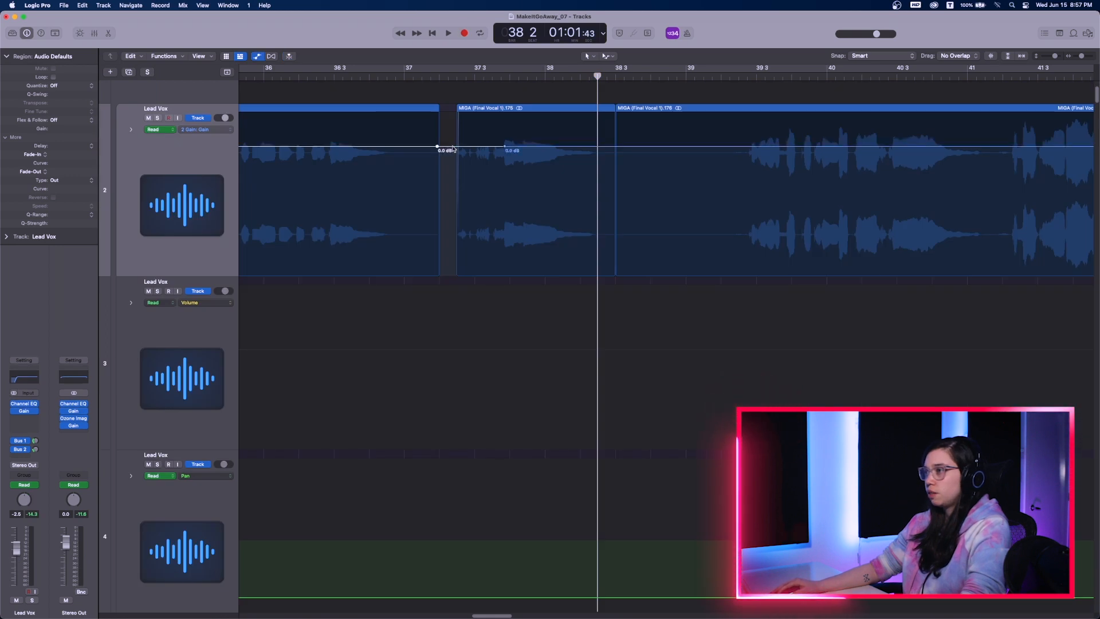
{"action": "left_click_drag", "start_coordinate": [454, 148], "coordinate": [458, 137]}
{"action": "key", "text": "space"}
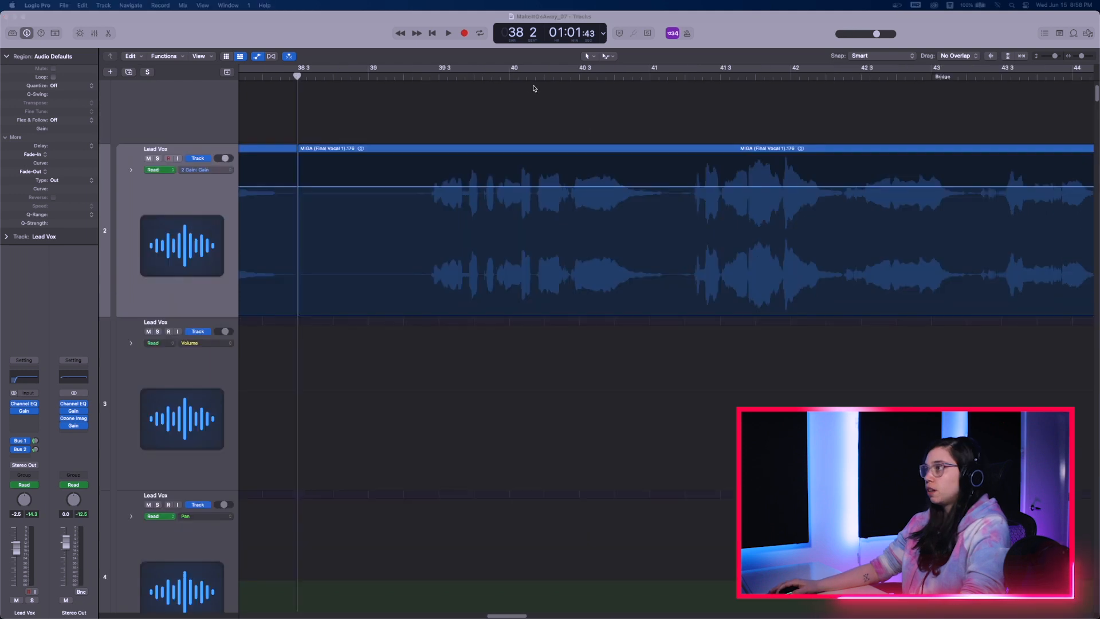
- Play back the Lead Vox line at bars 41 to 42 and copy it onto a new track named Pitch Down
{"action": "left_click_drag", "start_coordinate": [521, 78], "coordinate": [678, 81]}
{"action": "key", "text": "space"}
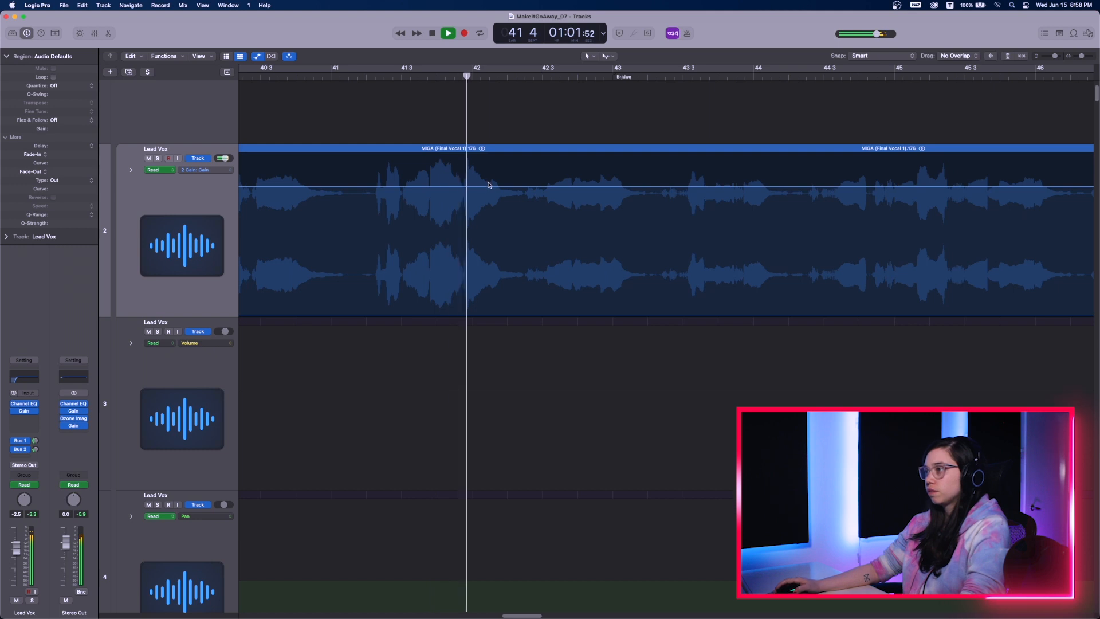
{"action": "key", "text": "space"}
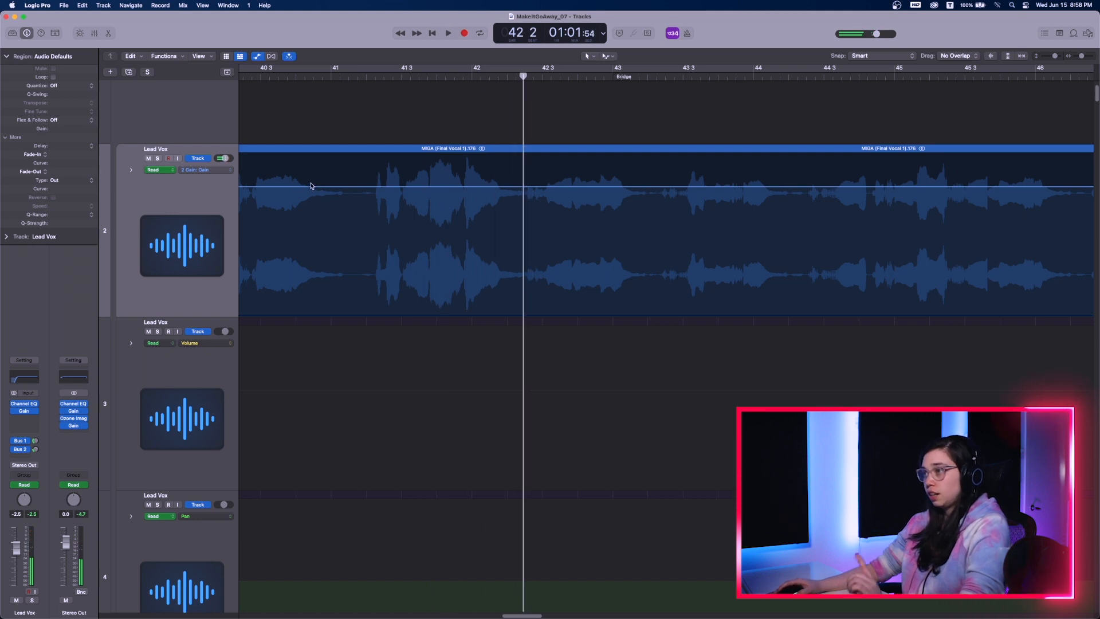
{"action": "key", "text": "super+a"}
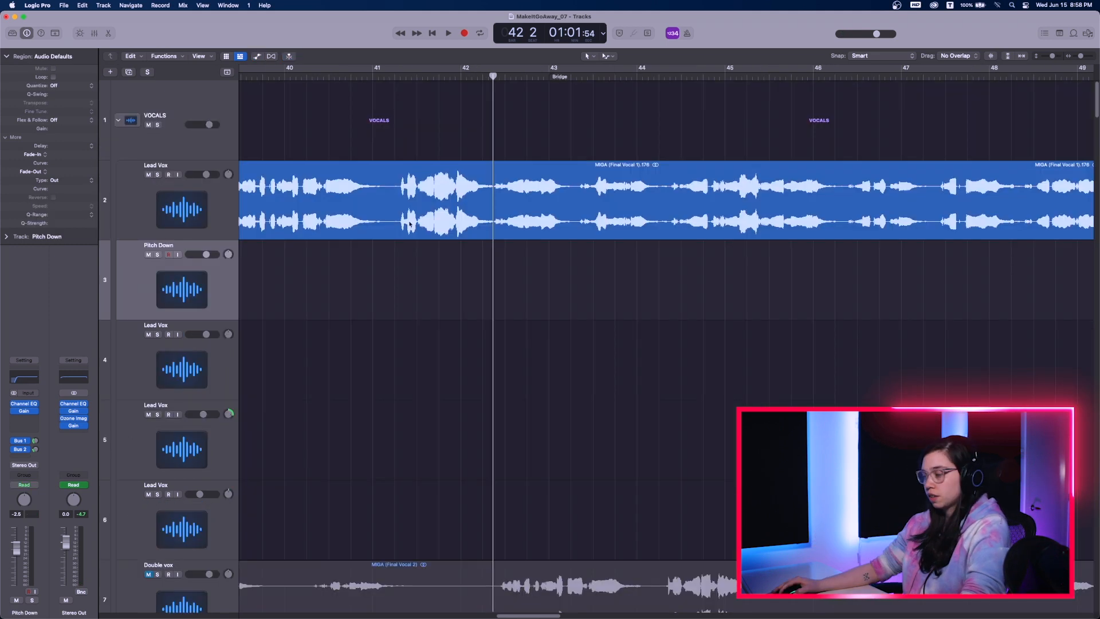
{"action": "left_click_drag", "start_coordinate": [444, 198], "coordinate": [445, 279]}
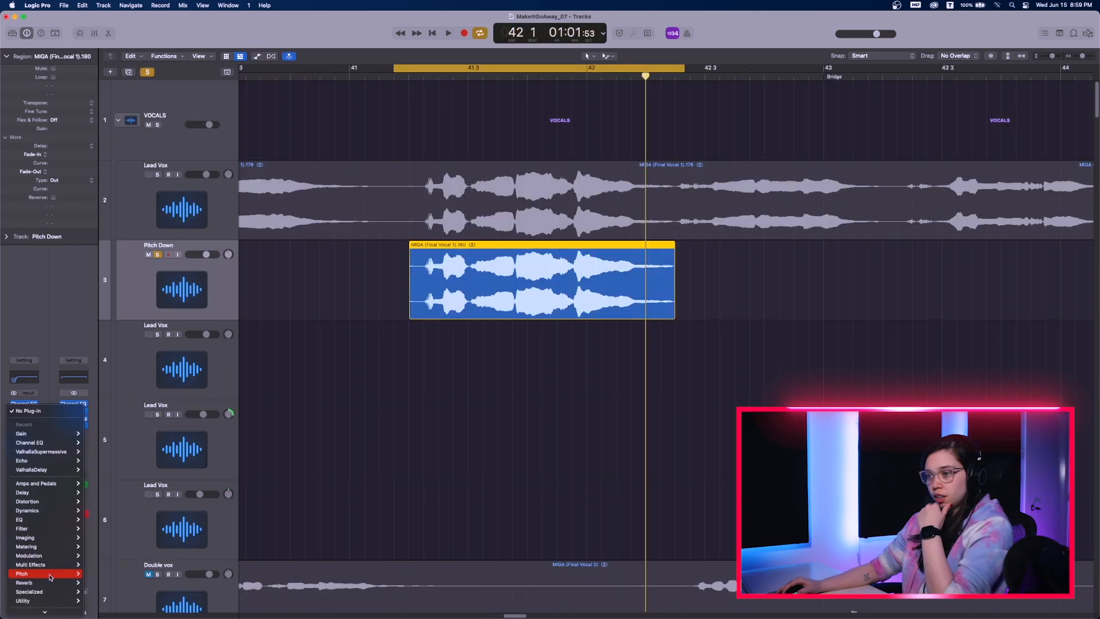
- Insert a Pitch Shifter on the Pitch Down track, set to -12 semitones with 100% mix, and play back the soloed phrase
{"action": "mouse_move", "coordinate": [51, 575]}
{"action": "left_click", "coordinate": [155, 583]}
{"action": "key", "text": "space"}
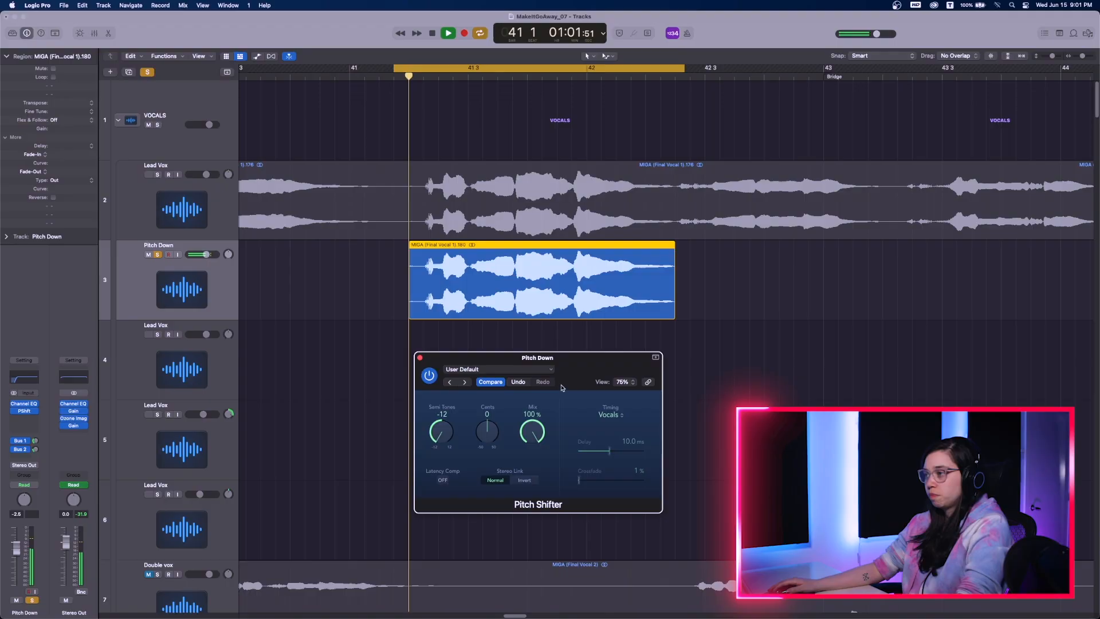
{"action": "mouse_move", "coordinate": [567, 375]}
{"action": "left_mouse_down"}
{"action": "mouse_move", "coordinate": [605, 391]}
{"action": "mouse_move", "coordinate": [581, 380]}
{"action": "left_mouse_up"}
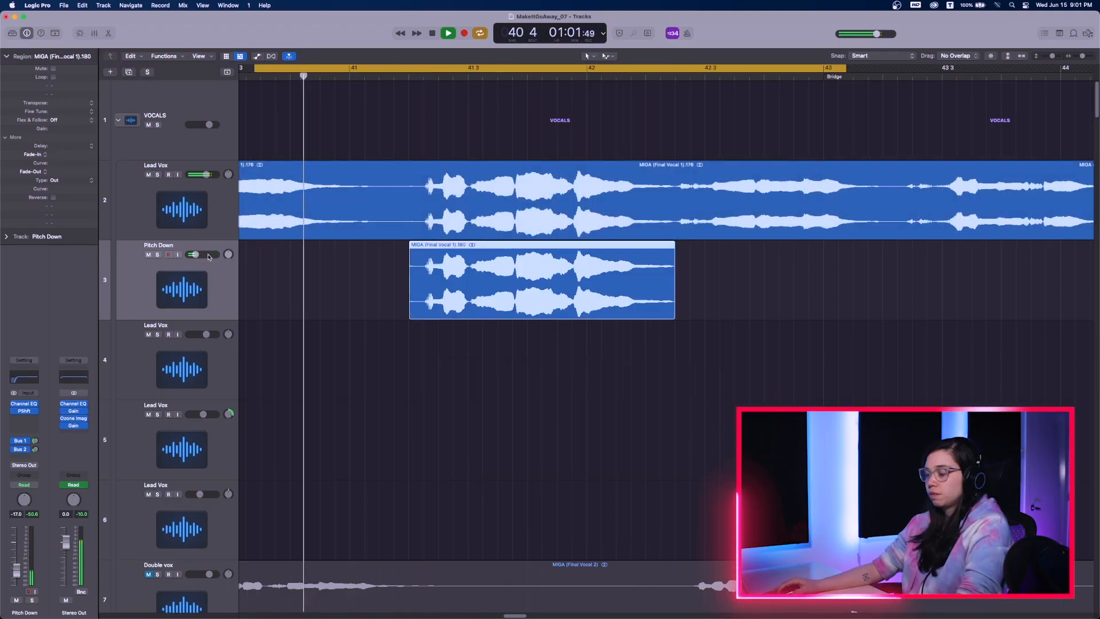
- Adjust the Pitch Down track's Bus 1 send against the lead vocal and turn off cycle playback
{"action": "left_click", "coordinate": [27, 444]}
{"action": "left_click", "coordinate": [36, 444]}
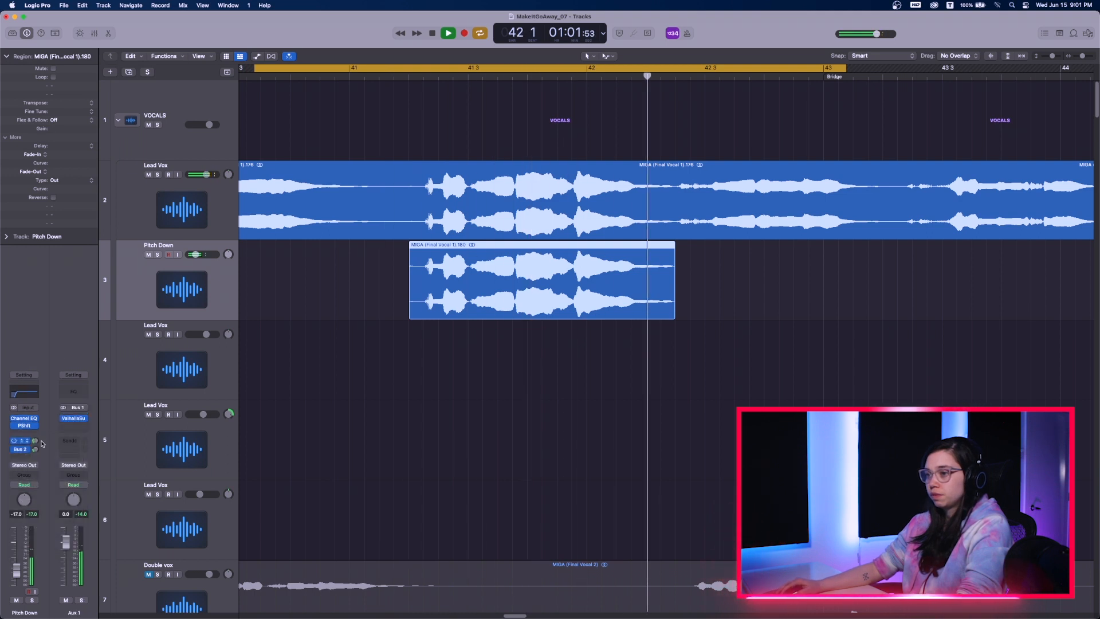
{"action": "left_click", "coordinate": [485, 68]}
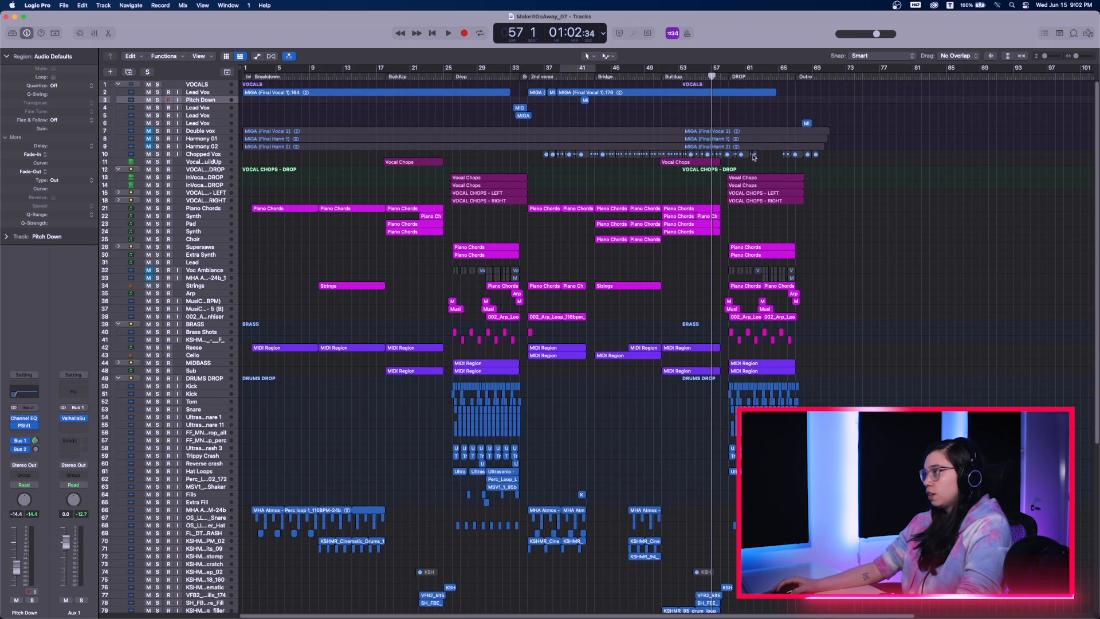
- Play back the vocals around the final drop near bars 58 to 59
{"action": "scroll", "coordinate": [764, 218], "scroll_direction": "right", "scroll_amount": 5}
{"action": "scroll", "coordinate": [778, 196], "scroll_direction": "up", "scroll_amount": 5}
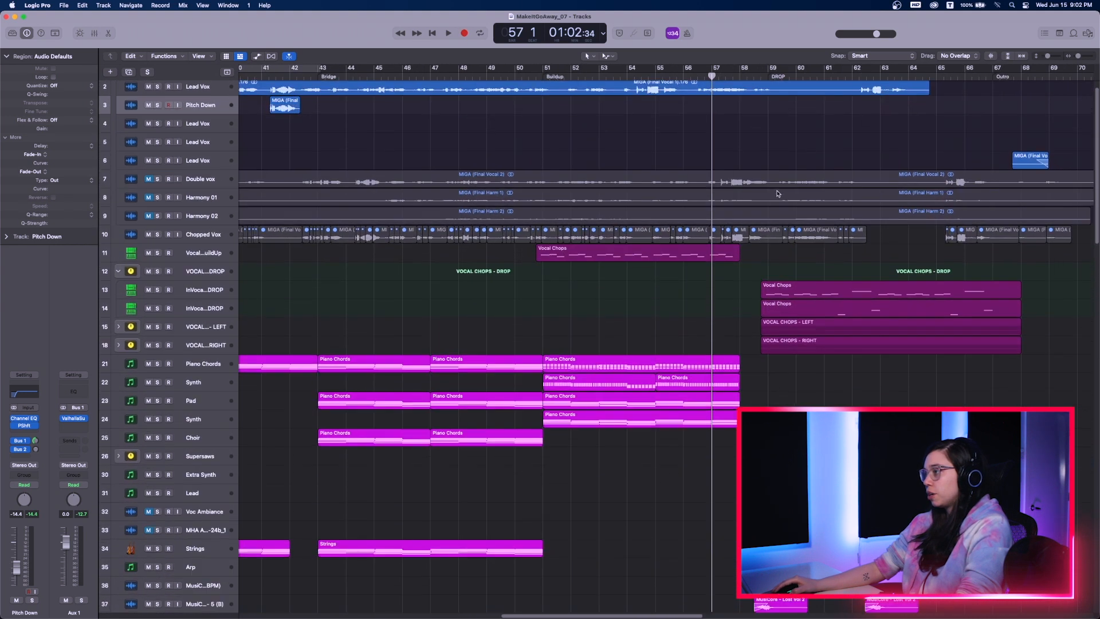
{"action": "scroll", "coordinate": [777, 195], "scroll_direction": "right", "scroll_amount": 8}
{"action": "scroll", "coordinate": [777, 195], "scroll_direction": "down", "scroll_amount": 1}
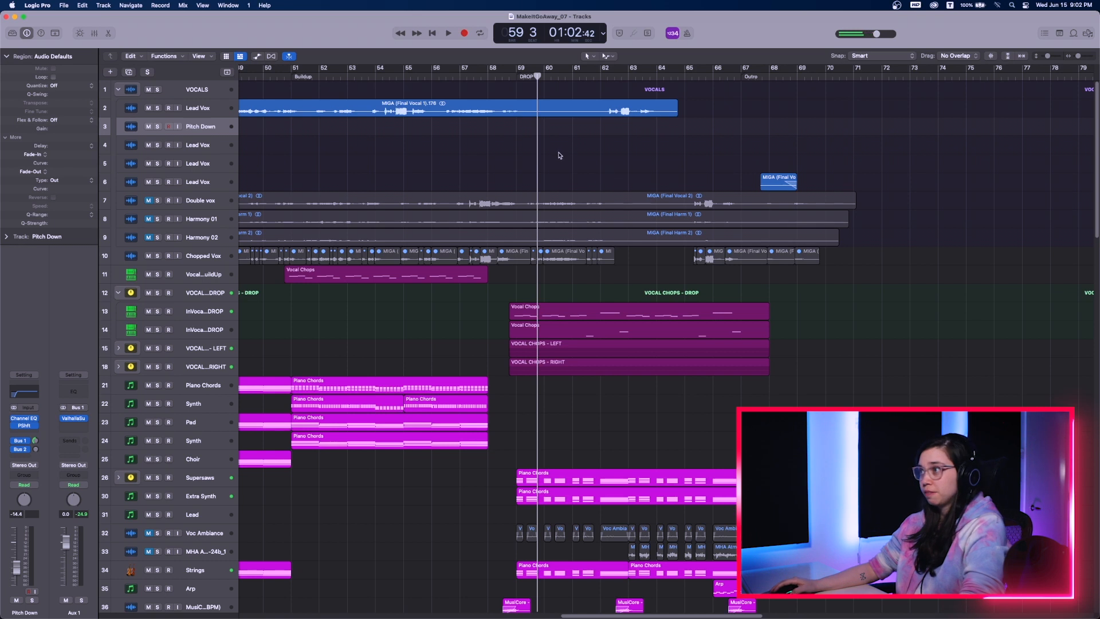
{"action": "scroll", "coordinate": [540, 154], "scroll_direction": "up", "scroll_amount": 4}
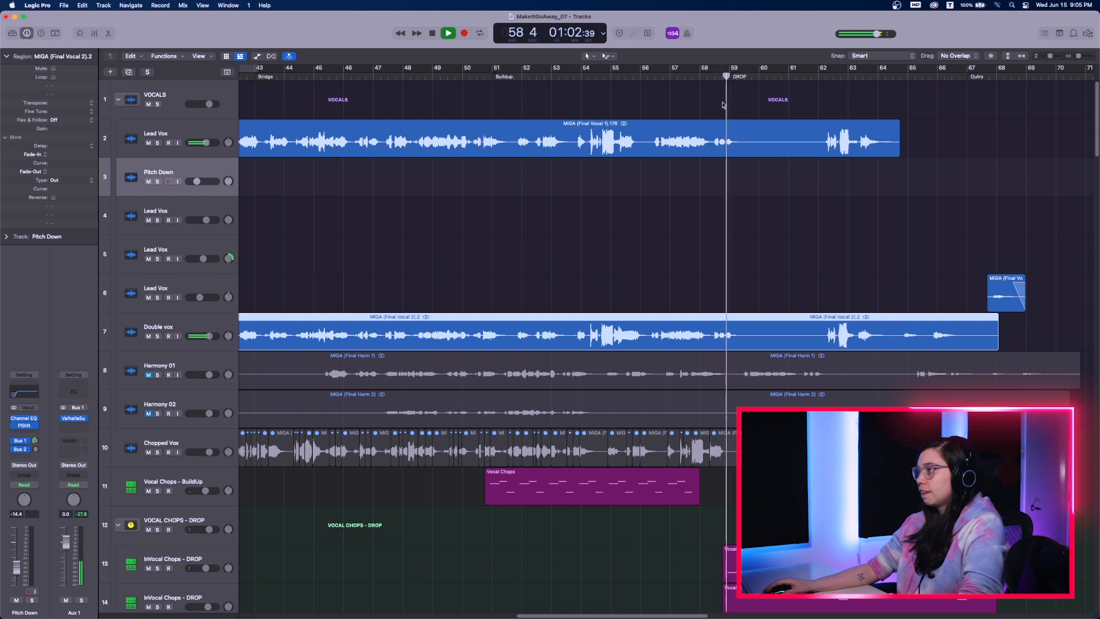
{"action": "scroll", "coordinate": [735, 330], "scroll_direction": "right", "scroll_amount": 3}
{"action": "key", "text": "space"}
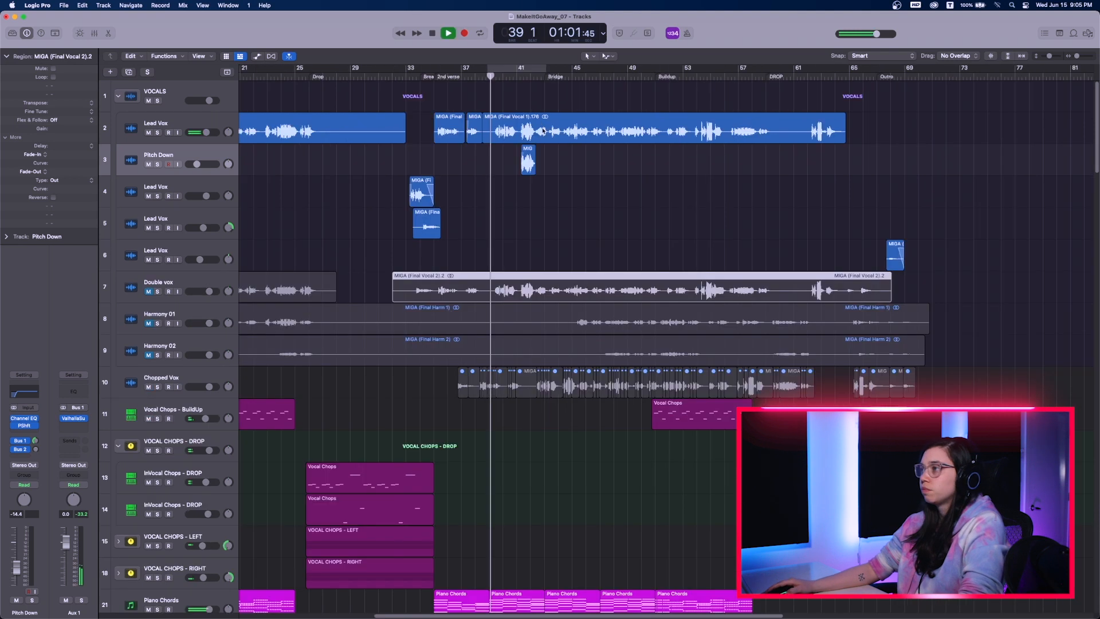
- Play back the second verse vocals around bars 39 to 40 to judge the pitch of the Lead Vox
{"action": "key", "text": "super+Right"}
{"action": "key", "text": "super+Right"}
{"action": "key", "text": "super+Right"}
{"action": "key", "text": "super+Right"}
{"action": "key", "text": "super+Right"}
{"action": "key", "text": "super+Right"}
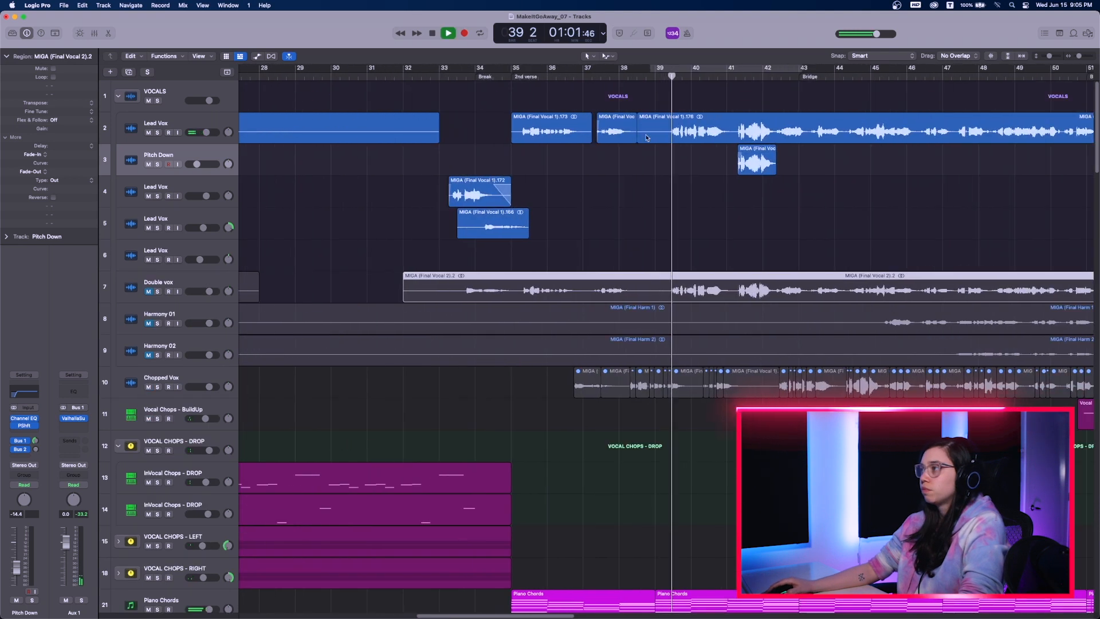
{"action": "key", "text": "super+Down"}
{"action": "key", "text": "super+Down"}
{"action": "scroll", "coordinate": [659, 133], "scroll_direction": "up", "scroll_amount": 3}
{"action": "scroll", "coordinate": [659, 133], "scroll_direction": "right", "scroll_amount": 5}
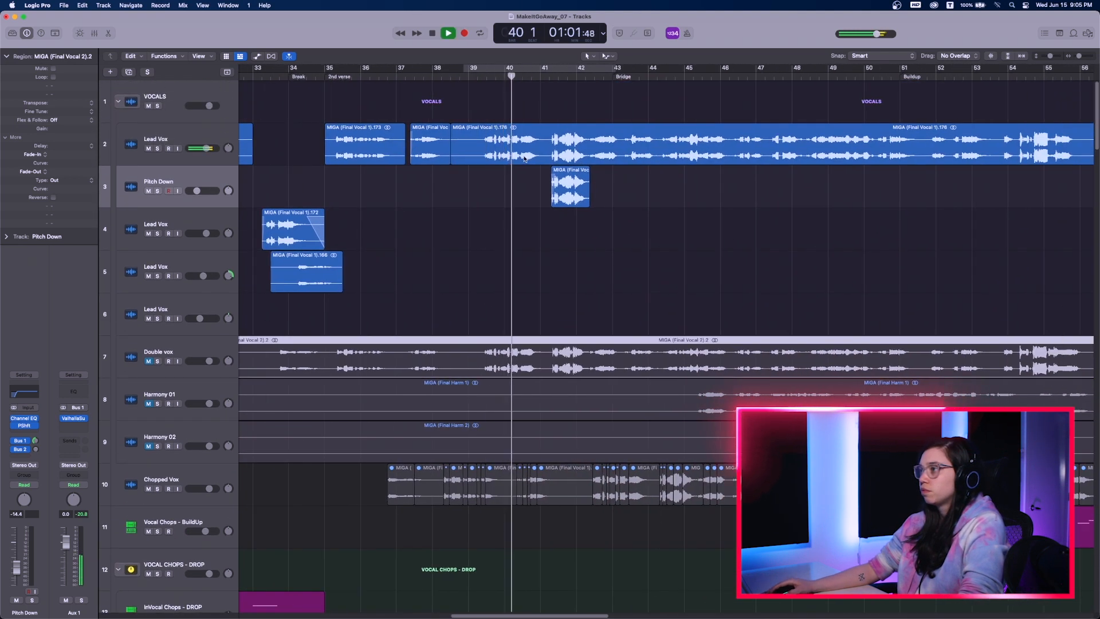
{"action": "scroll", "coordinate": [523, 158], "scroll_direction": "up", "scroll_amount": 5}
{"action": "key", "text": "super+Left"}
{"action": "key", "text": "super+Left"}
- Enable Flex Pitch on the second verse Lead Vox region and set the fine pitch of the note just before bar 40 to about -47
{"action": "left_click", "coordinate": [634, 77]}
{"action": "key", "text": "space"}
{"action": "left_click", "coordinate": [646, 144]}
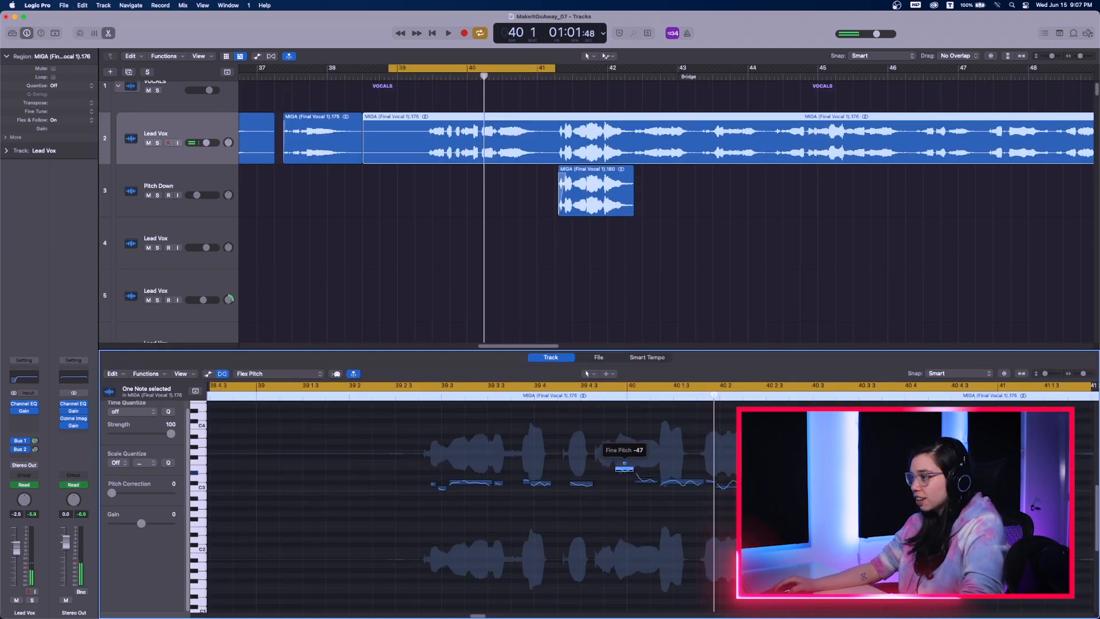
{"action": "key", "text": "space"}
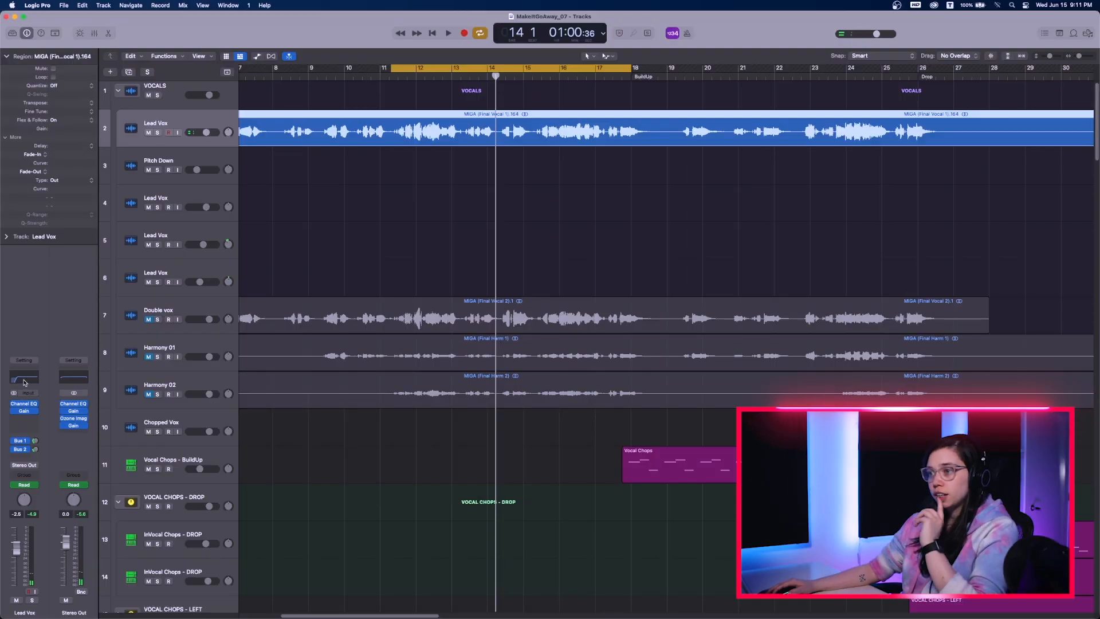
- Examine the Channel EQ settings on the main Lead Vox track
{"action": "left_click", "coordinate": [24, 381]}
{"action": "left_click_drag", "start_coordinate": [581, 134], "coordinate": [590, 148]}
{"action": "left_click", "coordinate": [353, 135]}
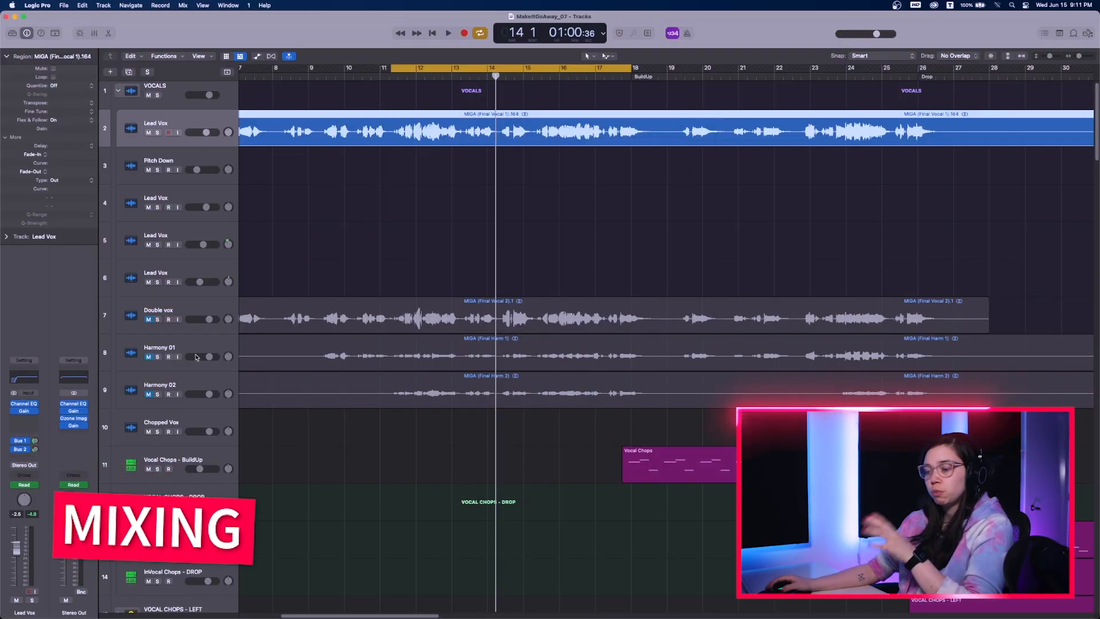
- Insert Waves Tune Real-Time on the main Lead Vox track with an A Major scale and the Tenor range
{"action": "left_click", "coordinate": [23, 419]}
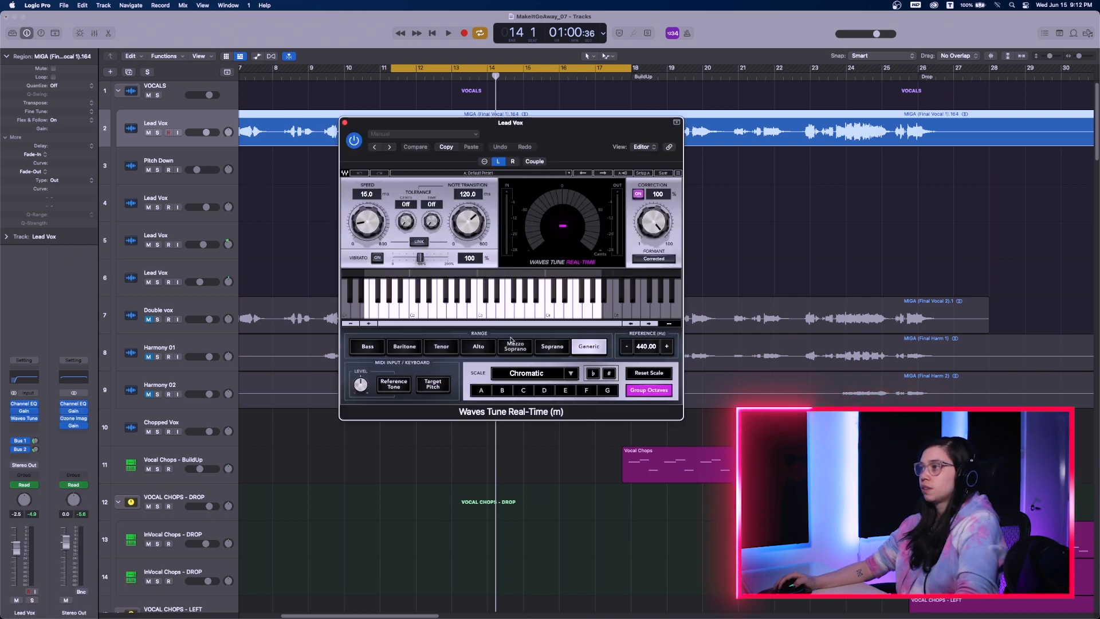
{"action": "left_click_drag", "start_coordinate": [545, 138], "coordinate": [585, 235]}
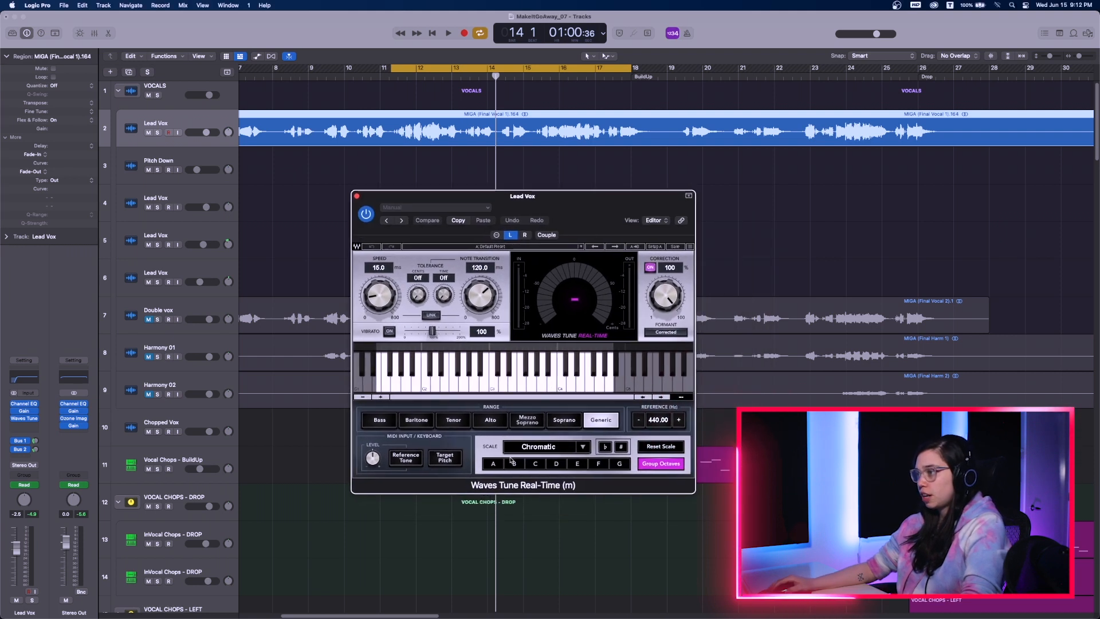
{"action": "left_click", "coordinate": [582, 450]}
{"action": "left_click", "coordinate": [590, 470]}
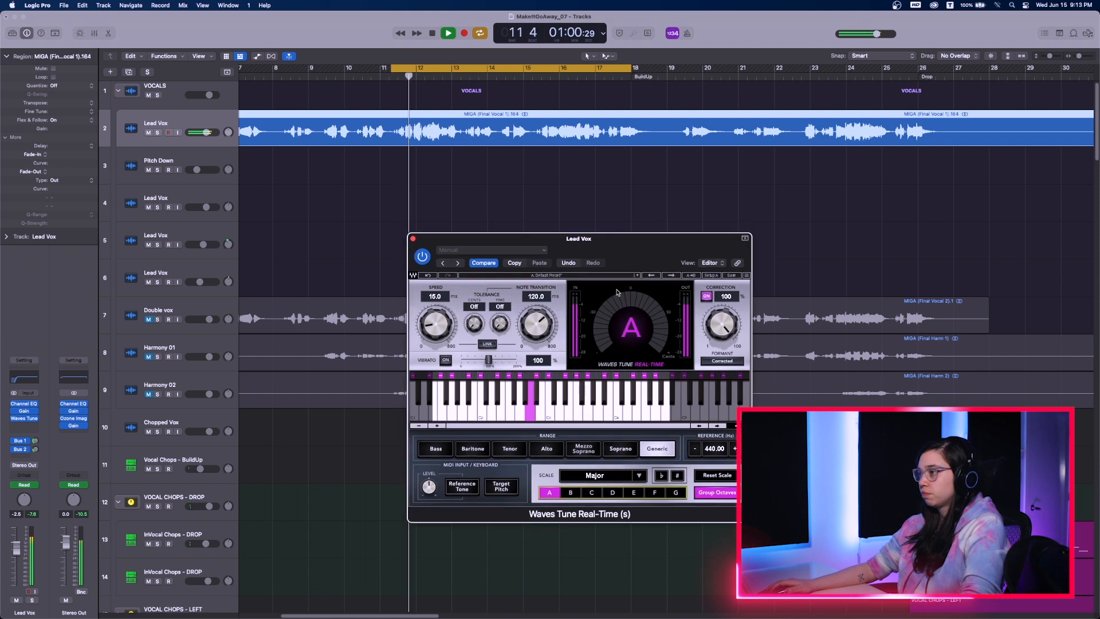
{"action": "left_click", "coordinate": [523, 450]}
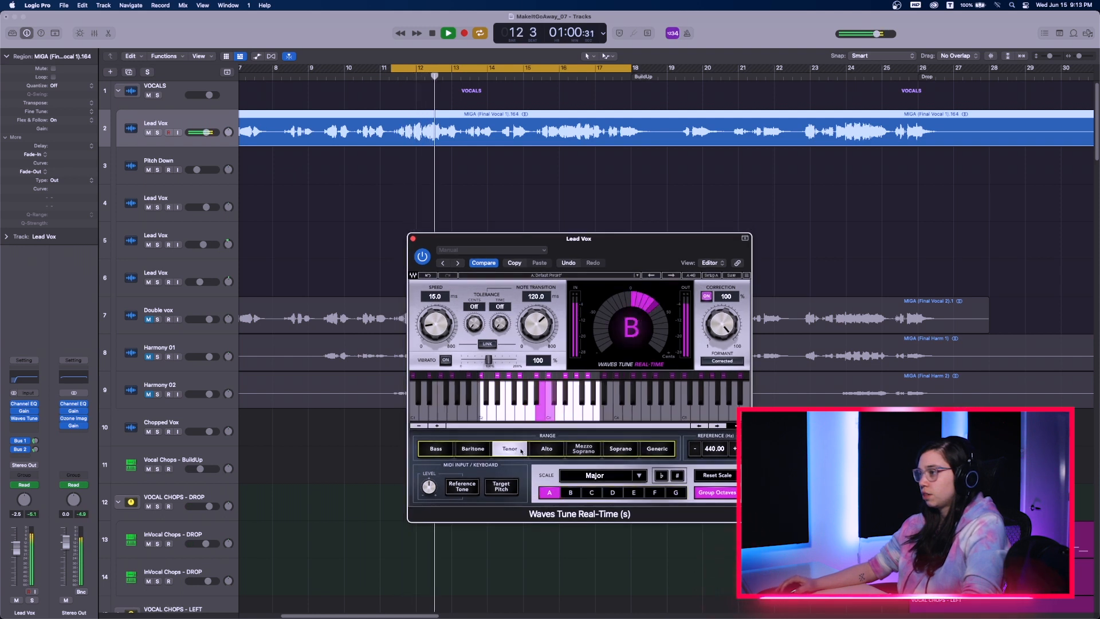
- Set Waves Tune Real-Time on the main Lead Vox to a Speed of about 22 ms and a Note Transition of about 267 ms during playback
{"action": "left_click_drag", "start_coordinate": [616, 252], "coordinate": [606, 257]}
{"action": "left_click_drag", "start_coordinate": [415, 335], "coordinate": [418, 334]}
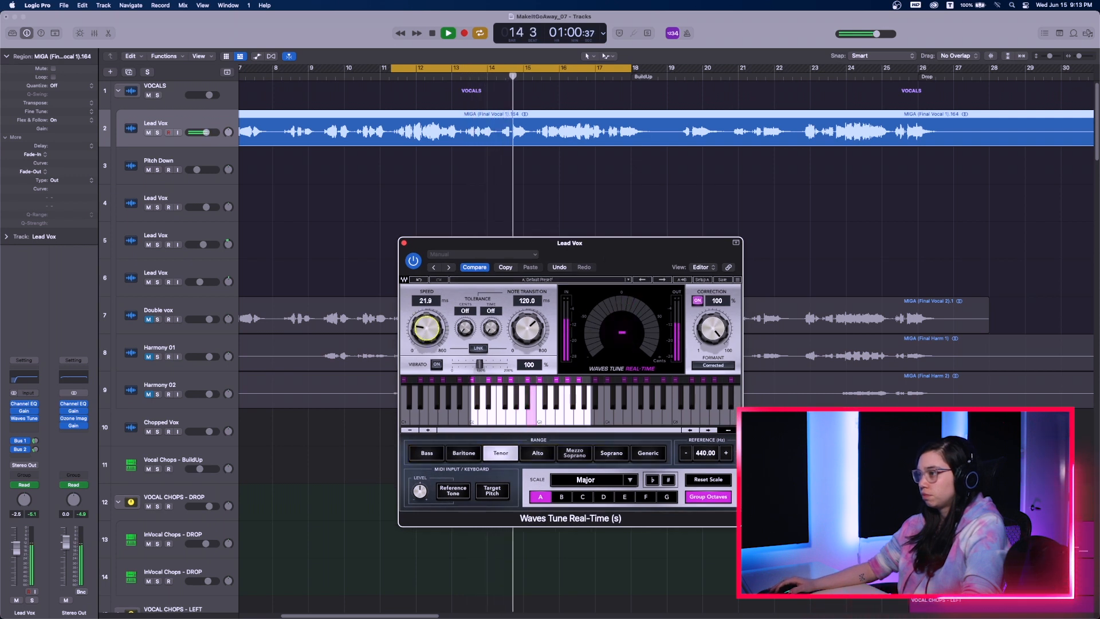
{"action": "mouse_move", "coordinate": [525, 331]}
{"action": "left_mouse_down"}
{"action": "mouse_move", "coordinate": [528, 307]}
{"action": "mouse_move", "coordinate": [528, 323]}
{"action": "left_mouse_up"}
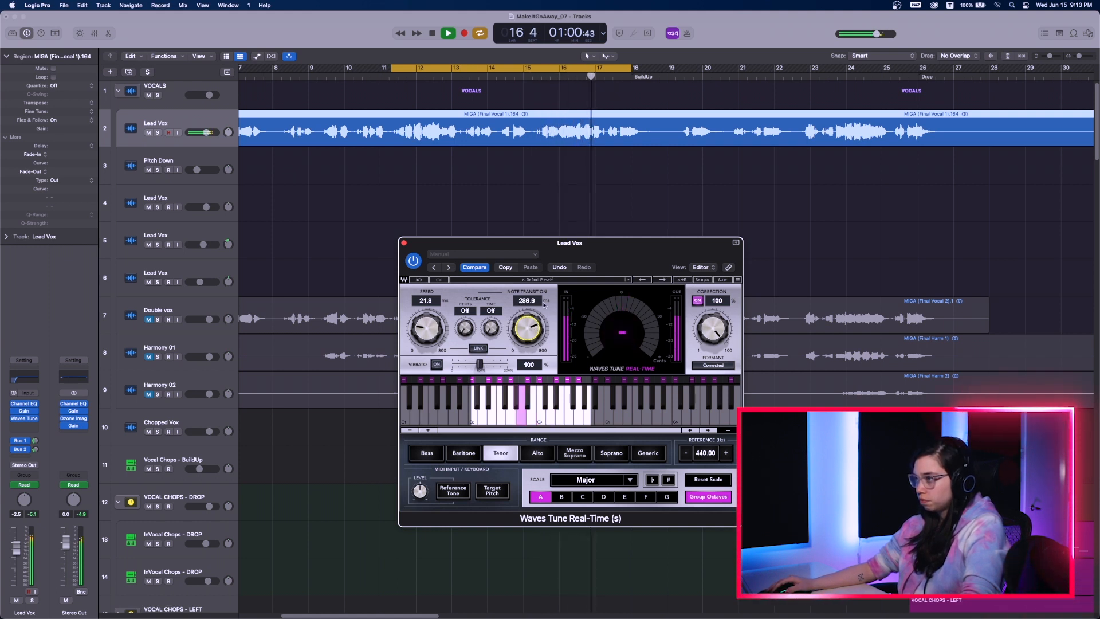
{"action": "left_click_drag", "start_coordinate": [616, 252], "coordinate": [613, 255]}
{"action": "key", "text": "space"}
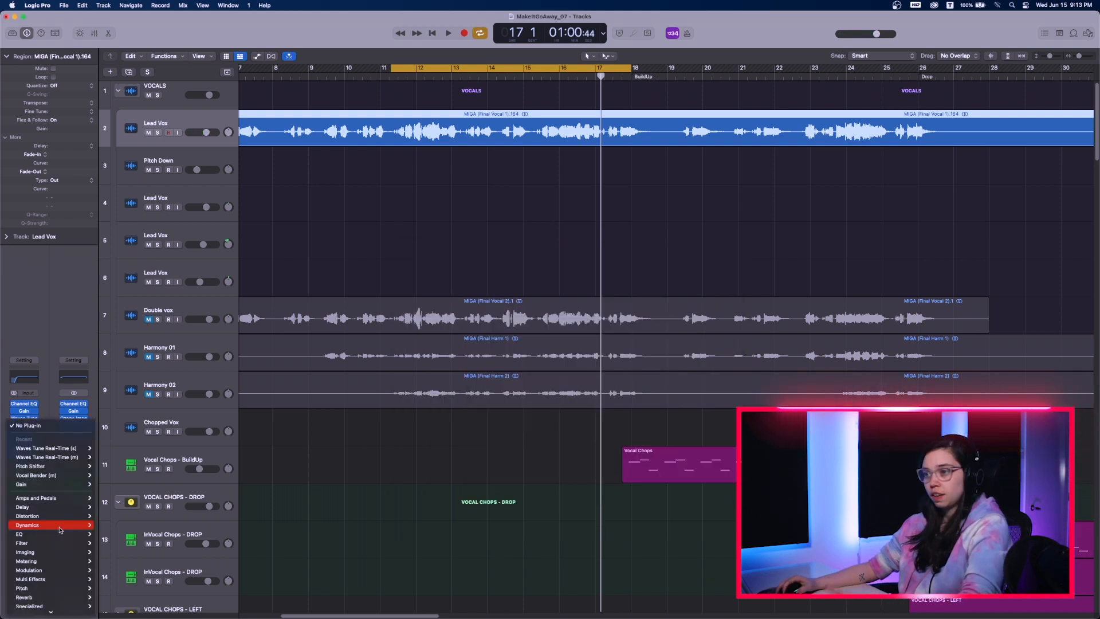
- Insert the stereo Waves Sibilance de-esser after Waves Tune on the main Lead Vox track and audition it
{"action": "mouse_move", "coordinate": [51, 610]}
{"action": "mouse_move", "coordinate": [109, 592]}
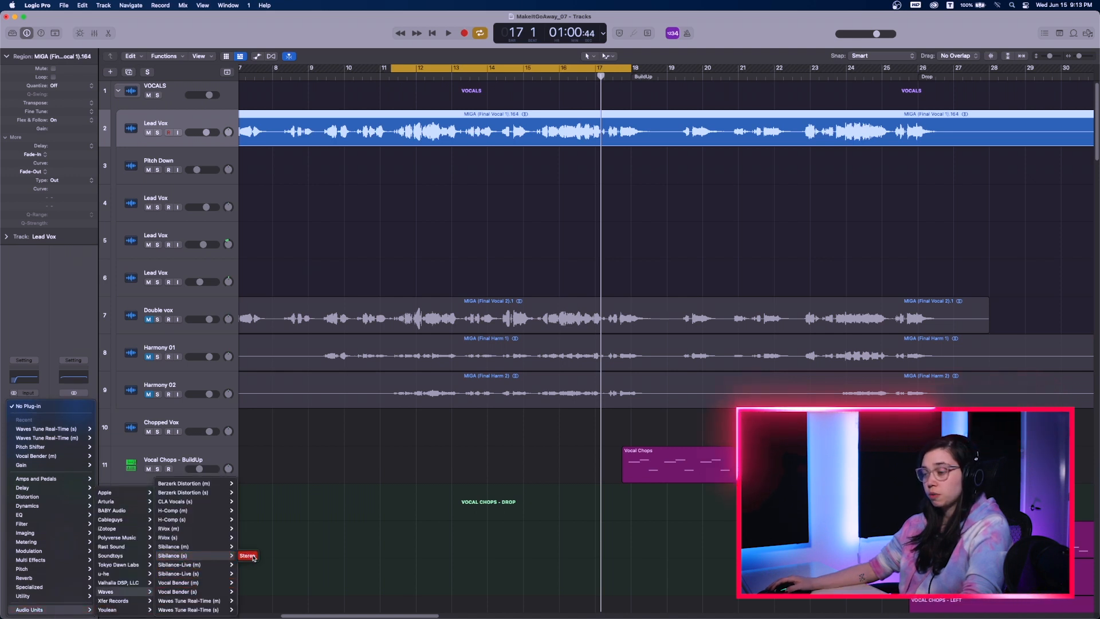
{"action": "left_click", "coordinate": [248, 556]}
{"action": "left_click_drag", "start_coordinate": [497, 127], "coordinate": [685, 274]}
{"action": "key", "text": "space"}
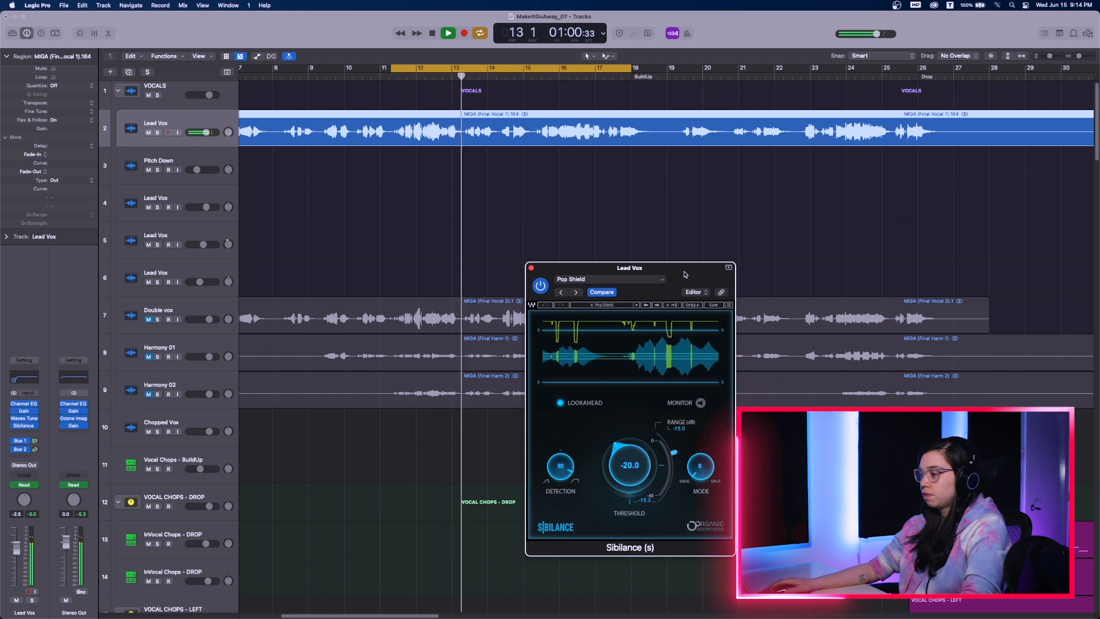
{"action": "key", "text": "space"}
{"action": "left_click", "coordinate": [532, 267]}
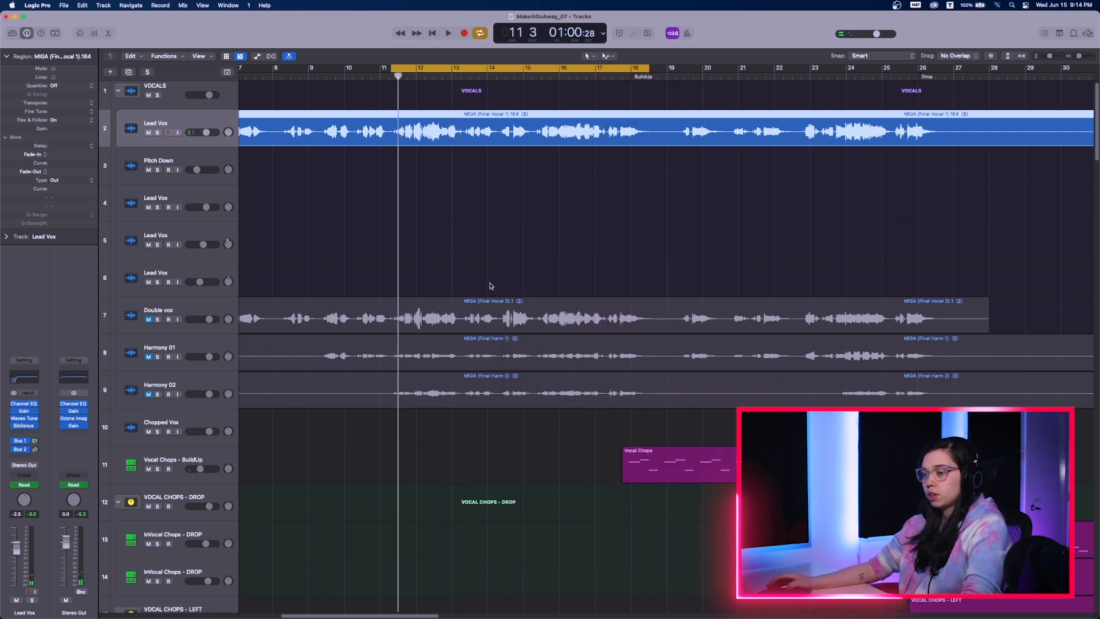
- Insert the stereo RVox compressor after Sibilance on the main Lead Vox with compression at -6.8, and lower its output gain slightly
{"action": "left_click", "coordinate": [21, 402]}
{"action": "mouse_move", "coordinate": [57, 610]}
{"action": "mouse_move", "coordinate": [132, 594]}
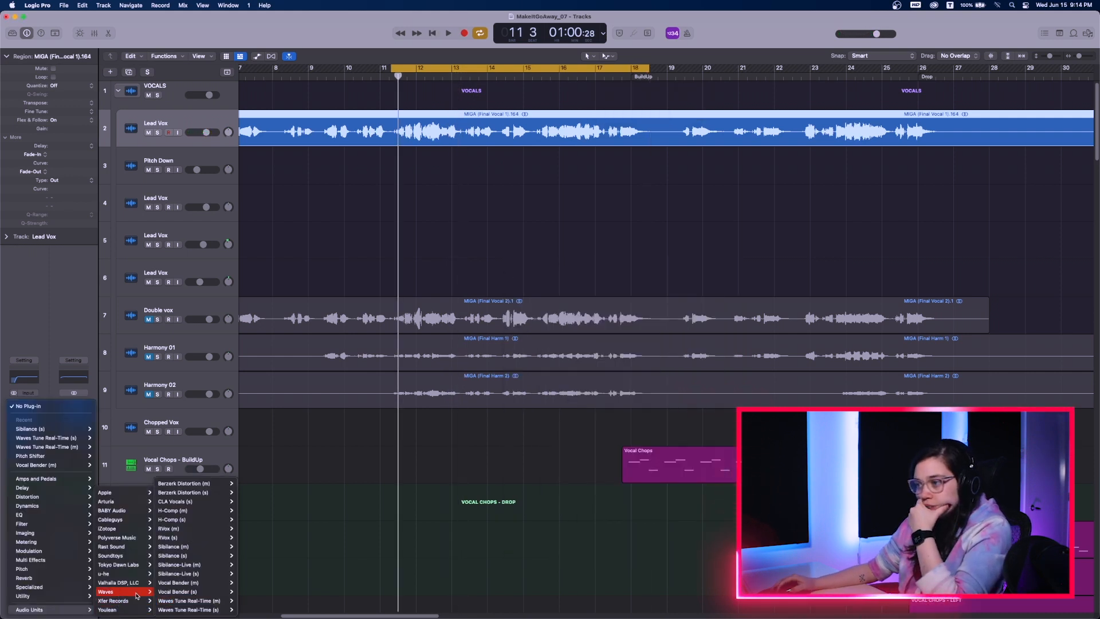
{"action": "left_click", "coordinate": [168, 538]}
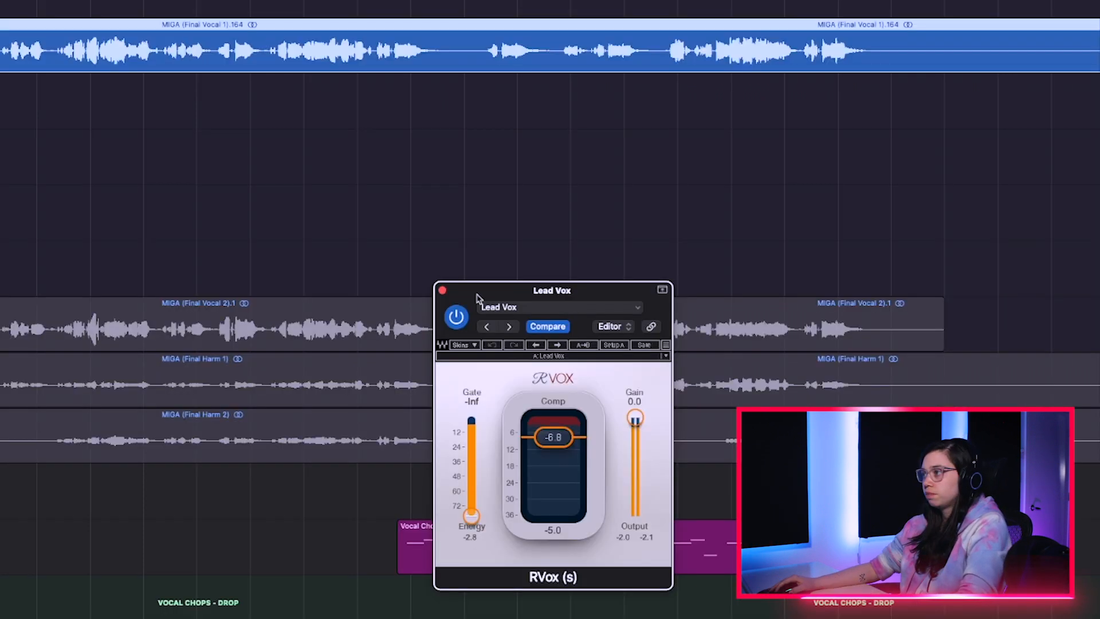
{"action": "mouse_move", "coordinate": [635, 419]}
{"action": "left_mouse_down"}
{"action": "mouse_move", "coordinate": [635, 444]}
{"action": "mouse_move", "coordinate": [635, 423]}
{"action": "left_mouse_up"}
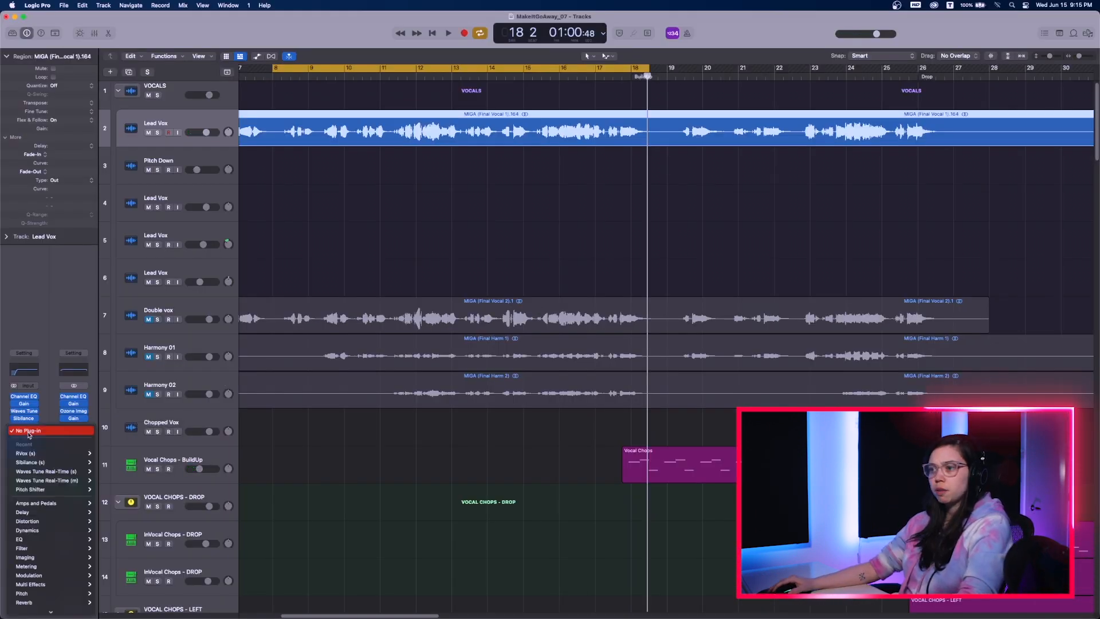
- Add a second Channel EQ to the main Lead Vox, boosting about 200 Hz, cutting about 600 Hz and adding clarity around 1 to 2 kHz
{"action": "left_click", "coordinate": [124, 539]}
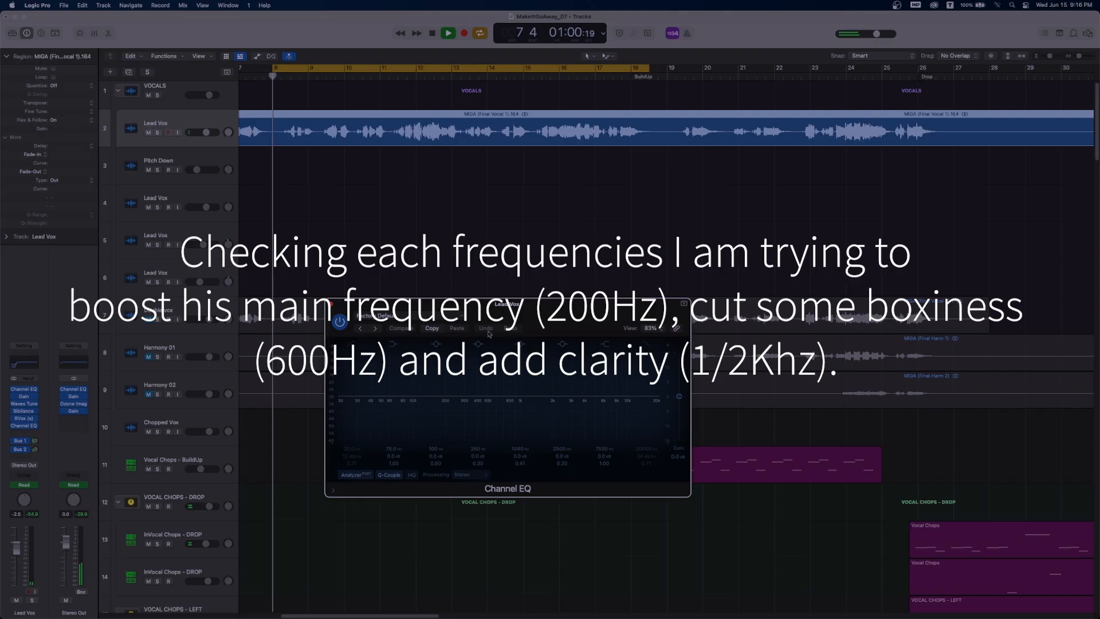
{"action": "mouse_move", "coordinate": [501, 395]}
{"action": "left_mouse_down"}
{"action": "mouse_move", "coordinate": [501, 340]}
{"action": "mouse_move", "coordinate": [499, 404]}
{"action": "left_mouse_up"}
{"action": "left_click_drag", "start_coordinate": [478, 467], "coordinate": [478, 452]}
{"action": "left_click_drag", "start_coordinate": [411, 398], "coordinate": [441, 395]}
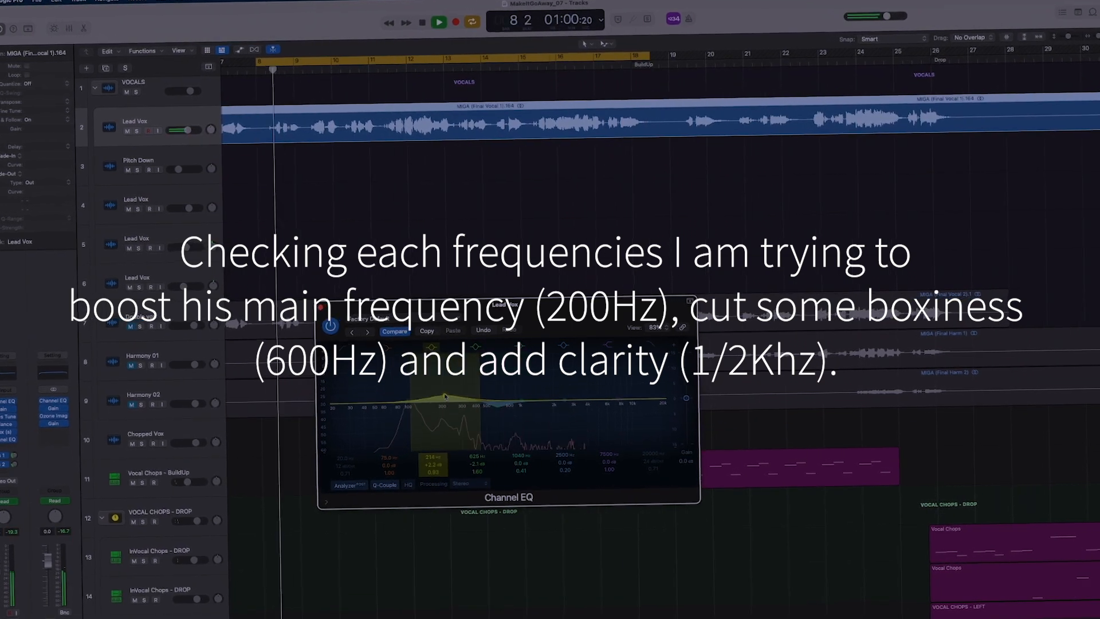
{"action": "mouse_move", "coordinate": [618, 399]}
{"action": "left_mouse_down"}
{"action": "mouse_move", "coordinate": [622, 380]}
{"action": "mouse_move", "coordinate": [629, 400]}
{"action": "mouse_move", "coordinate": [617, 399]}
{"action": "left_mouse_up"}
{"action": "mouse_move", "coordinate": [567, 402]}
{"action": "left_mouse_down"}
{"action": "mouse_move", "coordinate": [562, 373]}
{"action": "mouse_move", "coordinate": [510, 376]}
{"action": "mouse_move", "coordinate": [559, 395]}
{"action": "left_mouse_up"}
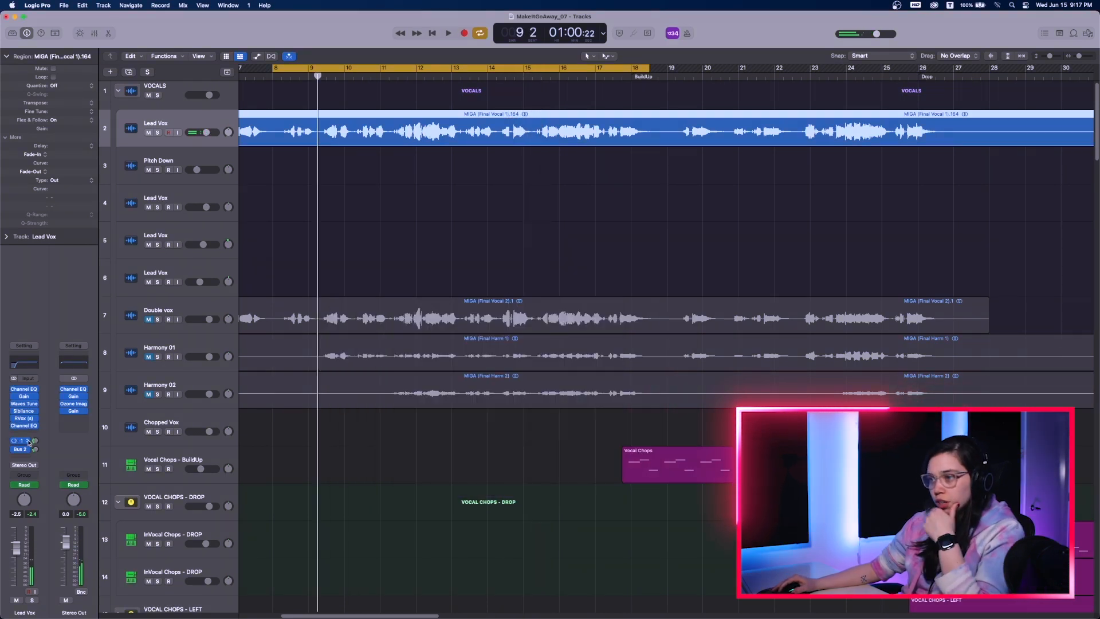
- Check the Valhalla reverb on Bus 1 and set the main Lead Vox's Bus 1 send to about -10.6 dB during playback
{"action": "left_click", "coordinate": [27, 441]}
{"action": "left_click", "coordinate": [58, 408]}
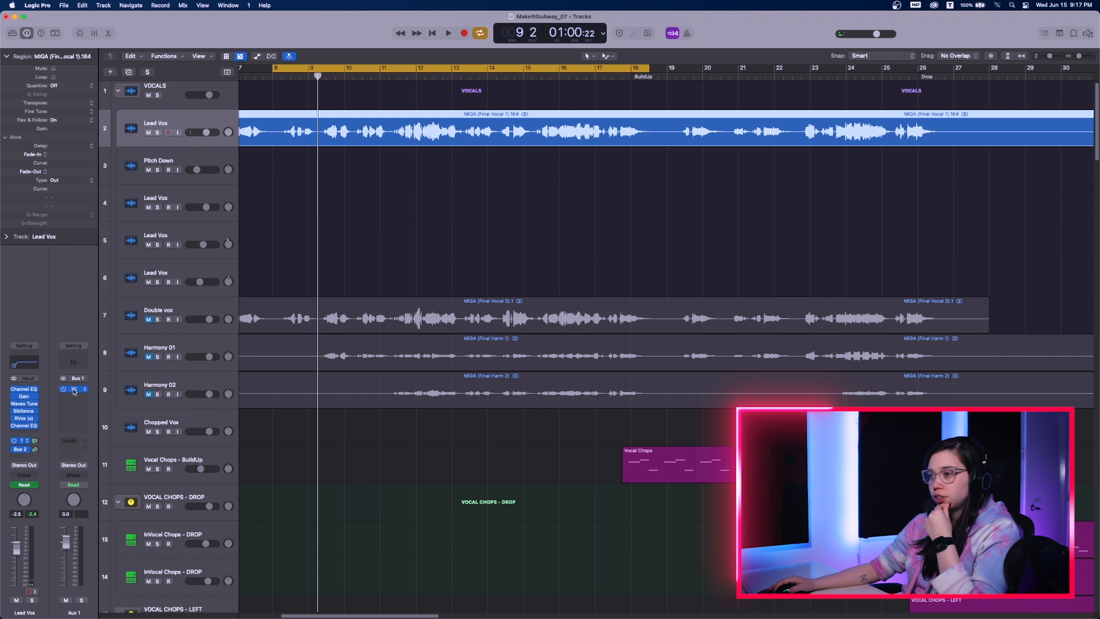
{"action": "left_click", "coordinate": [73, 390]}
{"action": "left_click_drag", "start_coordinate": [567, 141], "coordinate": [576, 161]}
{"action": "left_click", "coordinate": [360, 151]}
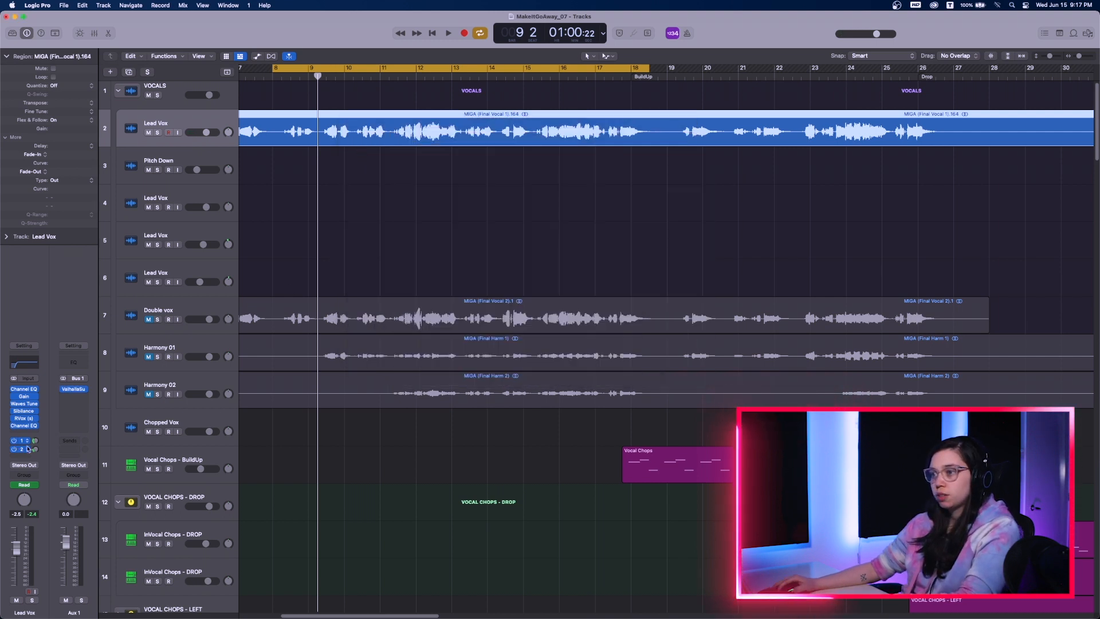
{"action": "key", "text": "space"}
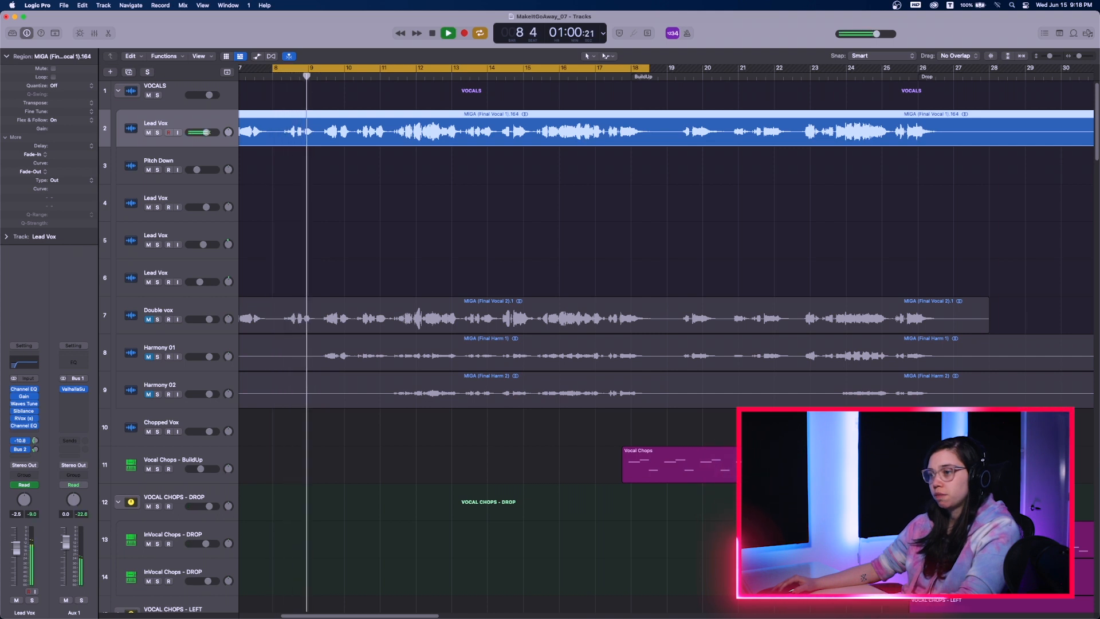
{"action": "left_click", "coordinate": [35, 448]}
{"action": "key", "text": "space"}
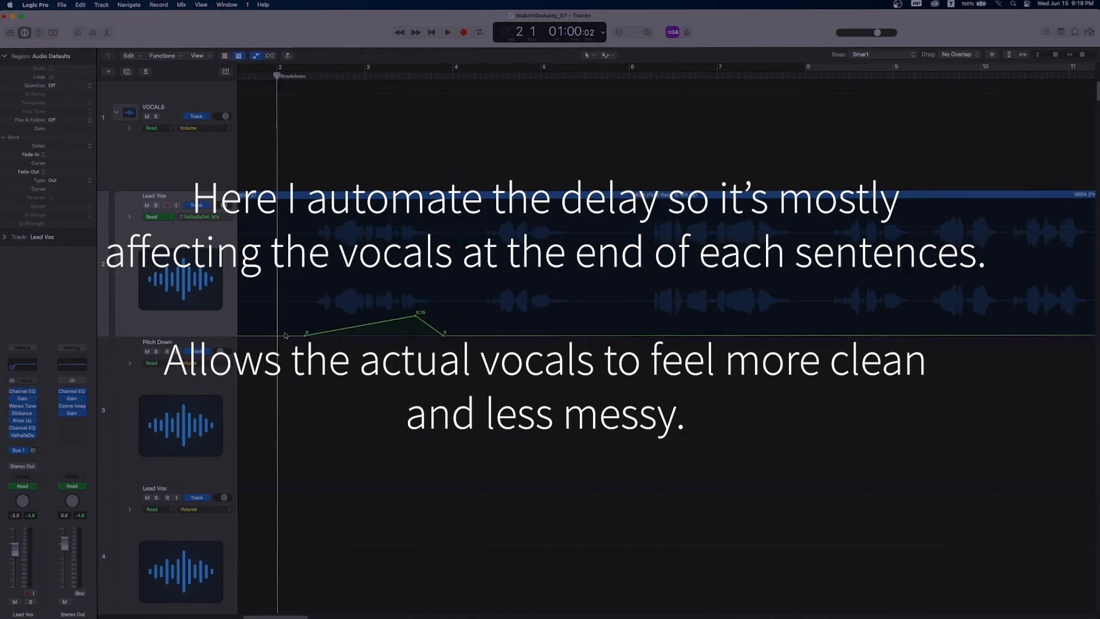
- Shape the ValhallaDelay mix automation on the first Lead Vox phrase, holding it at about 0.3 from late bar 3 to bar 4
{"action": "scroll", "coordinate": [286, 336], "scroll_direction": "up", "scroll_amount": 5}
{"action": "key", "text": "space"}
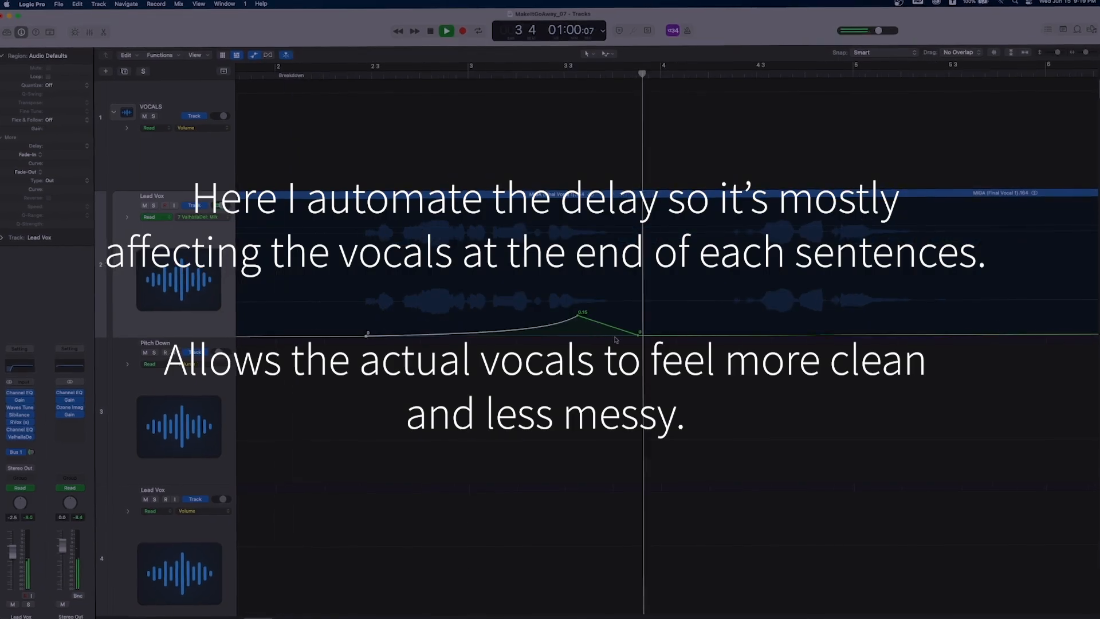
{"action": "key", "text": "space"}
{"action": "key", "text": "space"}
{"action": "left_click_drag", "start_coordinate": [545, 299], "coordinate": [625, 295]}
{"action": "key", "text": "space"}
{"action": "key", "text": "space"}
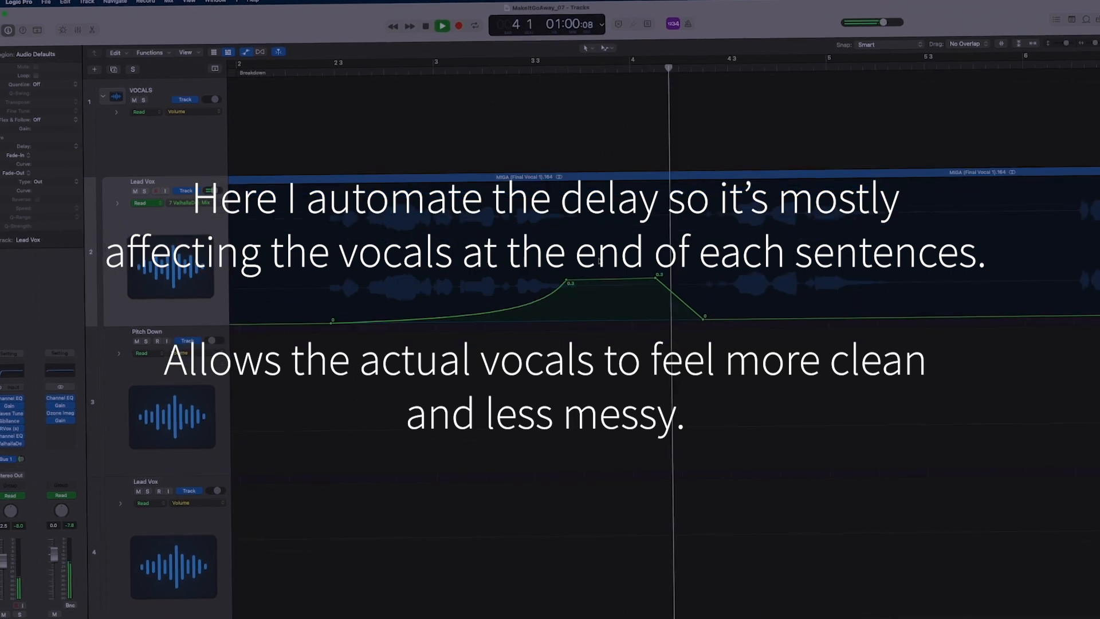
- Raise the ValhallaDelay mix automation at the end of the following Lead Vox phrase and audition it
{"action": "key", "text": "space"}
{"action": "scroll", "coordinate": [573, 309], "scroll_direction": "right", "scroll_amount": 5}
{"action": "left_click", "coordinate": [553, 322]}
{"action": "left_click_drag", "start_coordinate": [549, 321], "coordinate": [548, 285]}
{"action": "key", "text": "space"}
{"action": "key", "text": "space"}
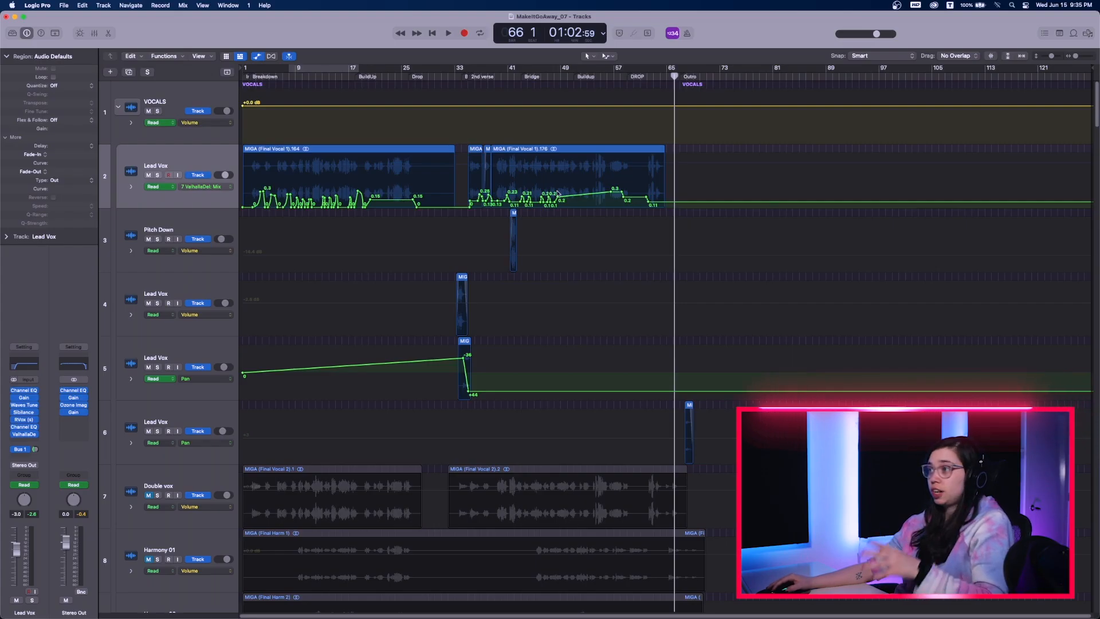
- Display the Gain plug-in's gain automation on the main Lead Vox track and examine its level changes
{"action": "left_click", "coordinate": [226, 187]}
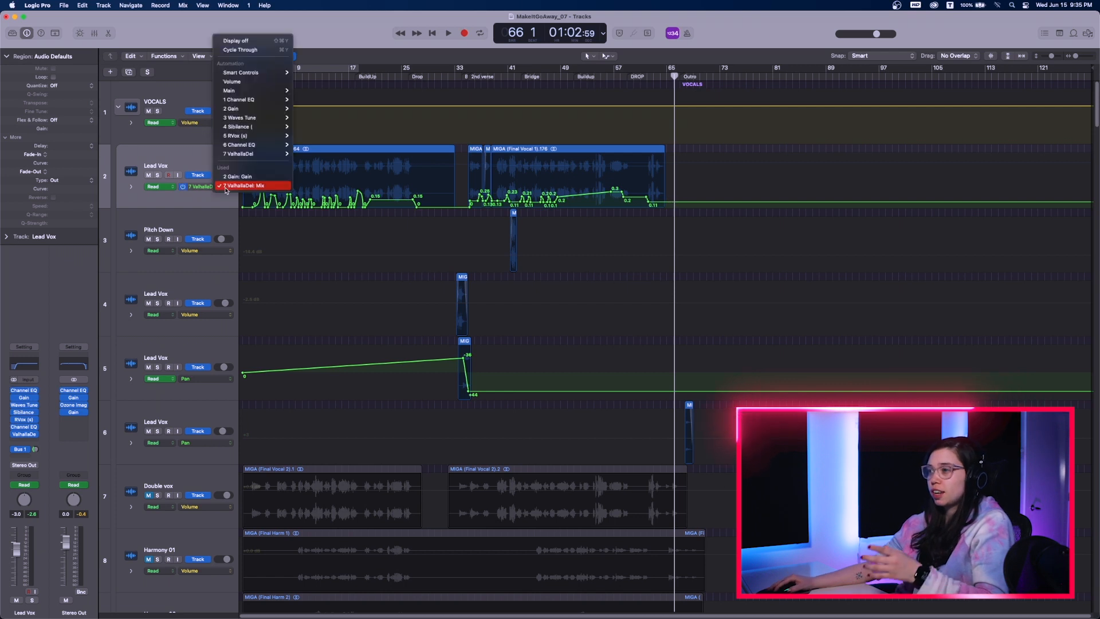
{"action": "left_click", "coordinate": [230, 179]}
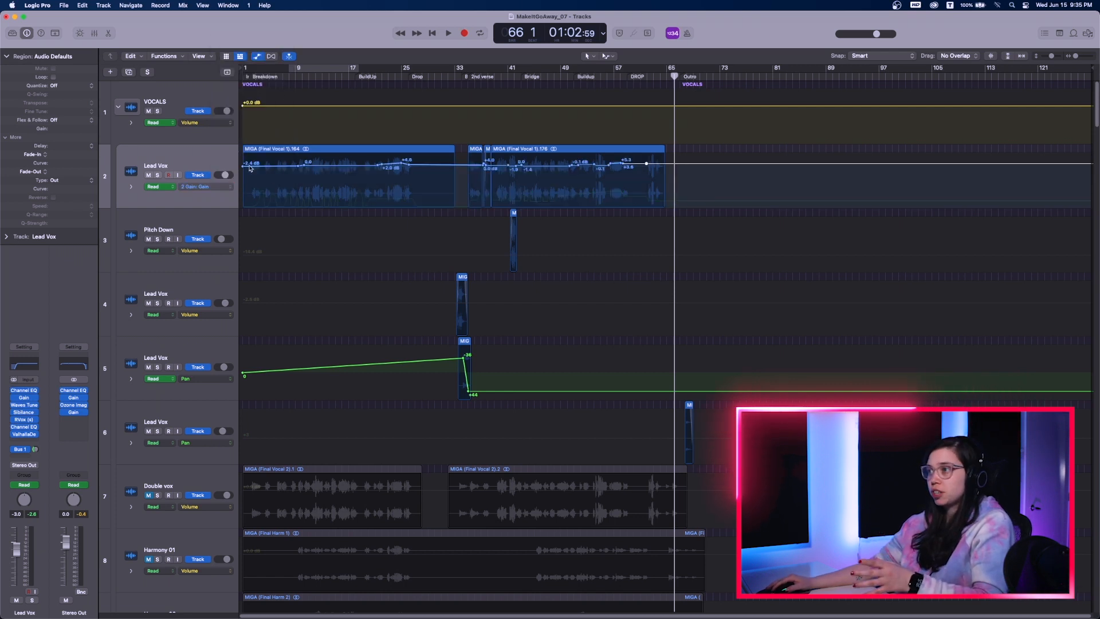
{"action": "key", "text": "super+Down"}
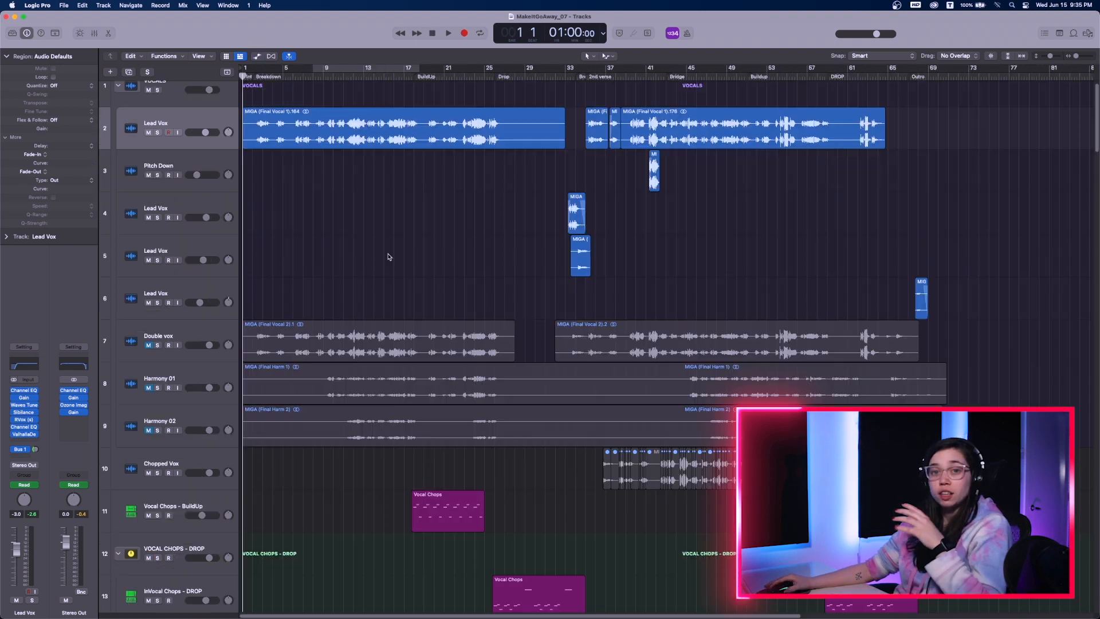
- Unmute the Double vox track and play it back together with the Lead Vox
{"action": "left_click", "coordinate": [177, 338]}
{"action": "left_click", "coordinate": [148, 346]}
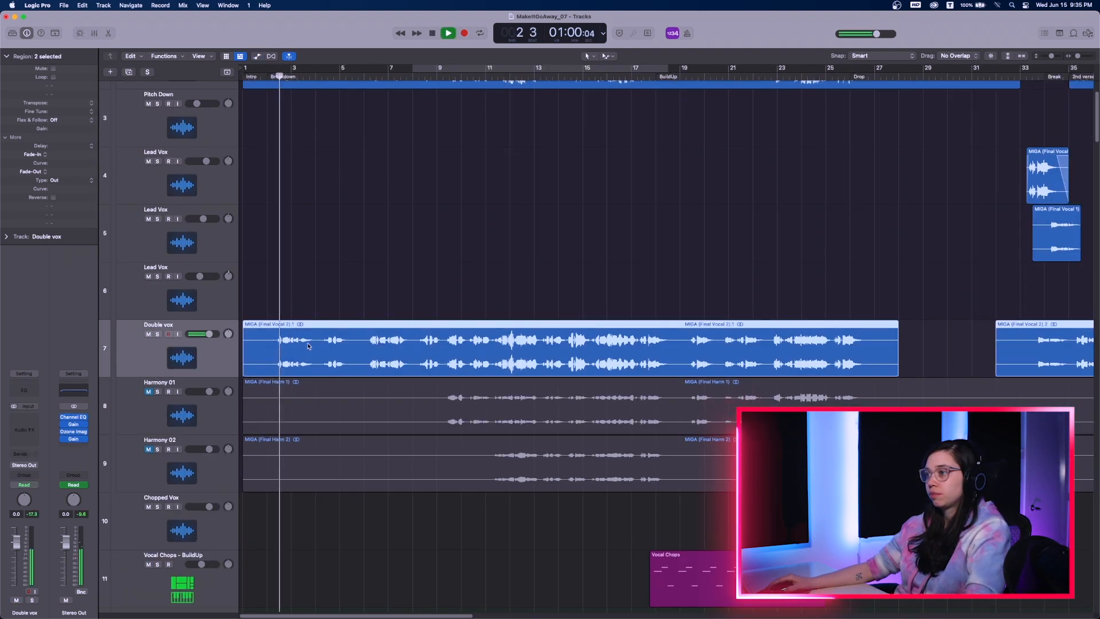
{"action": "scroll", "coordinate": [310, 344], "scroll_direction": "up", "scroll_amount": 3}
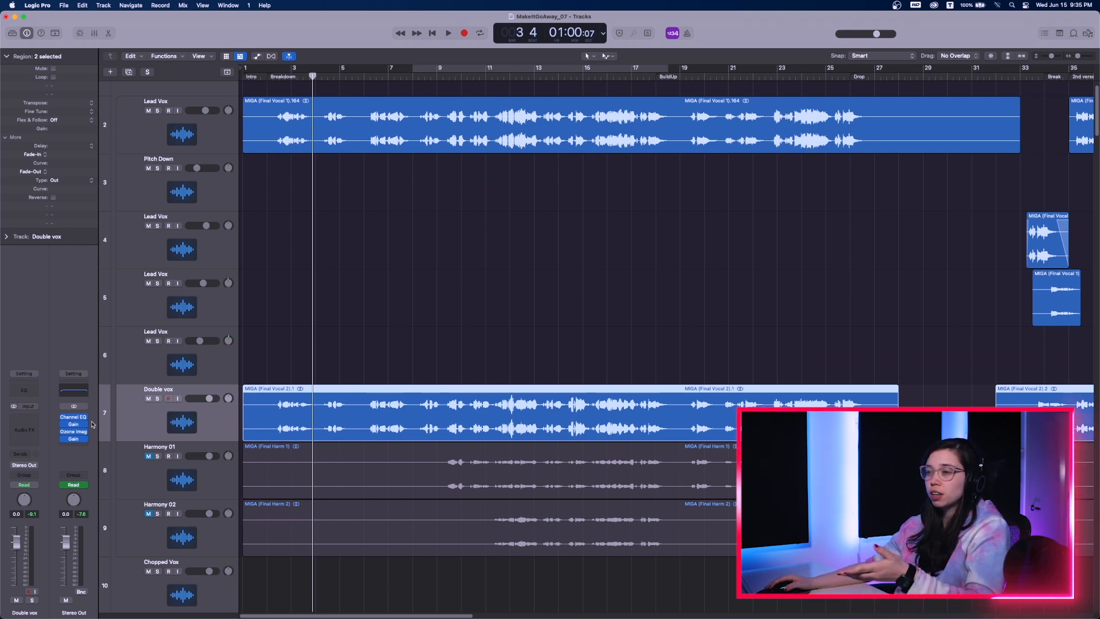
- Insert Vocal Doubler on the Double vox track and adjust its separation and variation while the track plays in solo
{"action": "left_click", "coordinate": [24, 416]}
{"action": "mouse_move", "coordinate": [84, 508]}
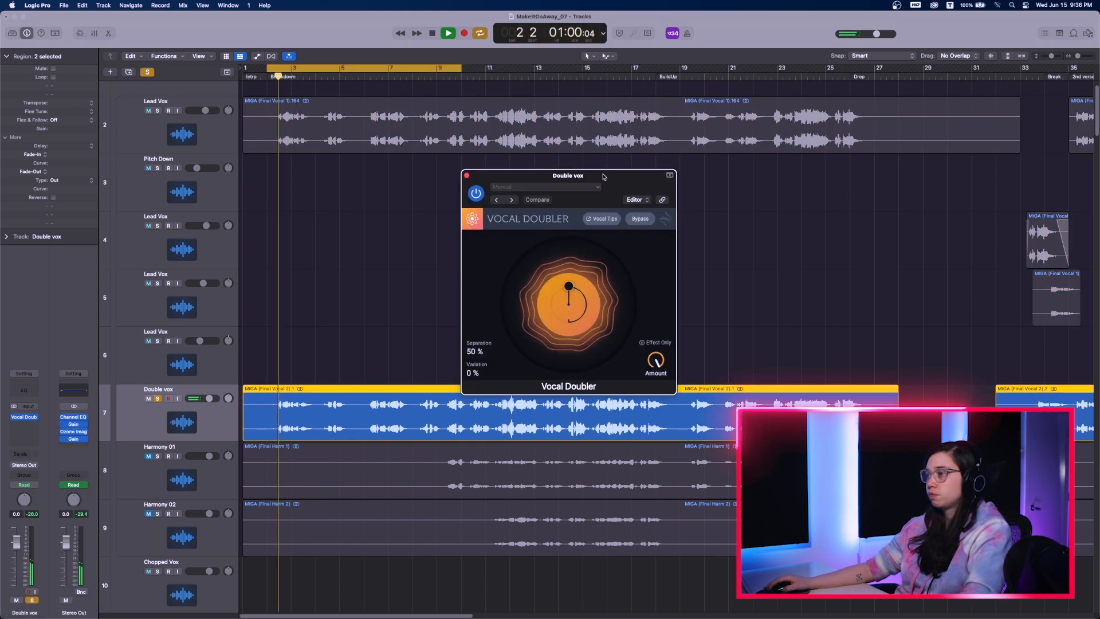
{"action": "left_click_drag", "start_coordinate": [568, 286], "coordinate": [611, 334]}
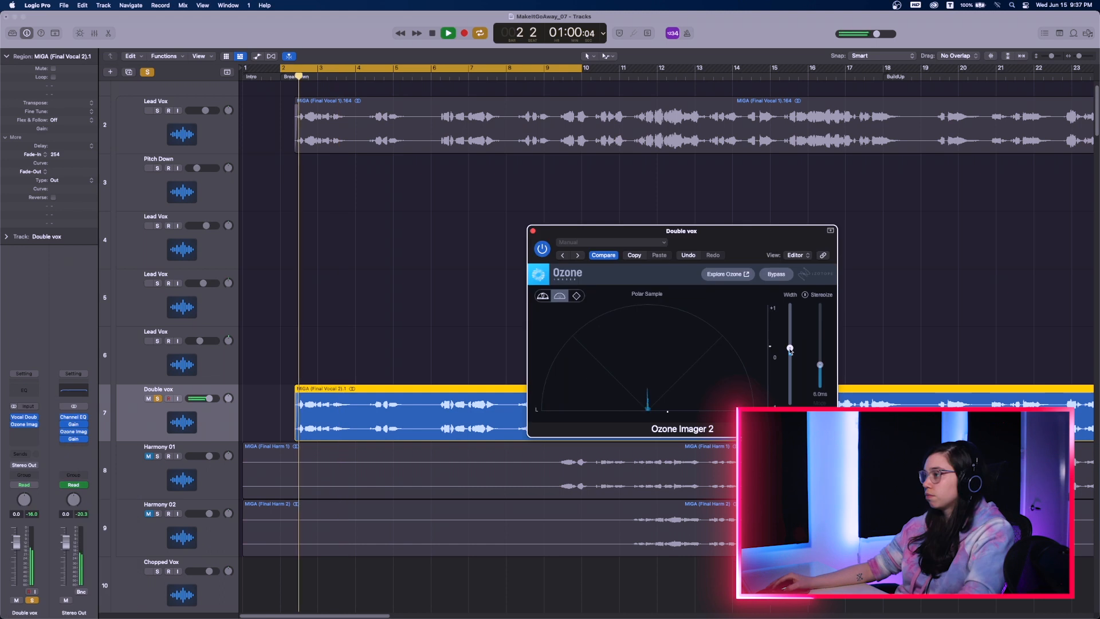
- Set the Ozone Imager 2 width on the Double vox to just over halfway between 0 and +1
{"action": "left_click_drag", "start_coordinate": [790, 305], "coordinate": [790, 332]}
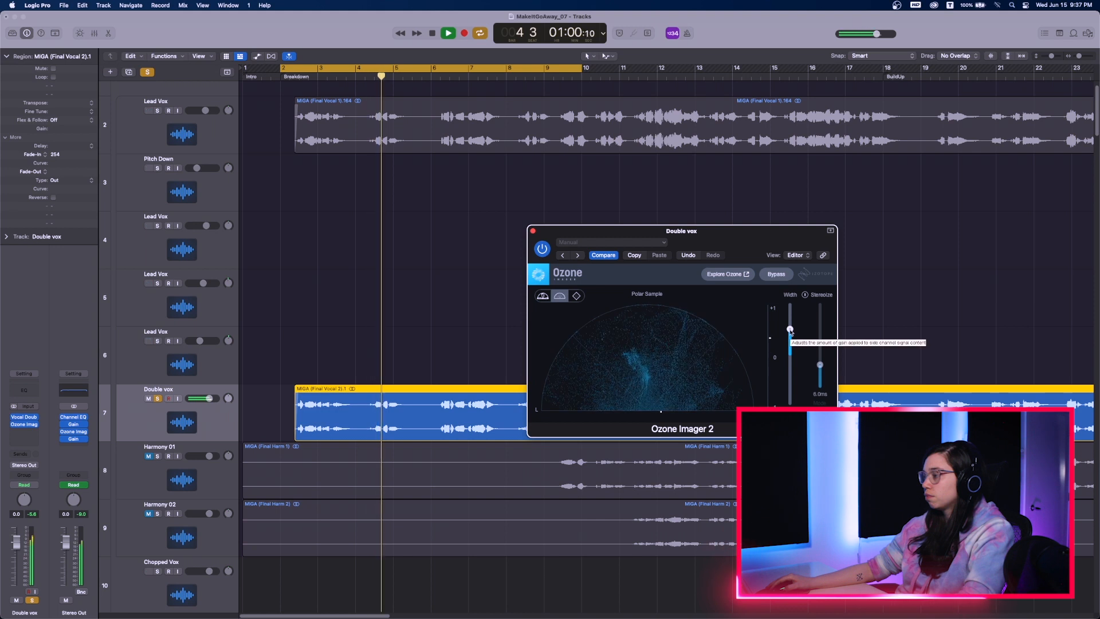
{"action": "left_click", "coordinate": [532, 232]}
{"action": "key", "text": "space"}
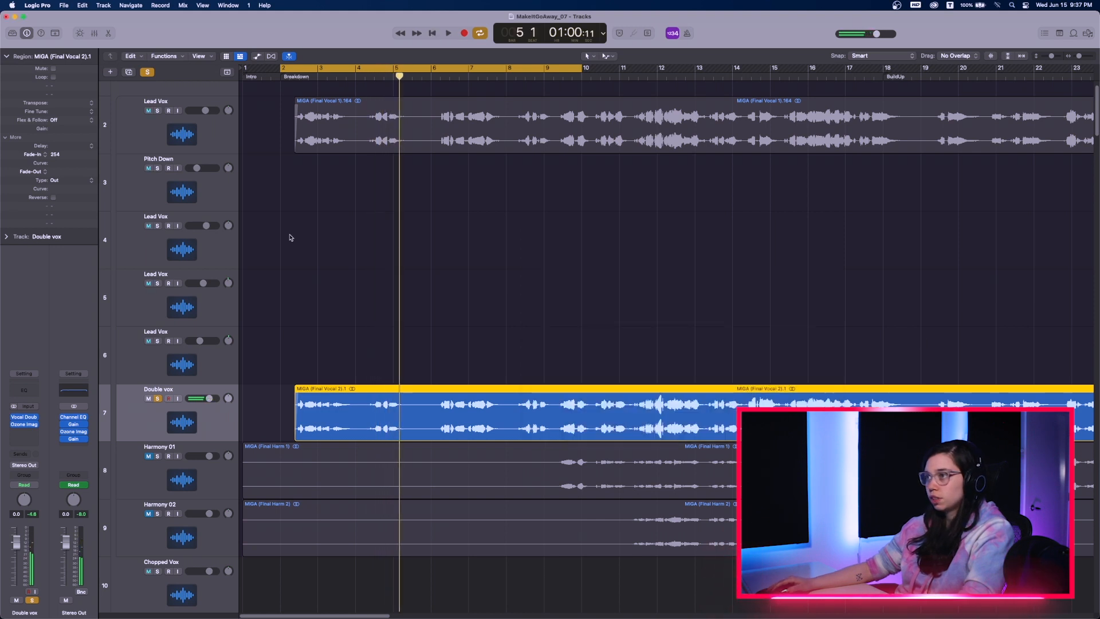
- Lower the Double vox track's volume to -14.0 dB, audition it with the Lead Vox, and unsolo it
{"action": "left_click_drag", "start_coordinate": [209, 398], "coordinate": [196, 399]}
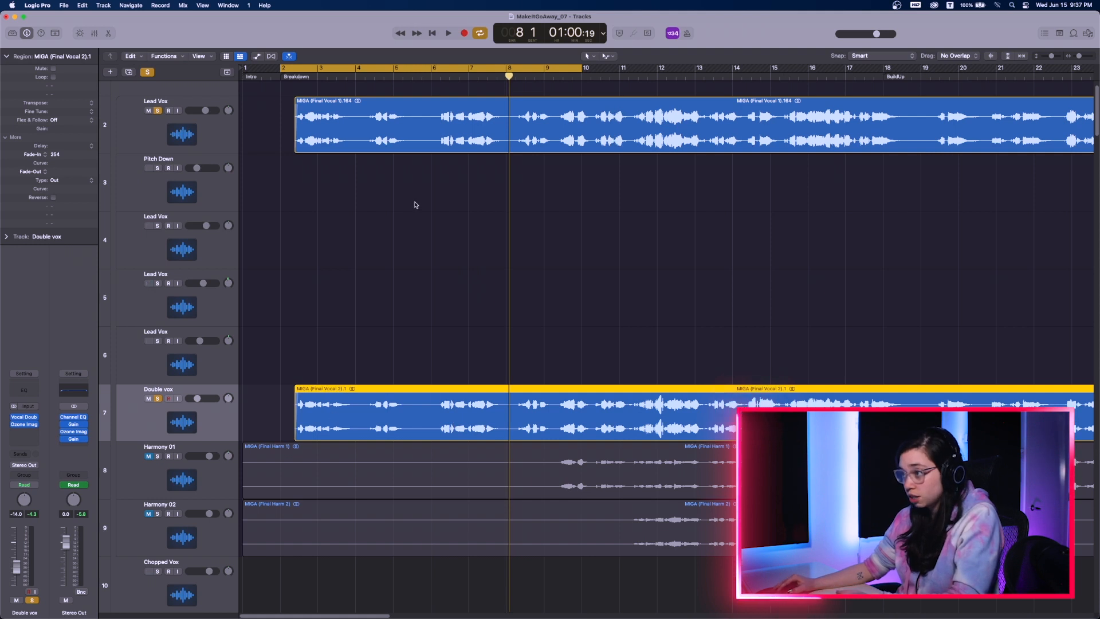
{"action": "left_click", "coordinate": [370, 76]}
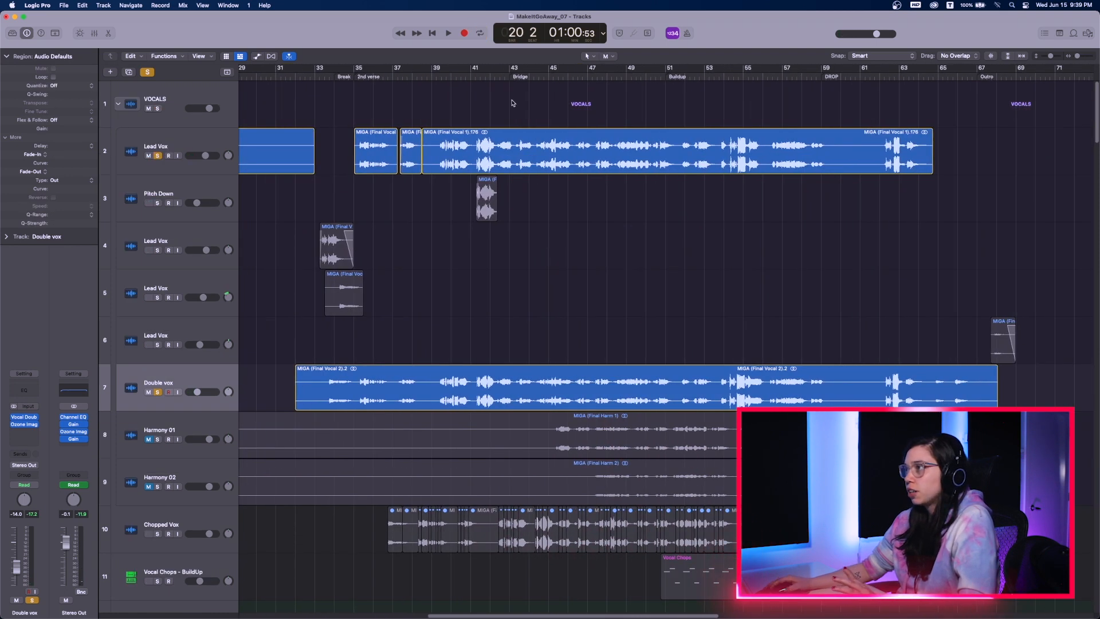
{"action": "left_click", "coordinate": [157, 392]}
- Add Double vox volume automation points at about bars 43 and 51, and lower the level at the start of the bridge
{"action": "key", "text": "super+Down"}
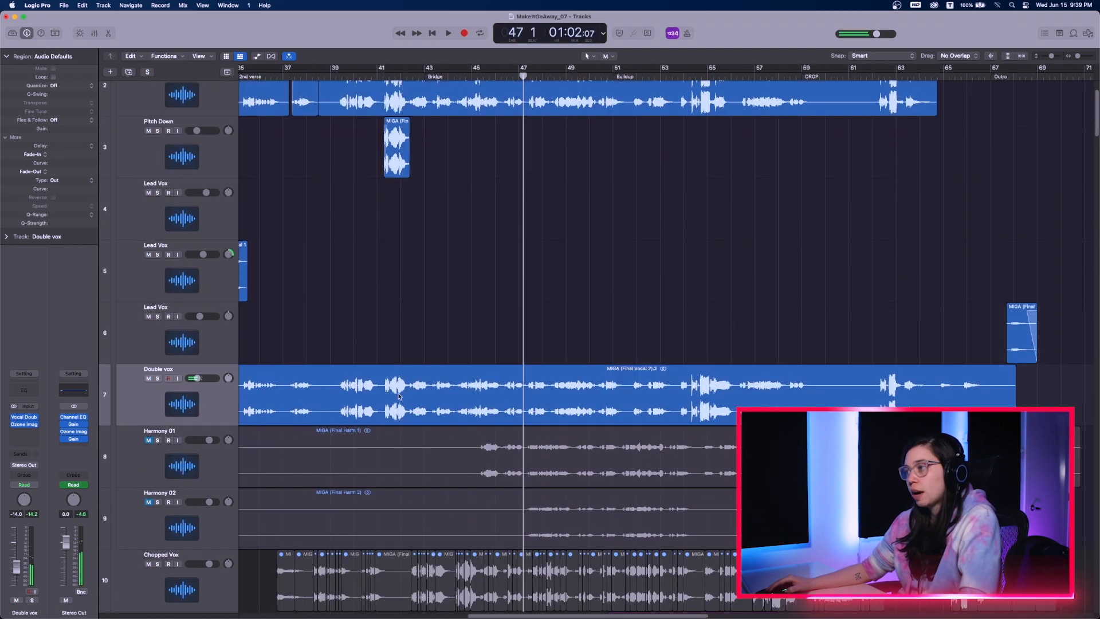
{"action": "key", "text": "super+Left"}
{"action": "key", "text": "super+Left"}
{"action": "key", "text": "super+Left"}
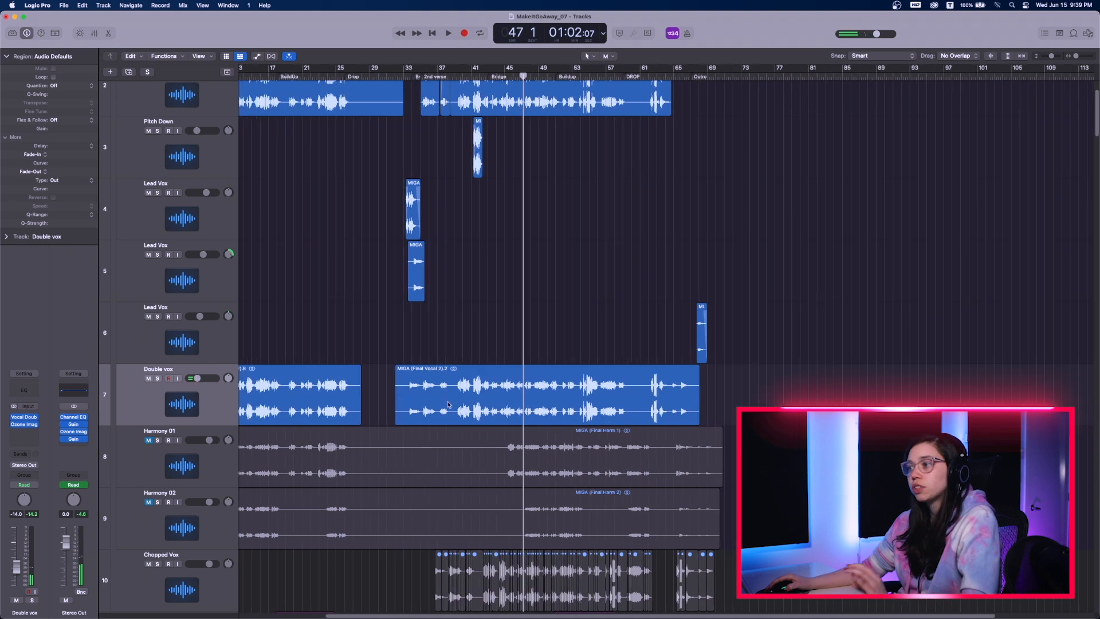
{"action": "left_click", "coordinate": [232, 404]}
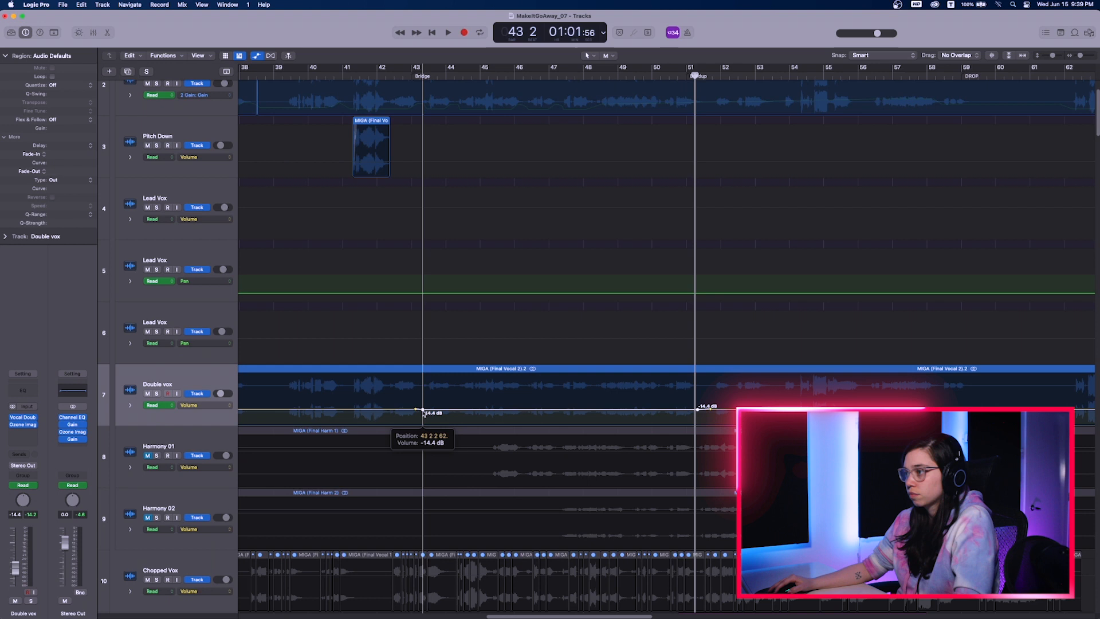
{"action": "left_click_drag", "start_coordinate": [422, 423], "coordinate": [414, 435]}
{"action": "key", "text": "space"}
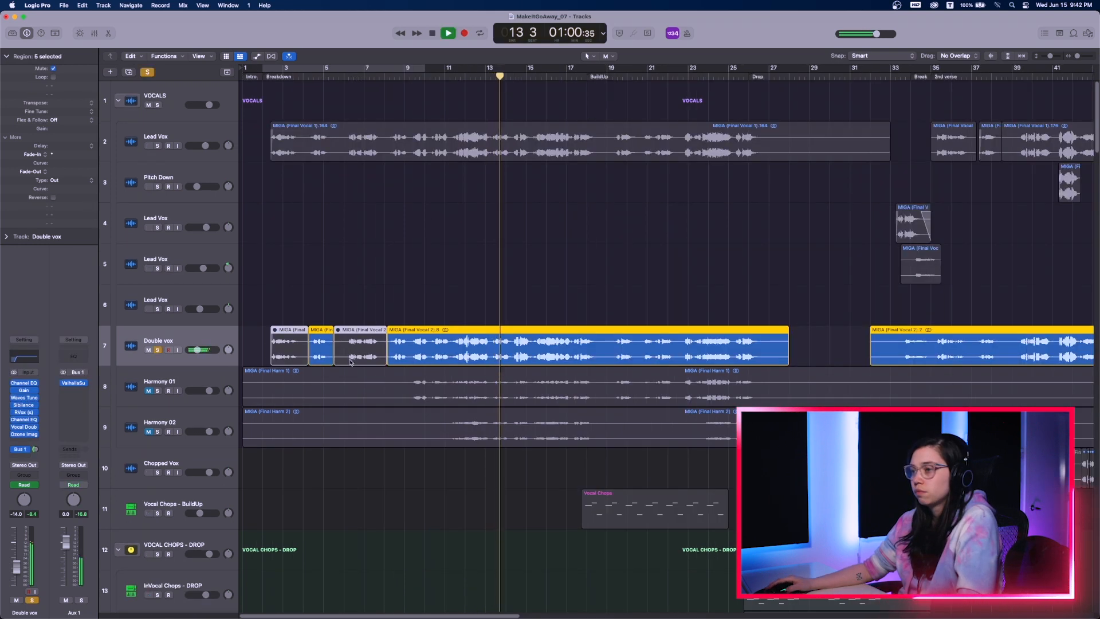
- Deselect the Double vox regions and listen to the soloed track around bars 13 to 15
{"action": "scroll", "coordinate": [385, 318], "scroll_direction": "down", "scroll_amount": 2}
{"action": "left_click", "coordinate": [386, 315]}
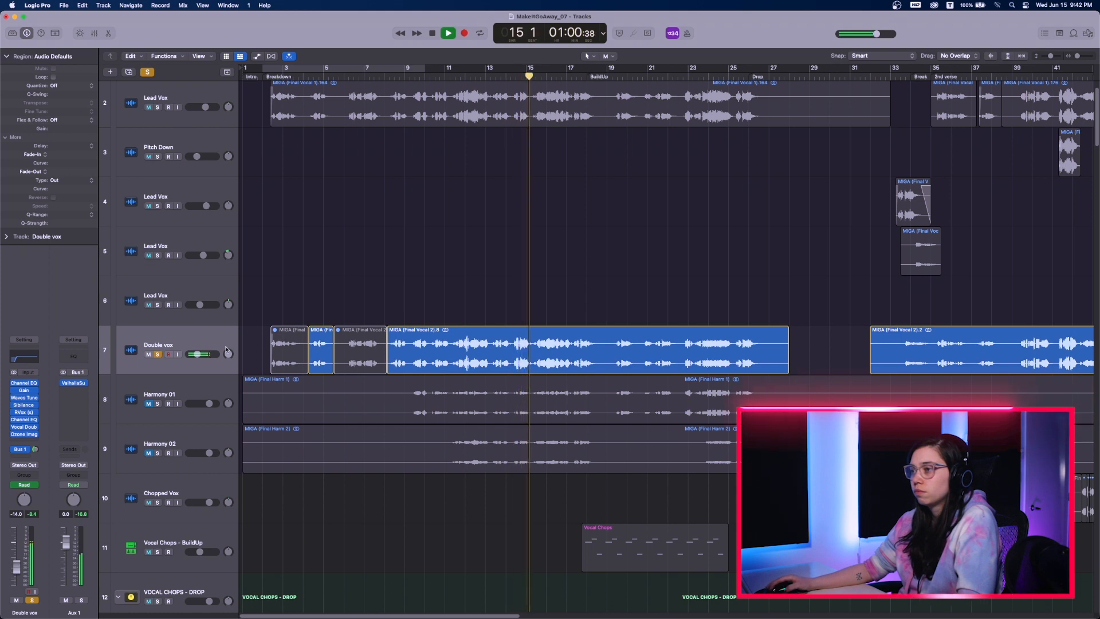
- Unsolo the Double vox track and set its Gain plug-in to -7.0 dB
{"action": "left_click", "coordinate": [157, 354]}
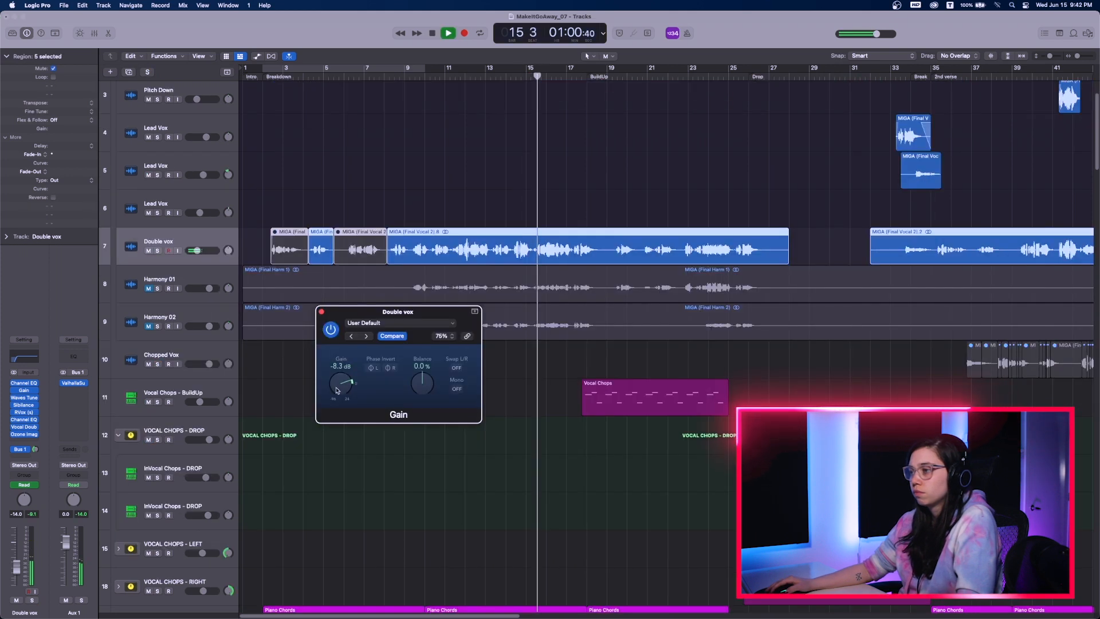
{"action": "left_click_drag", "start_coordinate": [336, 390], "coordinate": [335, 389]}
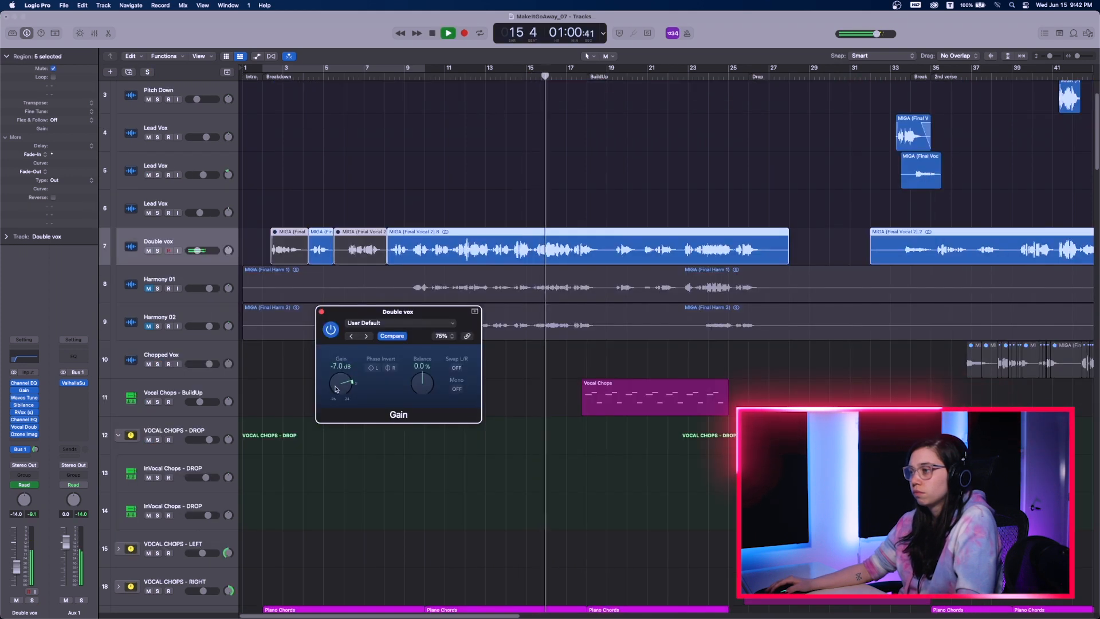
{"action": "left_click", "coordinate": [322, 312]}
- Listen to the Double vox in the full mix up to about bar 18, deselect its regions and stop playback
{"action": "key", "text": "super+Up"}
{"action": "scroll", "coordinate": [414, 345], "scroll_direction": "down", "scroll_amount": 4}
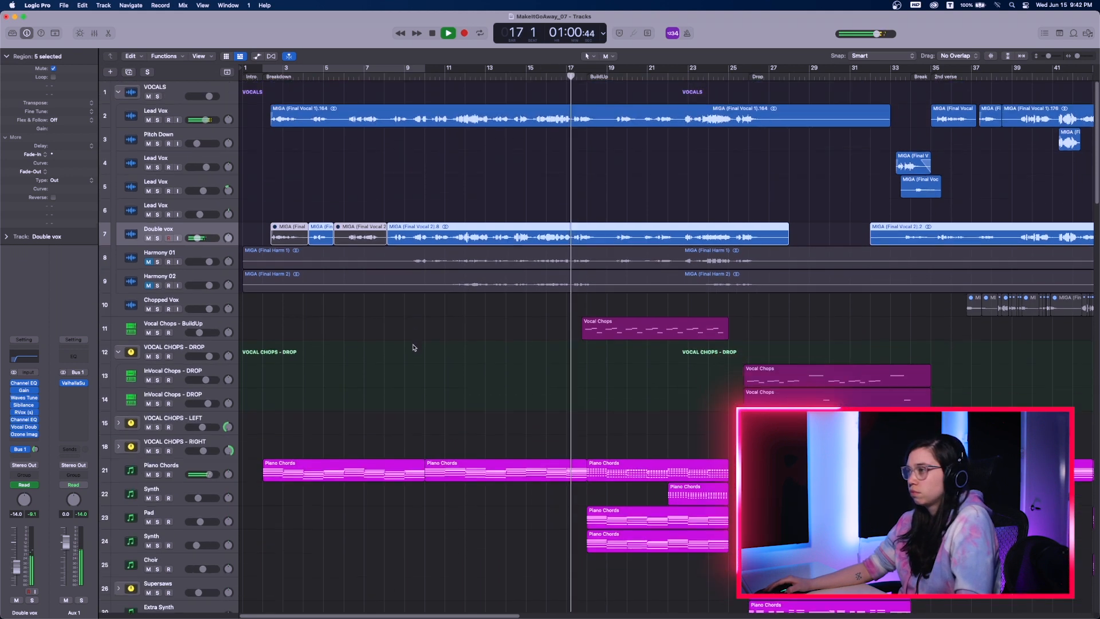
{"action": "scroll", "coordinate": [420, 336], "scroll_direction": "left", "scroll_amount": 4}
{"action": "scroll", "coordinate": [364, 318], "scroll_direction": "up", "scroll_amount": 2}
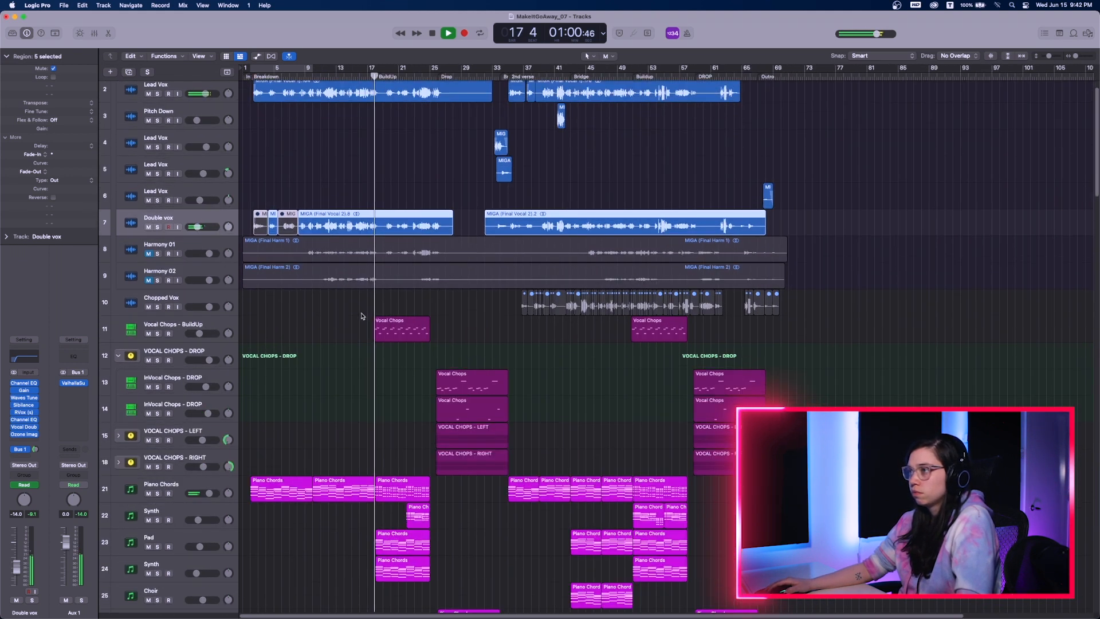
{"action": "scroll", "coordinate": [361, 316], "scroll_direction": "up", "scroll_amount": 2}
{"action": "left_click", "coordinate": [351, 339]}
{"action": "key", "text": "space"}
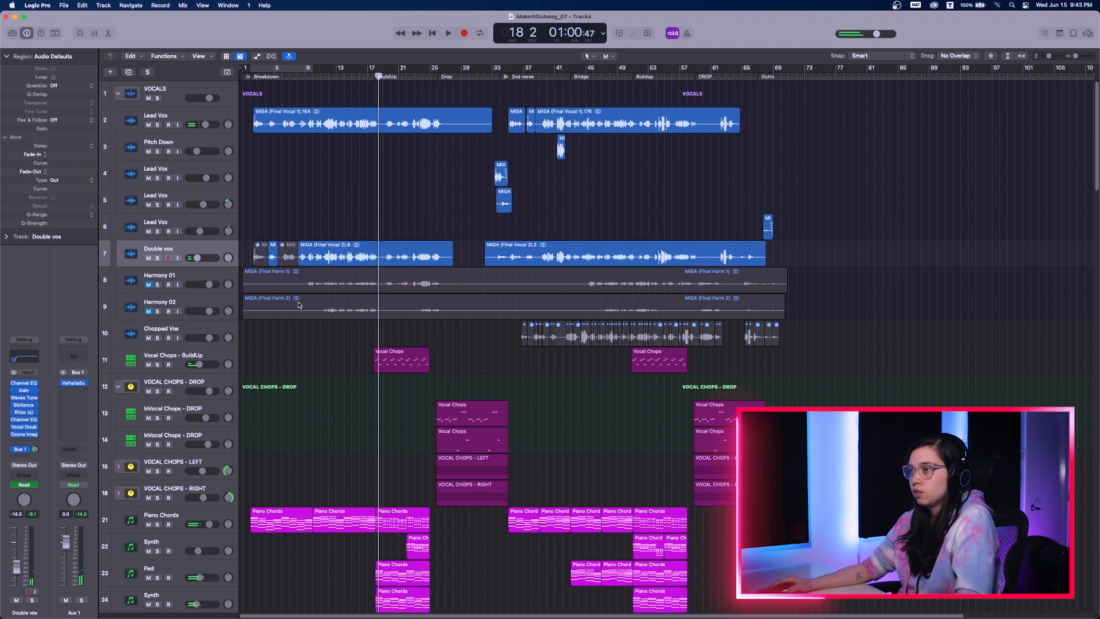
- Adjust Harmony 1's send to Bus 1 and set Harmony 2's Bus 1 send to -2.7 dB
{"action": "left_click", "coordinate": [299, 284]}
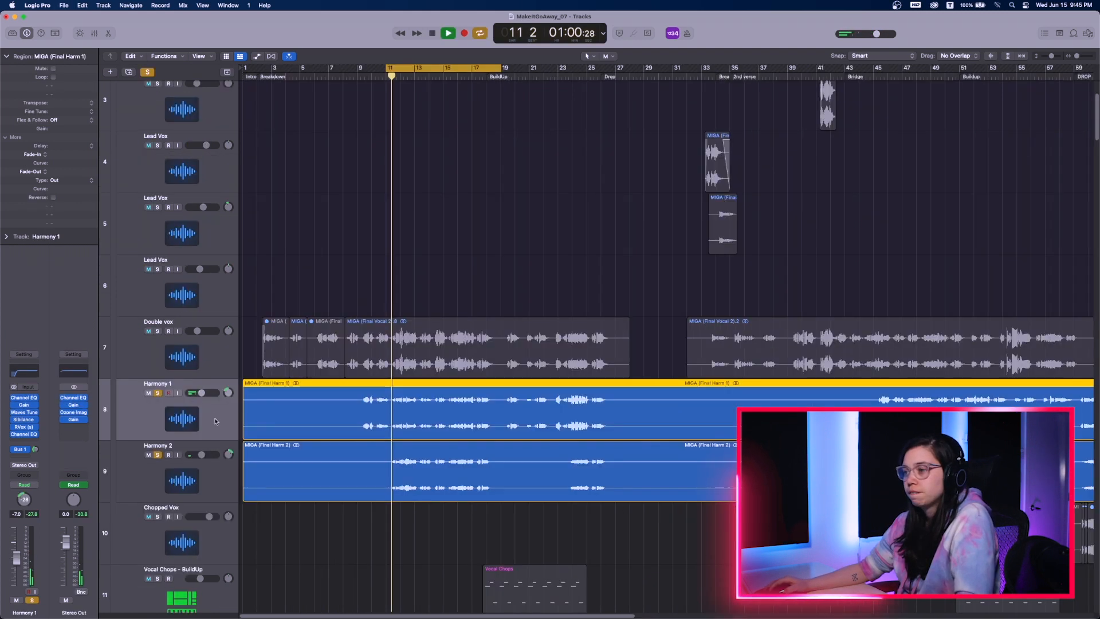
{"action": "left_click", "coordinate": [27, 449]}
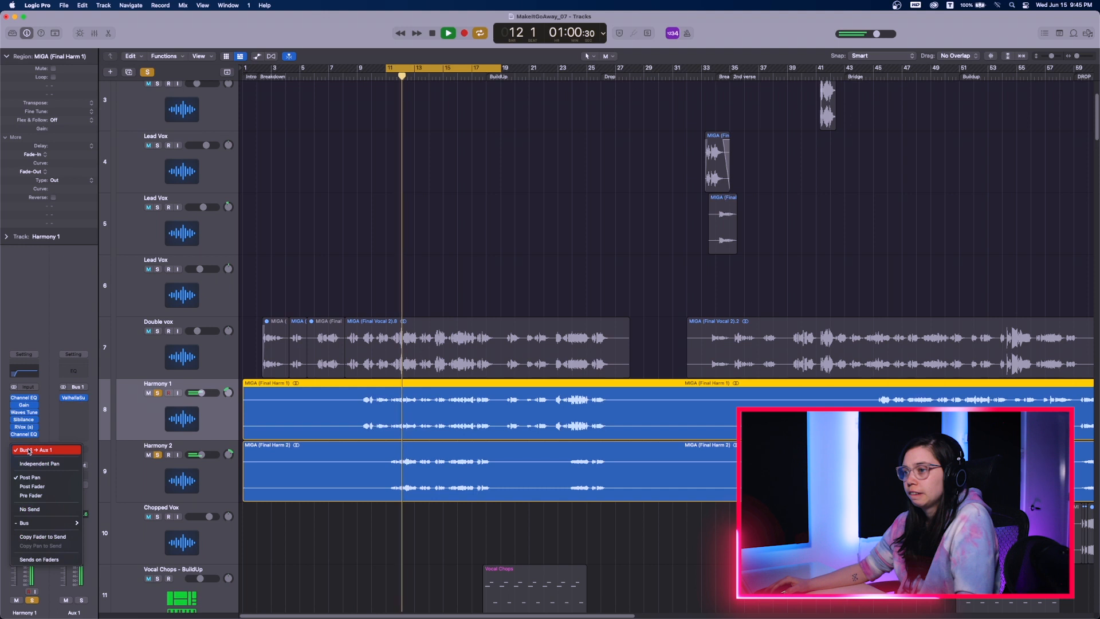
{"action": "left_click", "coordinate": [28, 451]}
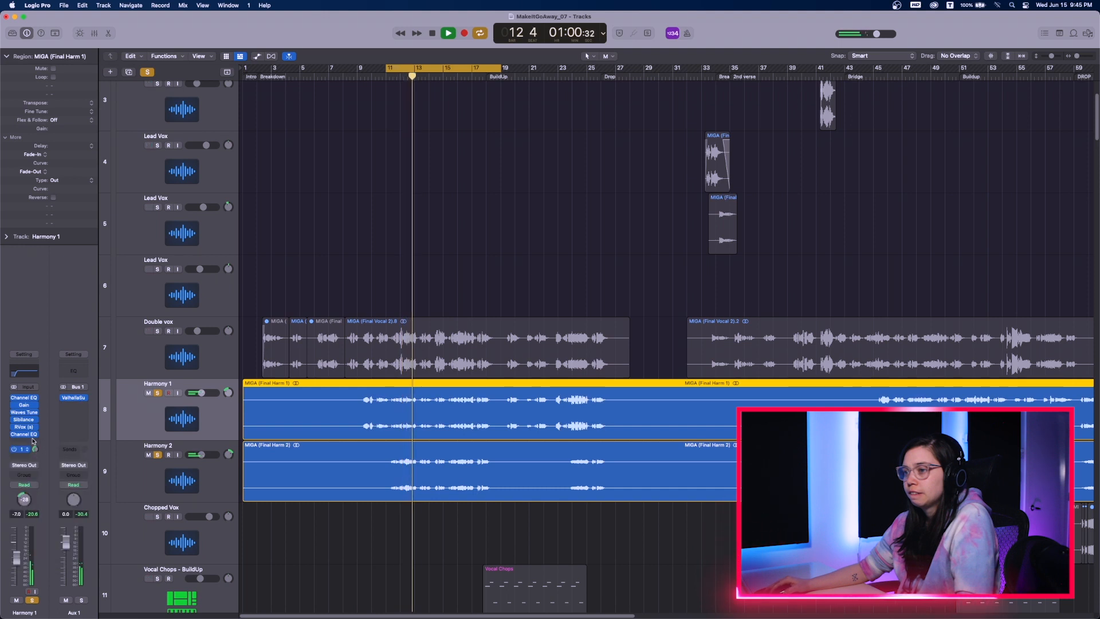
{"action": "left_click", "coordinate": [154, 473]}
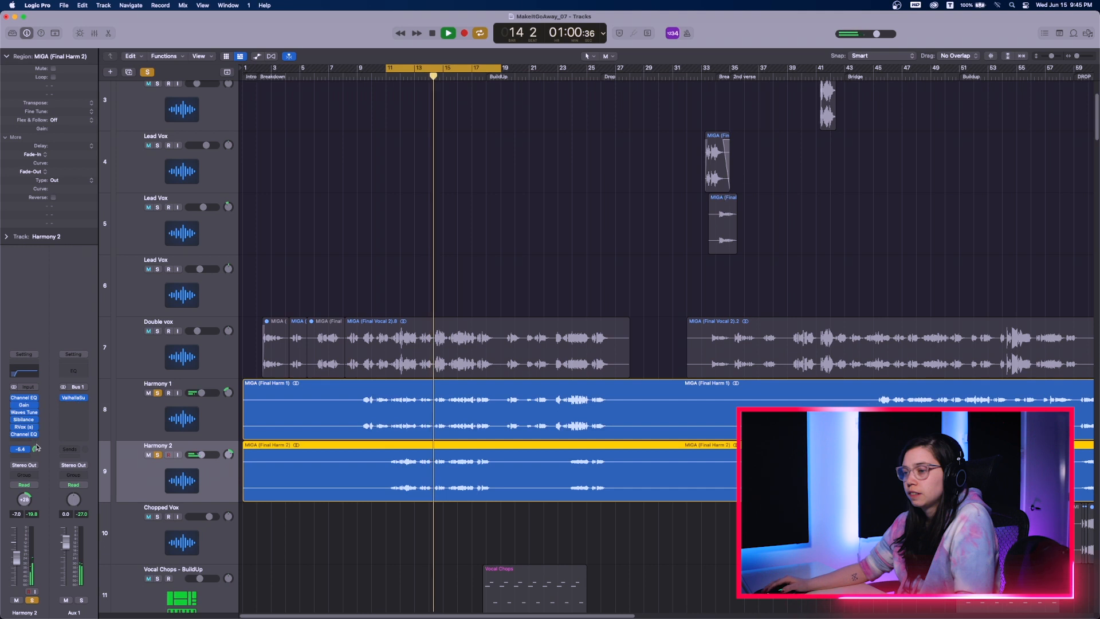
{"action": "left_click_drag", "start_coordinate": [37, 448], "coordinate": [42, 455]}
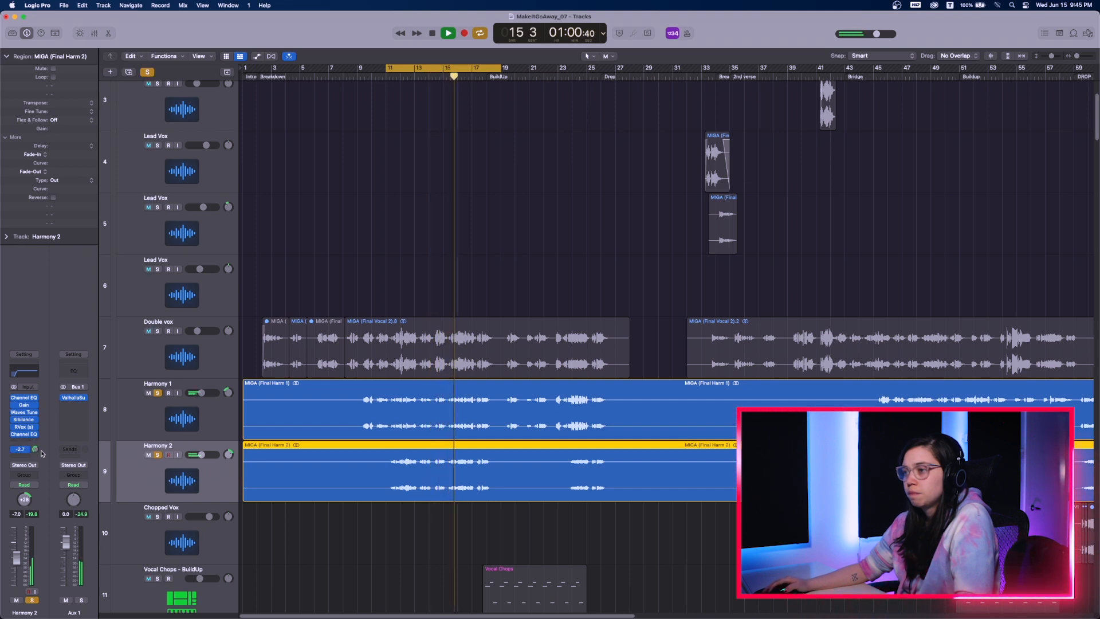
- Unsolo both harmony tracks and fine-tune the panning of Harmony 1 in the full mix
{"action": "left_click", "coordinate": [157, 455]}
{"action": "left_click", "coordinate": [158, 393]}
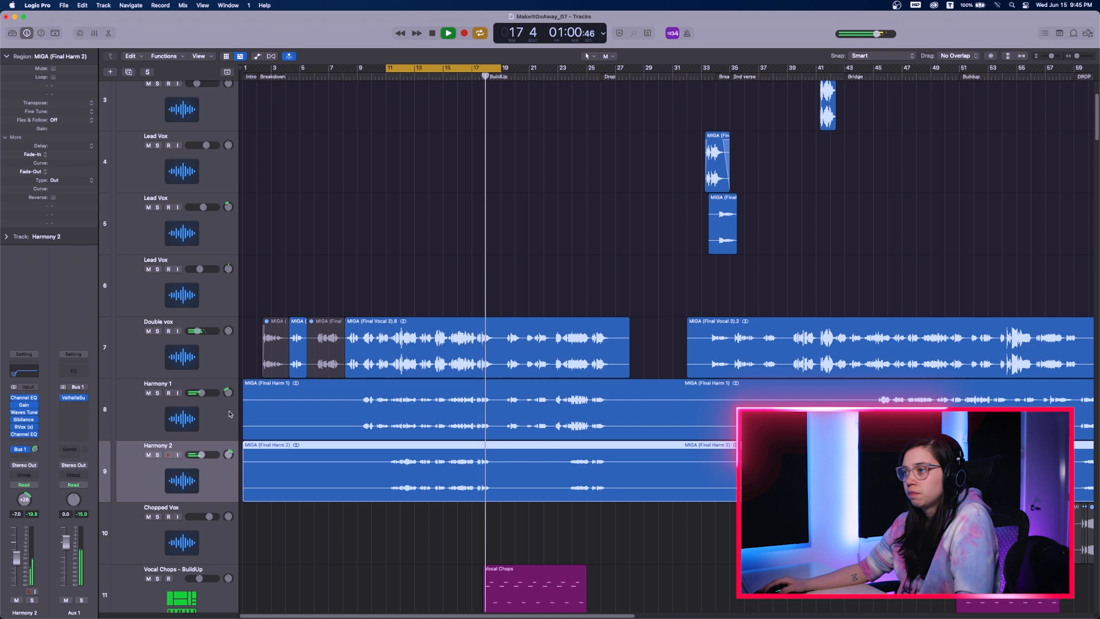
{"action": "left_click_drag", "start_coordinate": [228, 395], "coordinate": [228, 392]}
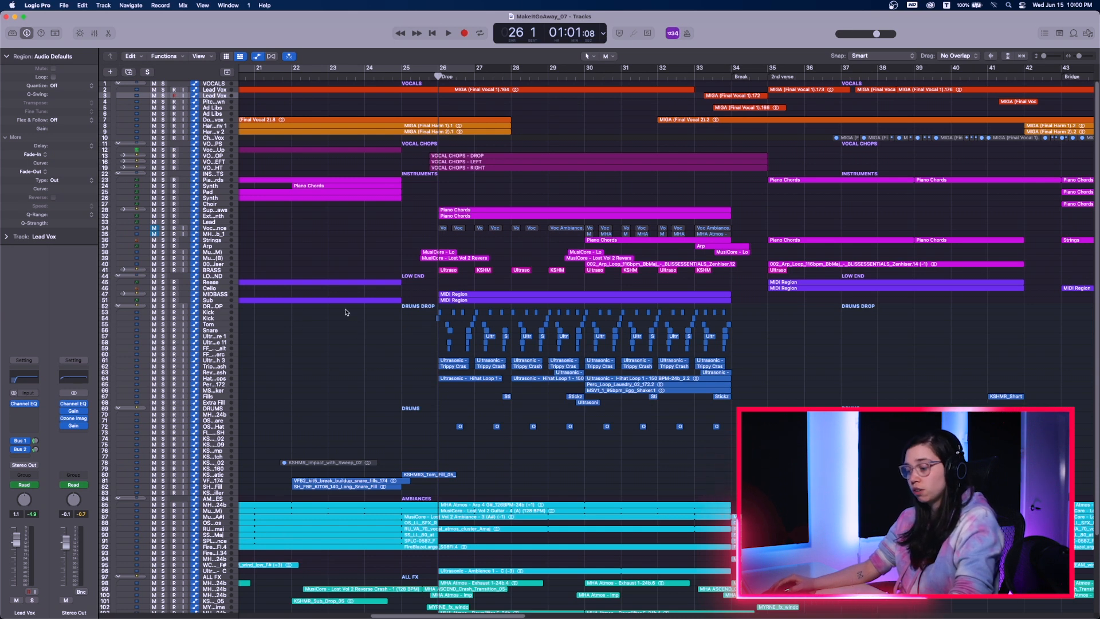
- Hide the track automation and slightly lower the VOCALS stack's volume while listening to the breakdown around bar 8
{"action": "key", "text": "a"}
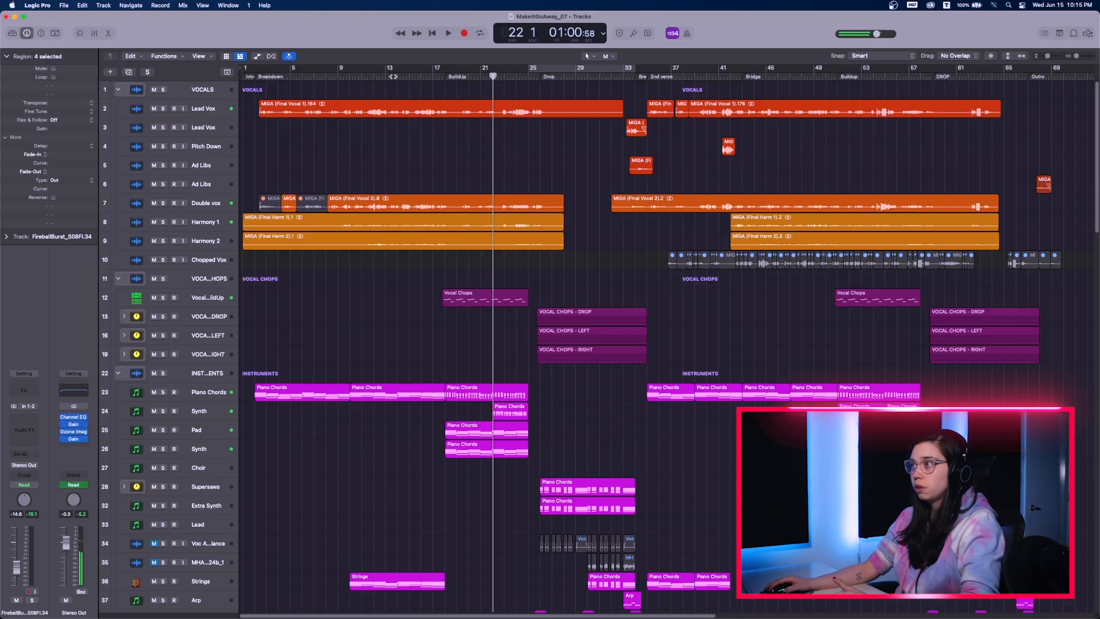
{"action": "left_click", "coordinate": [394, 76]}
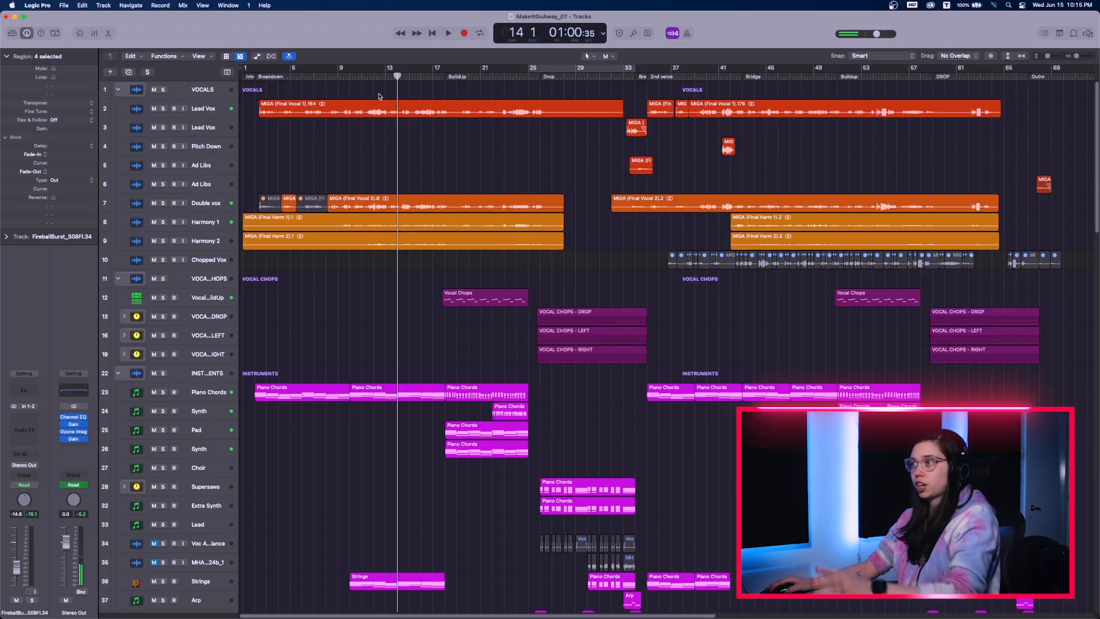
{"action": "left_click", "coordinate": [208, 97]}
{"action": "key", "text": "super+Down"}
{"action": "key", "text": "super+Down"}
{"action": "key", "text": "super+Down"}
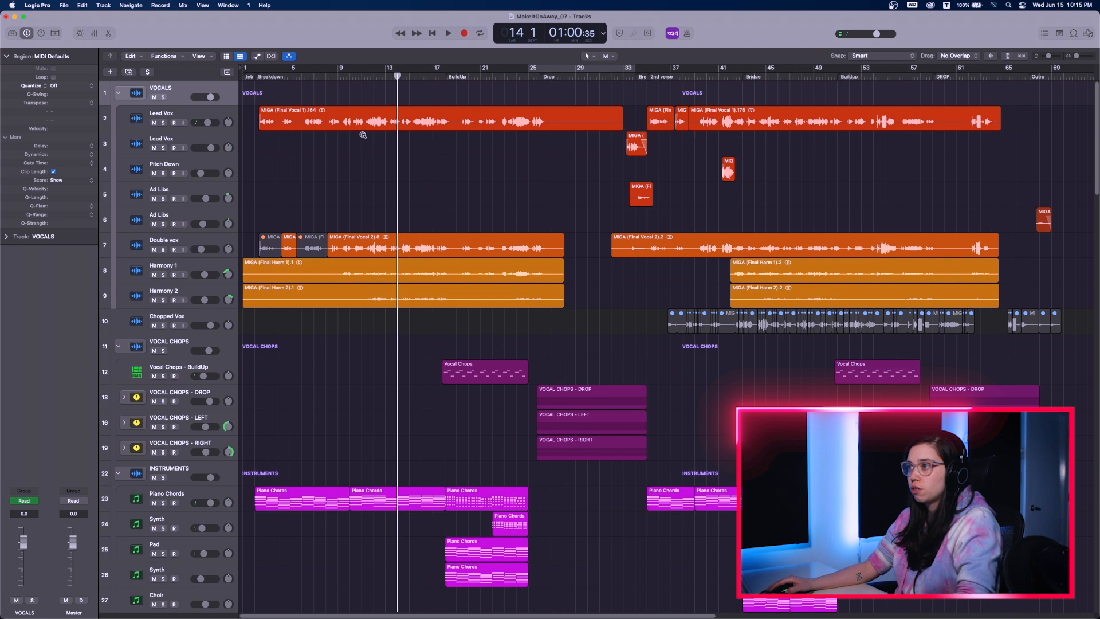
{"action": "key", "text": "space"}
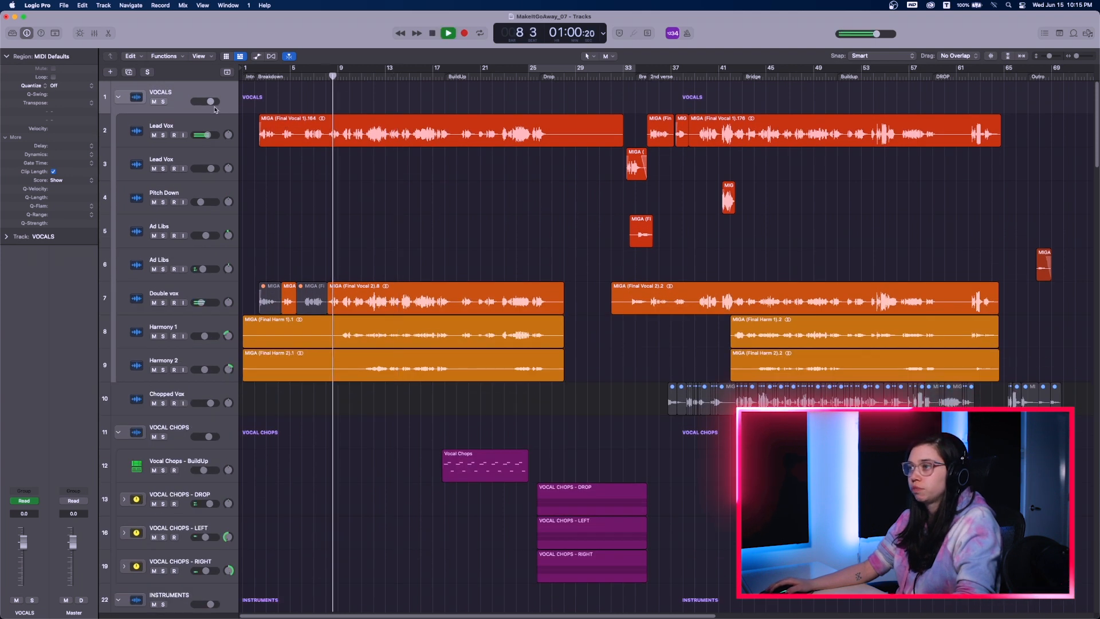
{"action": "left_click_drag", "start_coordinate": [211, 102], "coordinate": [208, 103]}
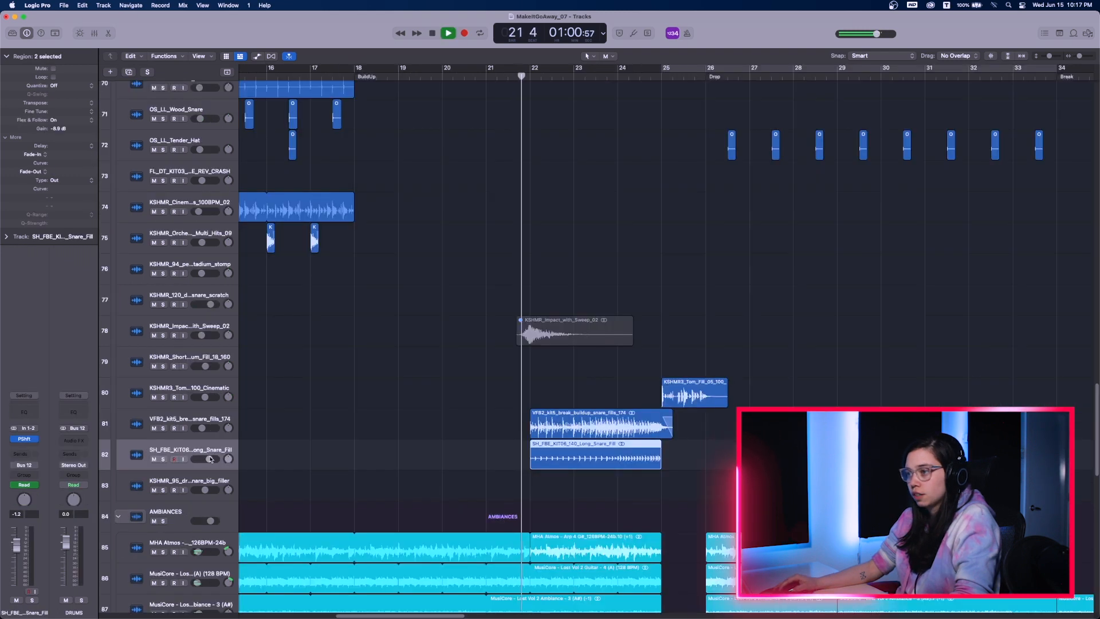
- Lower the SH_FBE long snare fill track to -3.1 dB and compare the buildup with it muted and unmuted
{"action": "left_click", "coordinate": [154, 459]}
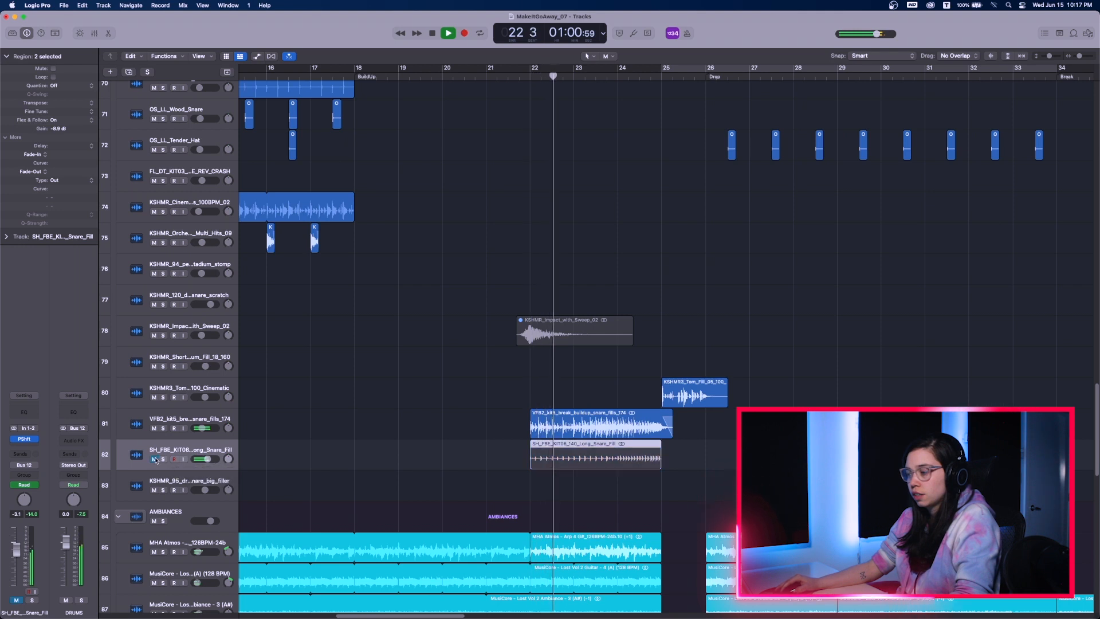
{"action": "left_click", "coordinate": [155, 459]}
{"action": "key", "text": "space"}
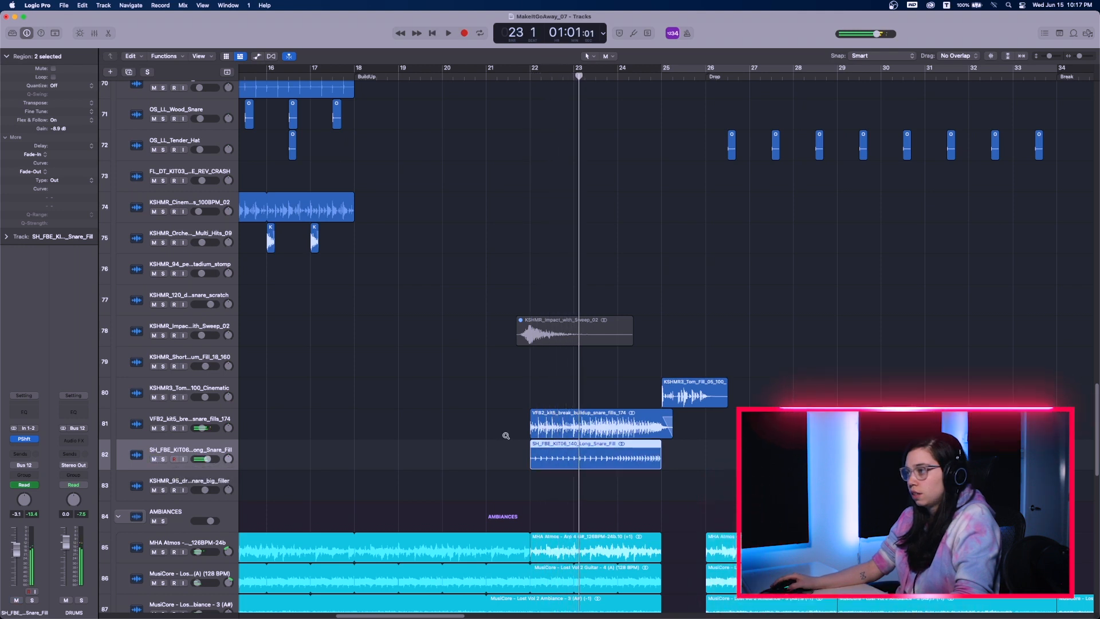
- Raise the volume of the KSHMR3 cinematic tom fill track before the drop to -4.5 dB
{"action": "scroll", "coordinate": [506, 447], "scroll_direction": "down", "scroll_amount": 5}
{"action": "scroll", "coordinate": [506, 448], "scroll_direction": "up", "scroll_amount": 5}
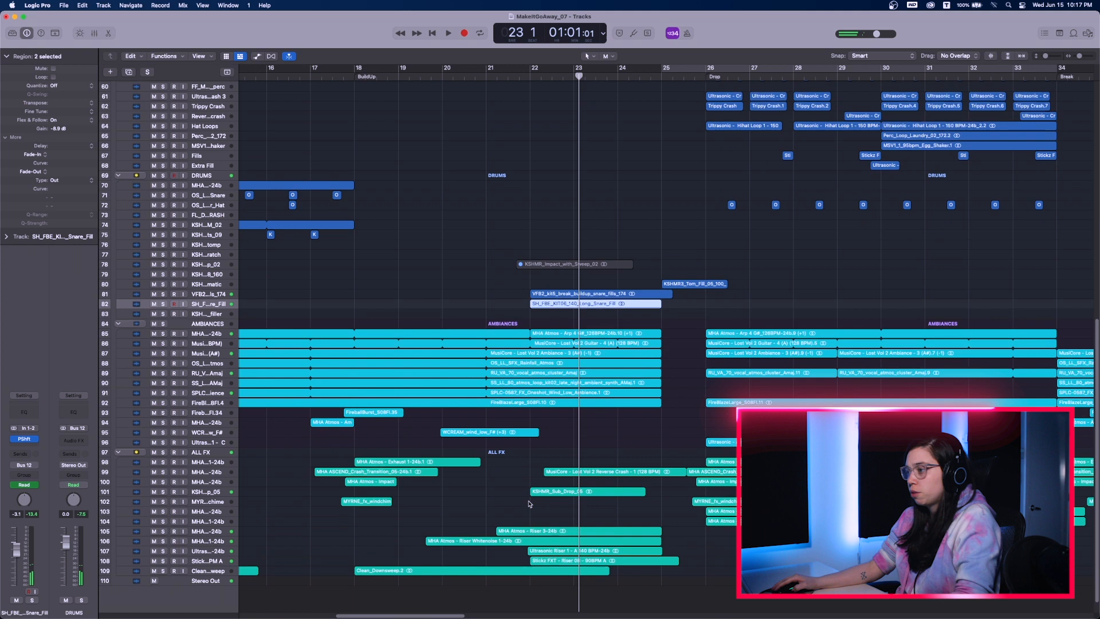
{"action": "scroll", "coordinate": [563, 490], "scroll_direction": "down", "scroll_amount": 5}
{"action": "scroll", "coordinate": [563, 491], "scroll_direction": "up", "scroll_amount": 4}
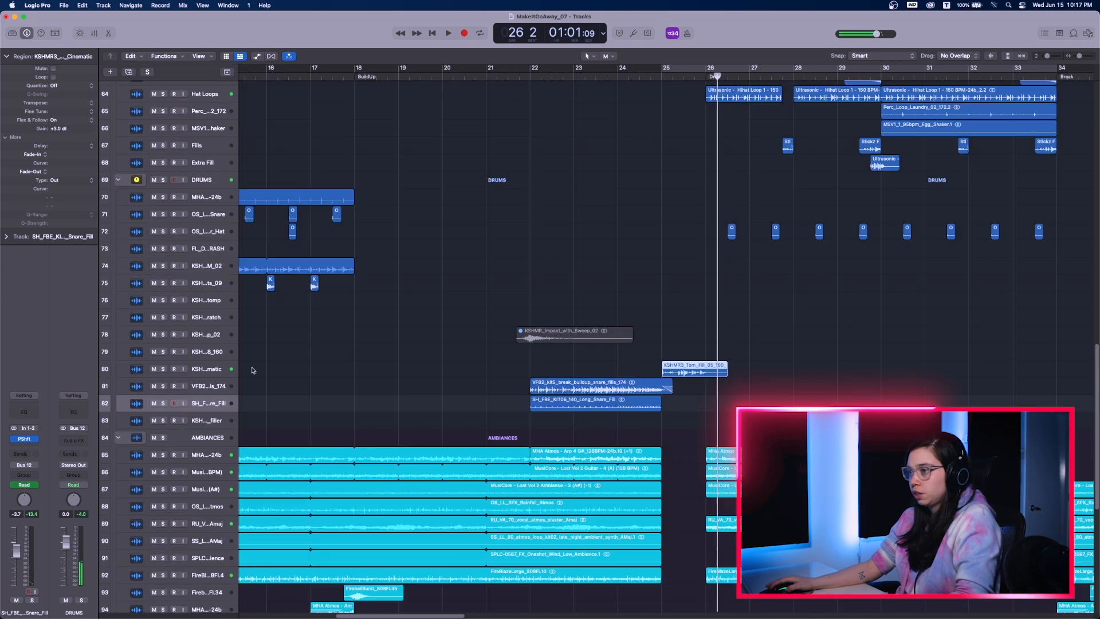
{"action": "left_click", "coordinate": [221, 368]}
{"action": "scroll", "coordinate": [317, 397], "scroll_direction": "up", "scroll_amount": 3}
{"action": "scroll", "coordinate": [318, 398], "scroll_direction": "up", "scroll_amount": 2}
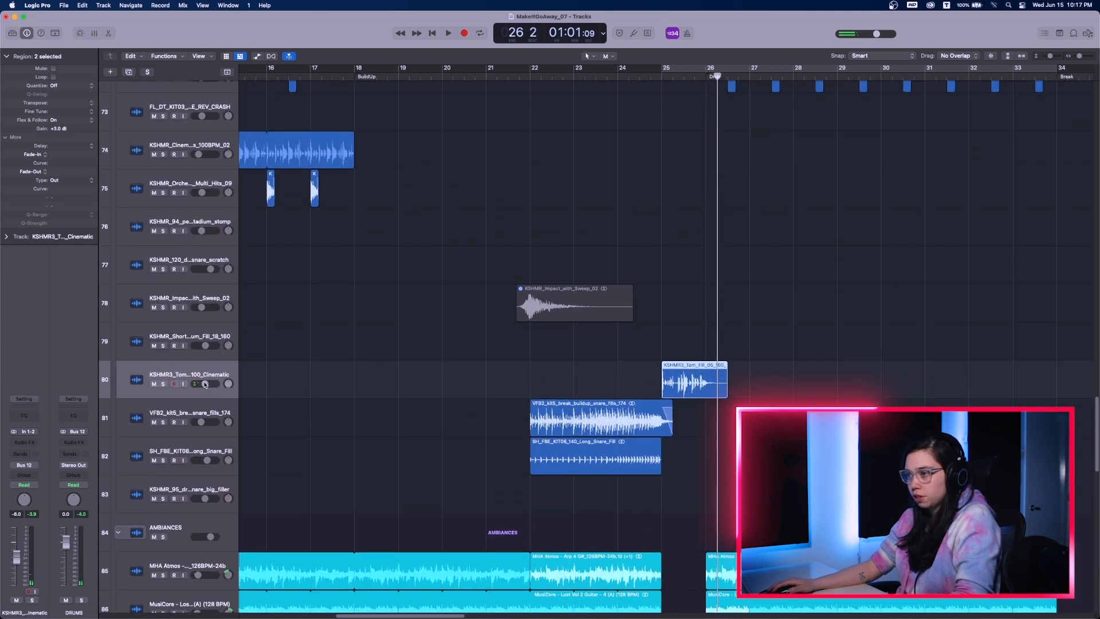
{"action": "left_click_drag", "start_coordinate": [205, 385], "coordinate": [207, 385]}
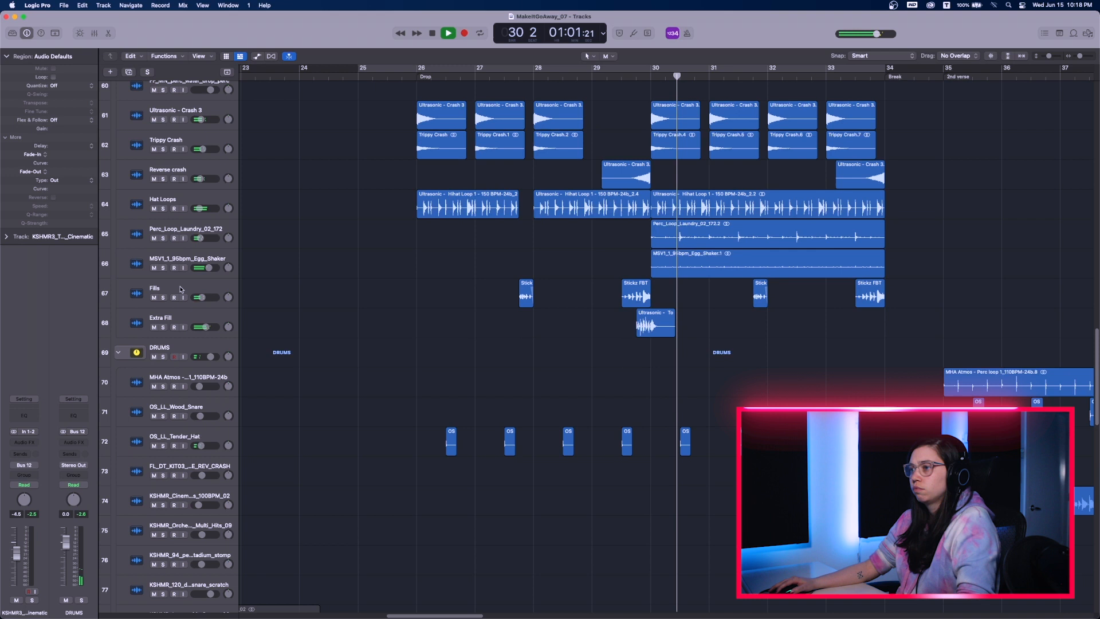
- Raise the Fills track's volume to -3.9 dB and move the playhead back to replay the section
{"action": "left_click", "coordinate": [203, 297]}
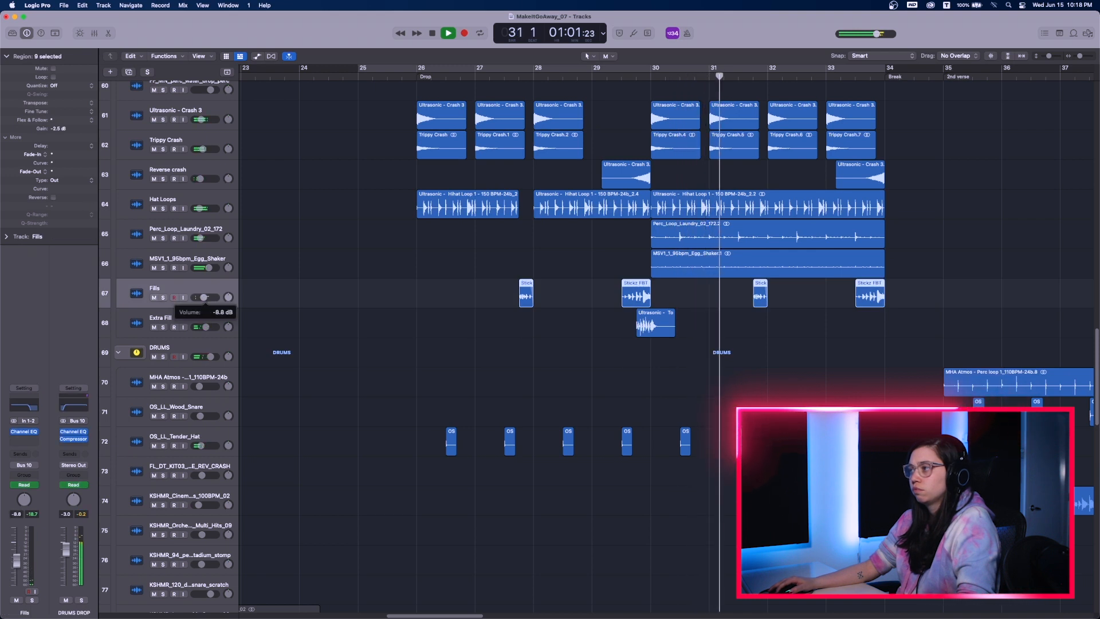
{"action": "left_click_drag", "start_coordinate": [205, 298], "coordinate": [209, 299]}
{"action": "left_click", "coordinate": [474, 77]}
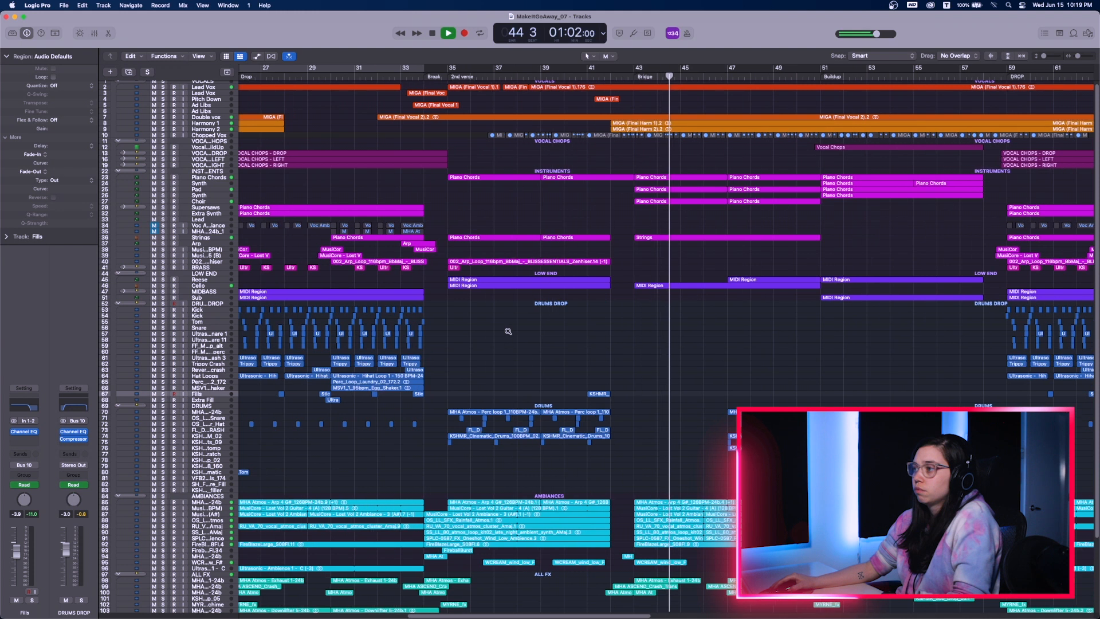
- Automate the AMBIANCES volume to fade along a curve from +0.0 dB at bar 67 to -45.7 dB at bar 71
{"action": "scroll", "coordinate": [508, 331], "scroll_direction": "left", "scroll_amount": 3}
{"action": "scroll", "coordinate": [506, 294], "scroll_direction": "right", "scroll_amount": 6}
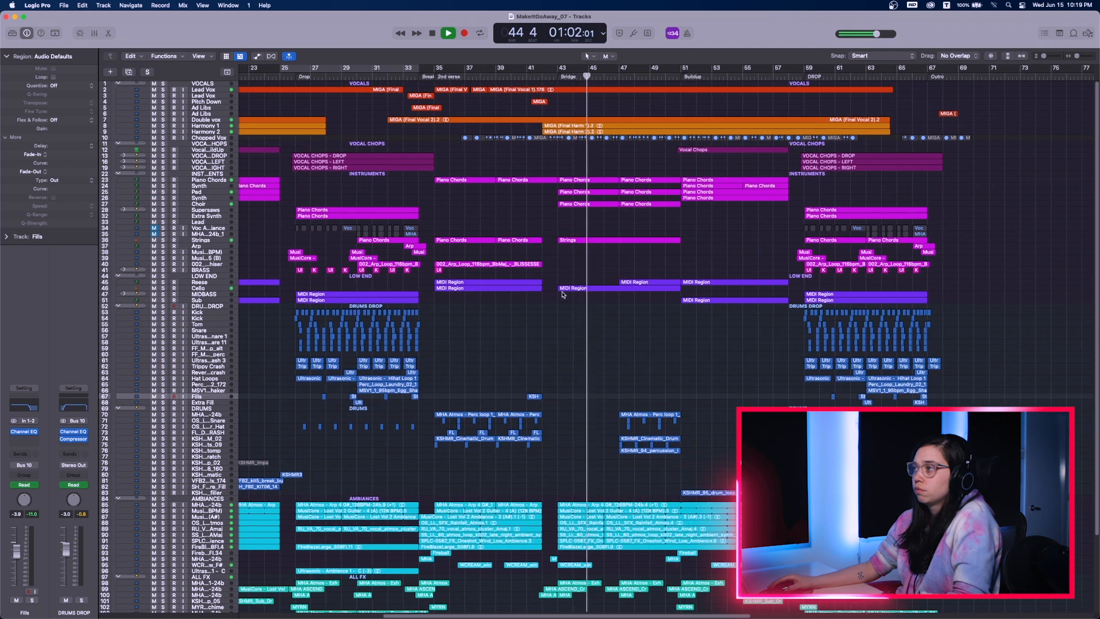
{"action": "scroll", "coordinate": [506, 294], "scroll_direction": "right", "scroll_amount": 1}
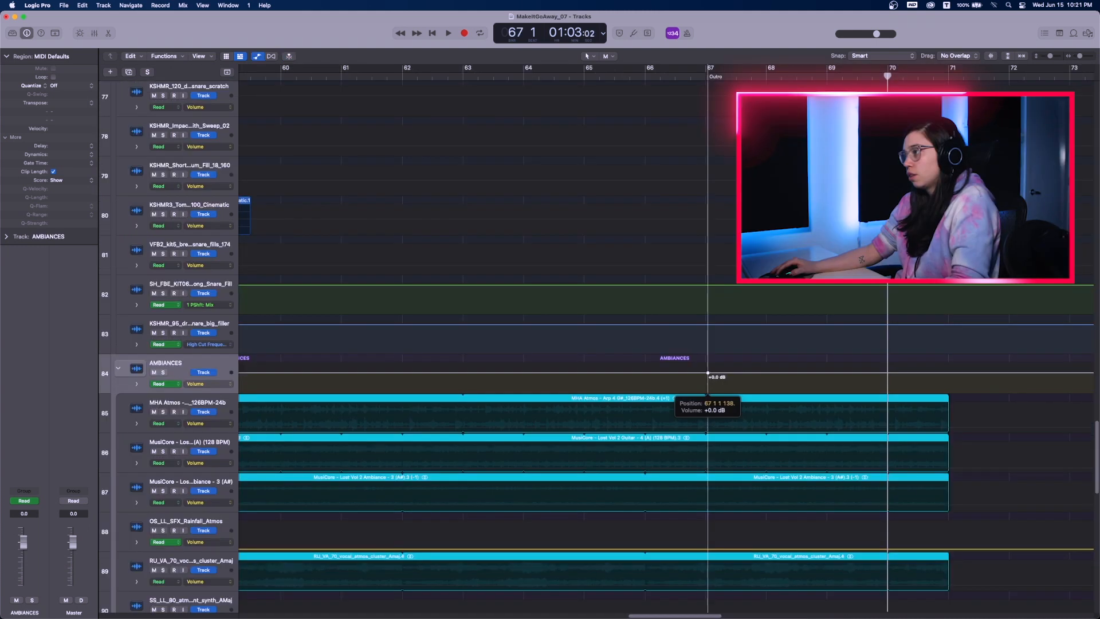
{"action": "left_click_drag", "start_coordinate": [948, 376], "coordinate": [949, 392]}
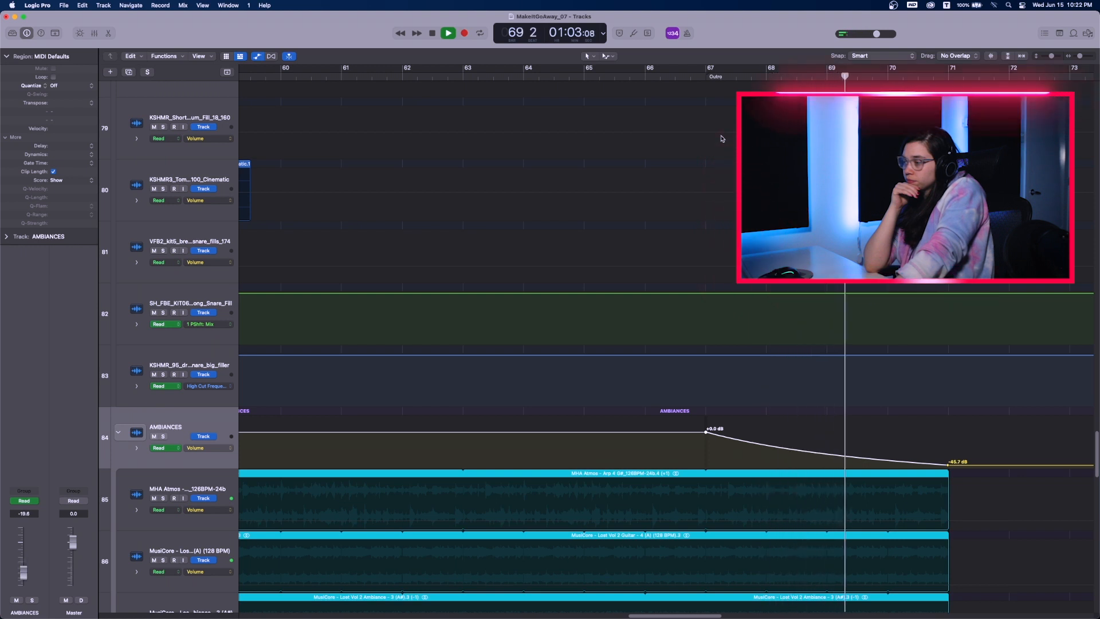
{"action": "key", "text": "space"}
- Review the Piano Chords, Synth, Pad and Choir tracks and their channel strips, ending at the Choir regions in the bridge
{"action": "key", "text": "super+Up"}
{"action": "key", "text": "super+Up"}
{"action": "key", "text": "super+Up"}
{"action": "key", "text": "super+Up"}
{"action": "key", "text": "super+Up"}
{"action": "key", "text": "super+Up"}
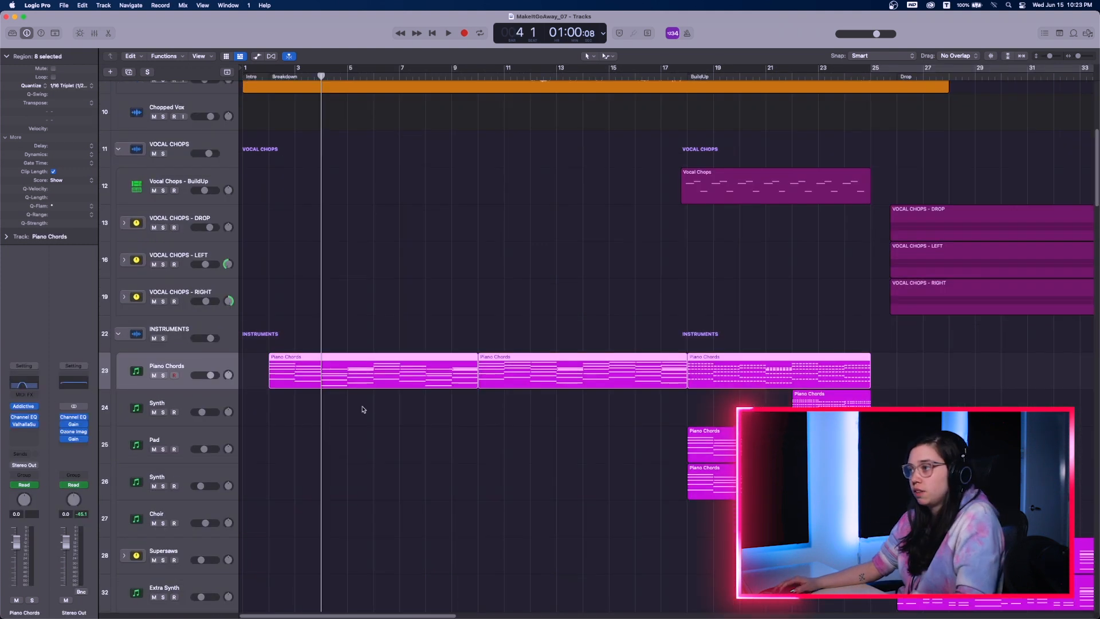
{"action": "scroll", "coordinate": [367, 412], "scroll_direction": "down", "scroll_amount": 2}
{"action": "left_click", "coordinate": [180, 408]}
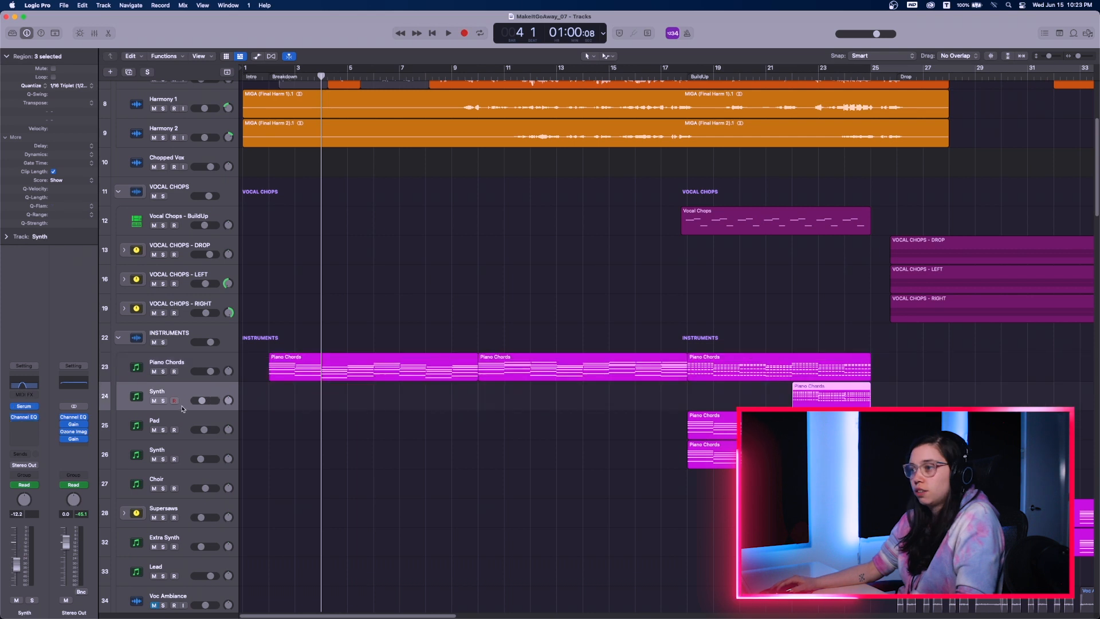
{"action": "left_click", "coordinate": [183, 425]}
{"action": "left_click", "coordinate": [183, 456]}
{"action": "scroll", "coordinate": [258, 447], "scroll_direction": "down", "scroll_amount": 4}
{"action": "left_click", "coordinate": [179, 379]}
{"action": "scroll", "coordinate": [351, 411], "scroll_direction": "down", "scroll_amount": 5}
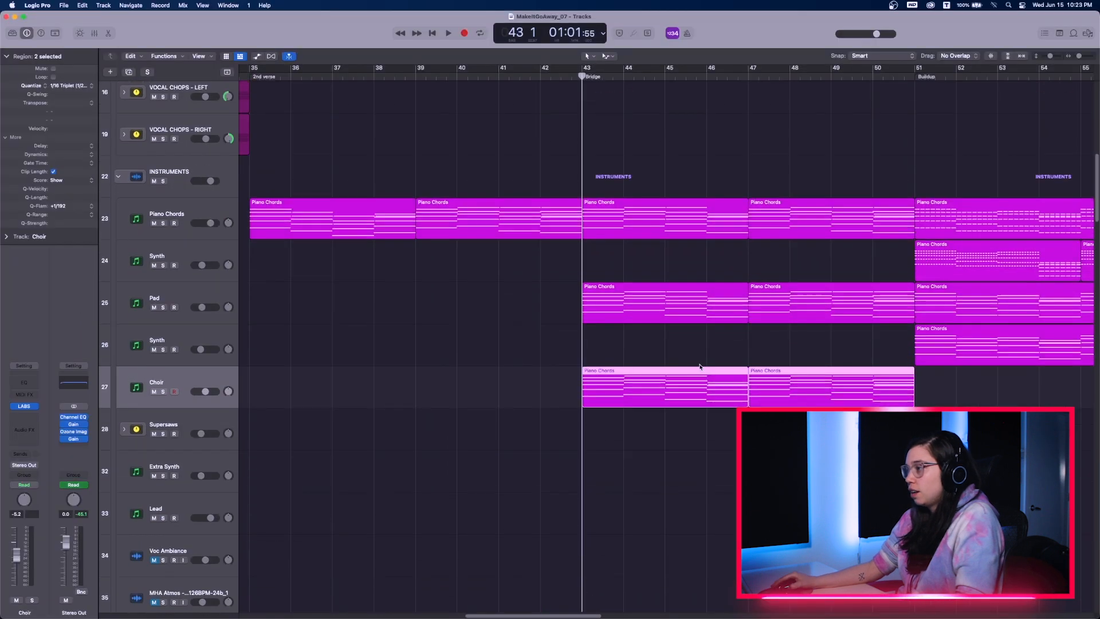
{"action": "scroll", "coordinate": [734, 381], "scroll_direction": "down", "scroll_amount": 6}
{"action": "scroll", "coordinate": [734, 380], "scroll_direction": "right", "scroll_amount": 10}
{"action": "scroll", "coordinate": [641, 292], "scroll_direction": "up", "scroll_amount": 3}
{"action": "scroll", "coordinate": [642, 292], "scroll_direction": "left", "scroll_amount": 2}
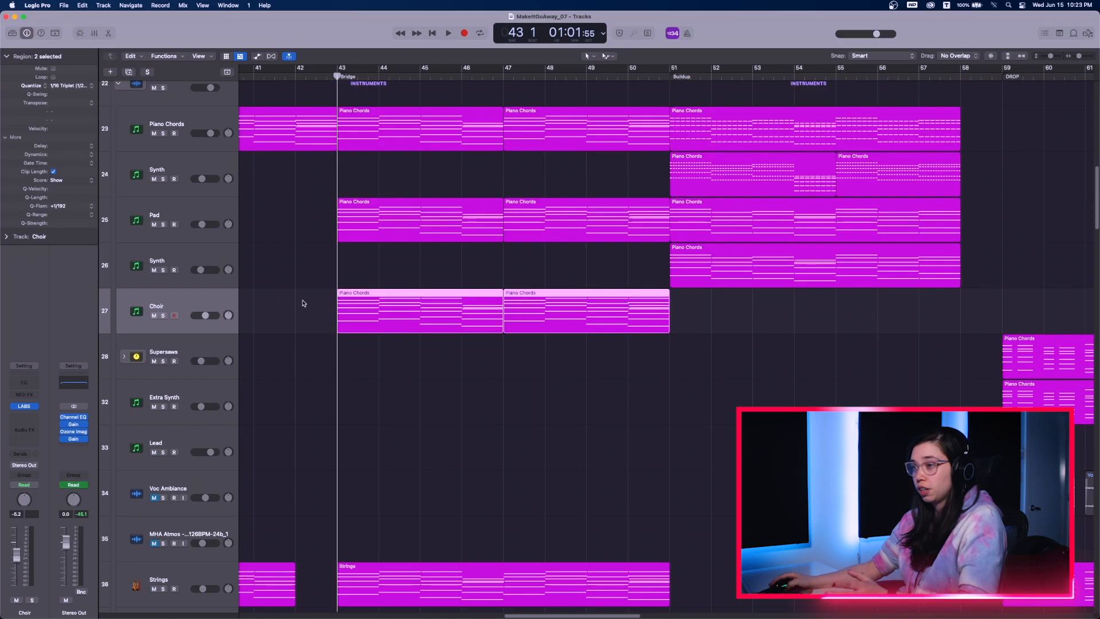
- Solo the Choir and shape its Channel EQ with a 248 Hz low cut and a +2.7 dB boost at 2060 Hz, comparing with it bypassed
{"action": "left_click", "coordinate": [163, 315]}
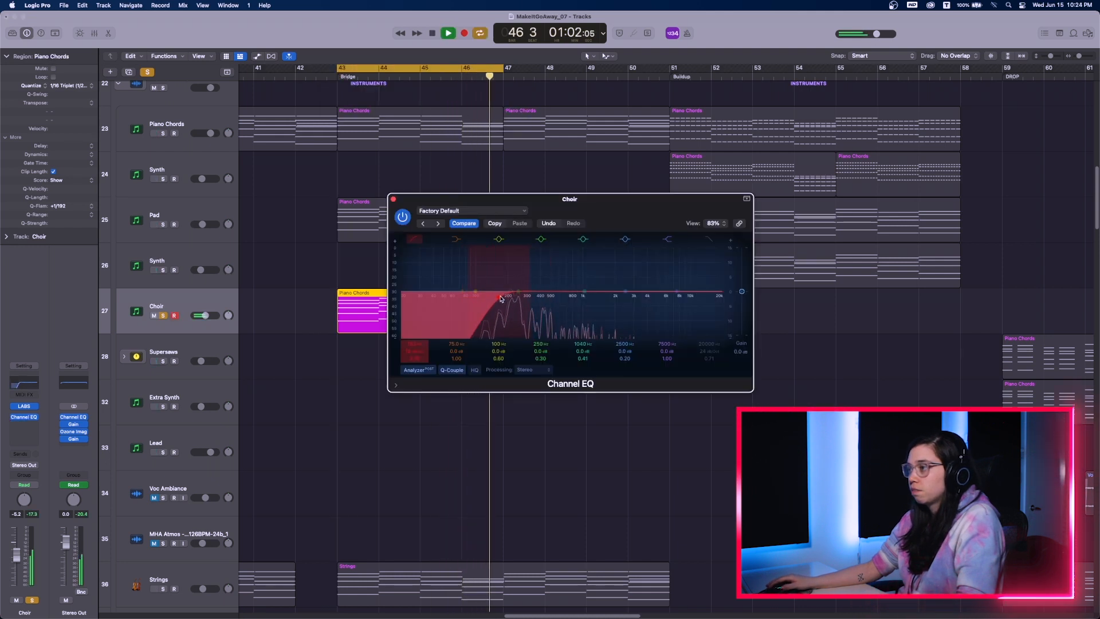
{"action": "left_click_drag", "start_coordinate": [495, 297], "coordinate": [615, 283]}
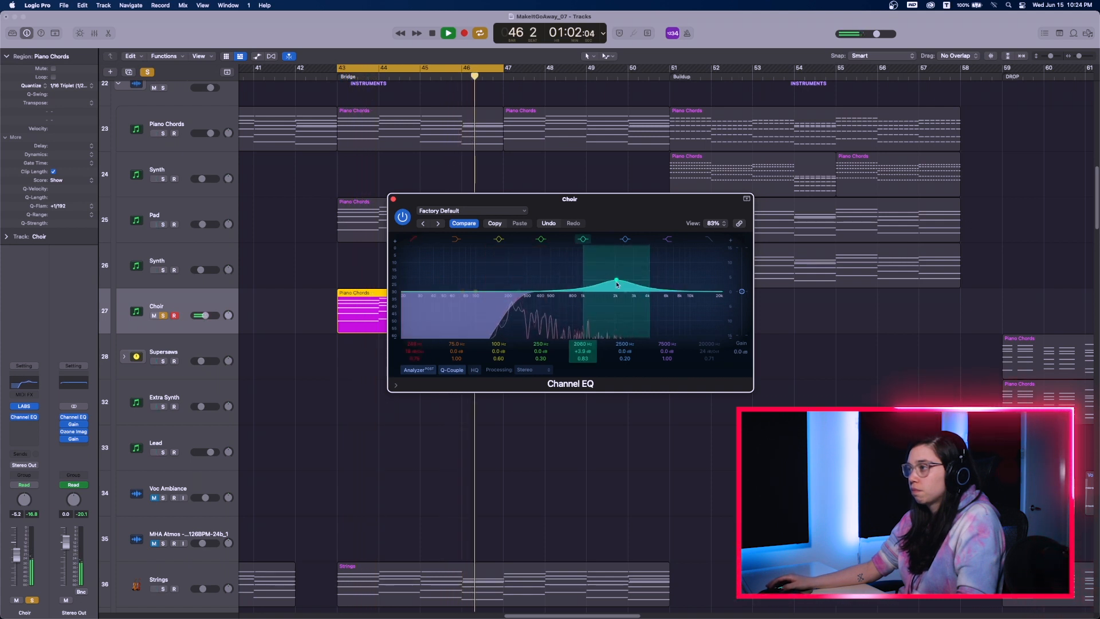
{"action": "left_click", "coordinate": [402, 217]}
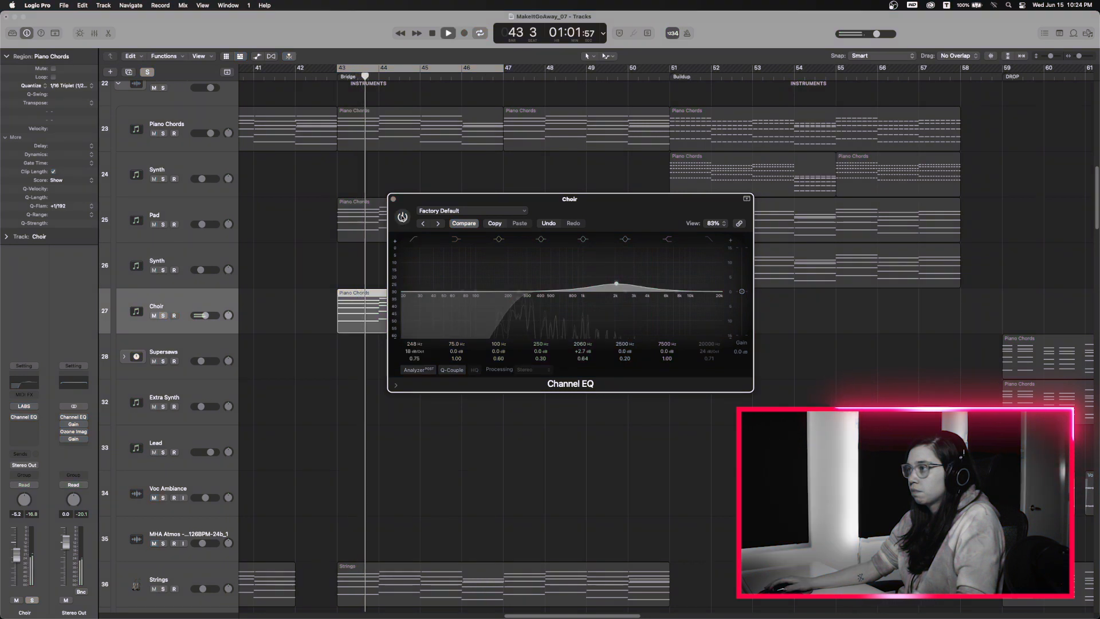
- Compare the Choir's sound with its Channel EQ bypassed and enabled, leave the EQ on and close its window
{"action": "left_click", "coordinate": [403, 216]}
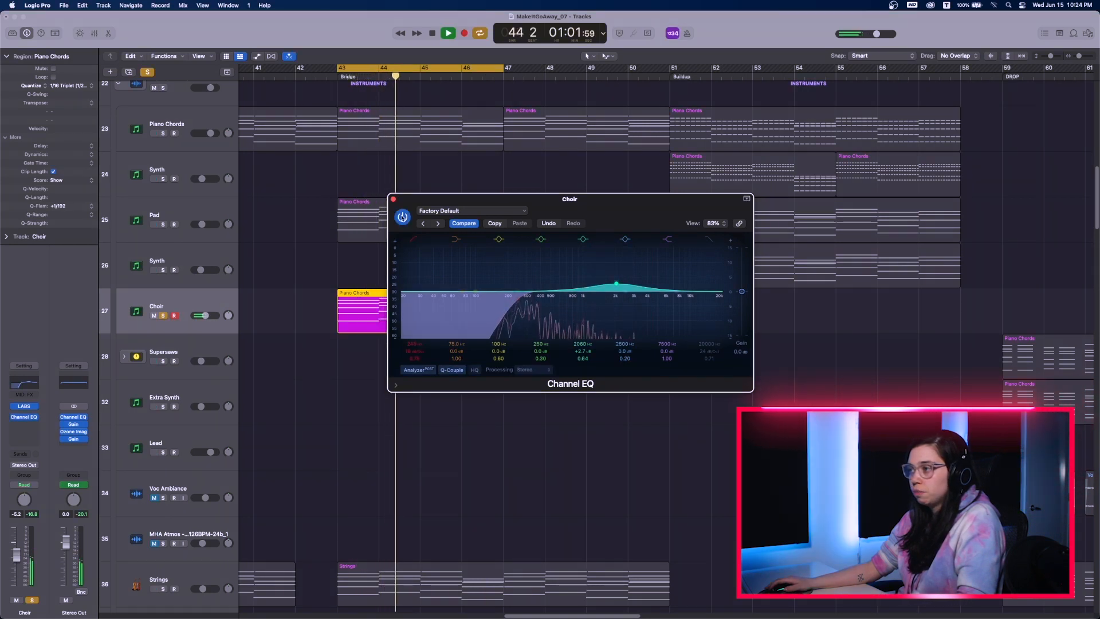
{"action": "left_click", "coordinate": [402, 217]}
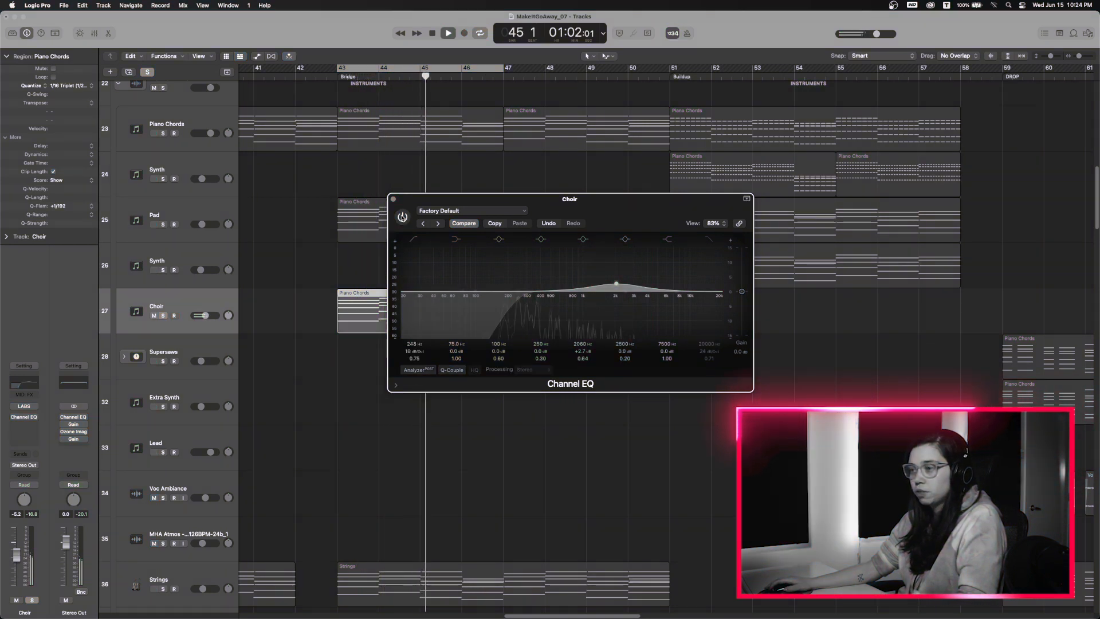
{"action": "left_click", "coordinate": [402, 217]}
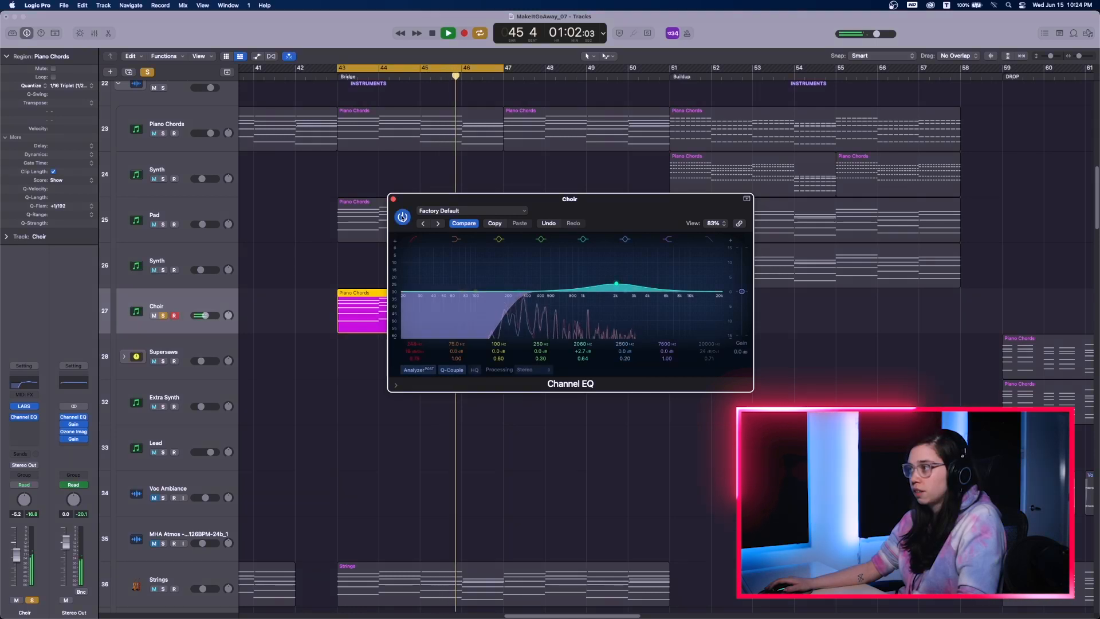
{"action": "left_click", "coordinate": [393, 199]}
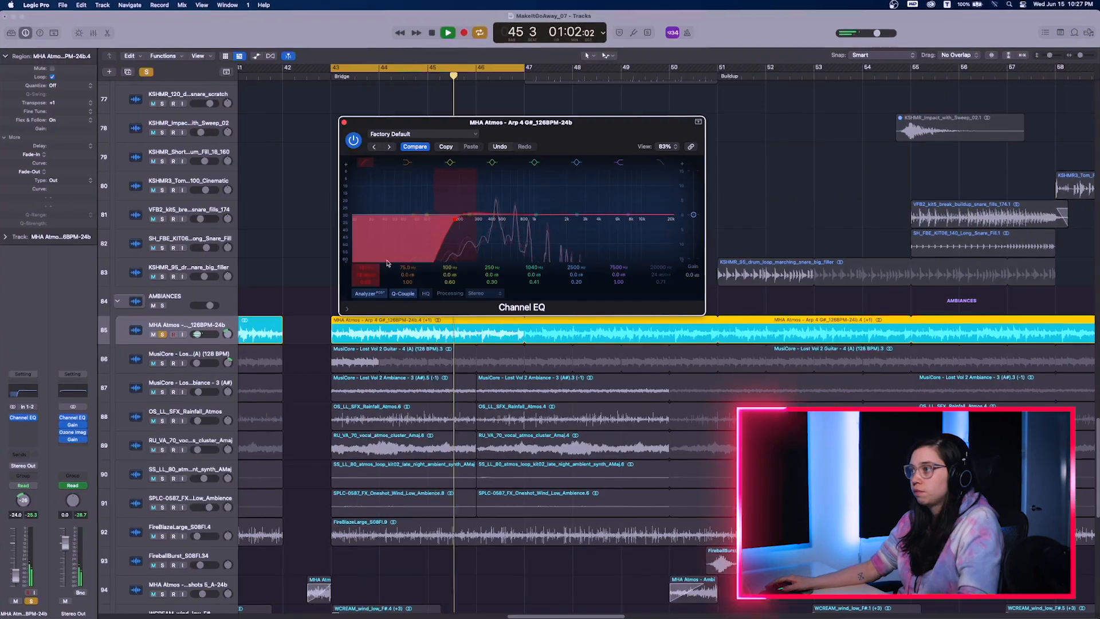
- Hide the Channel EQ of the MHA Atmos Arp ambiance and audition the soloed vocal atmos cluster in the bridge
{"action": "key", "text": "v"}
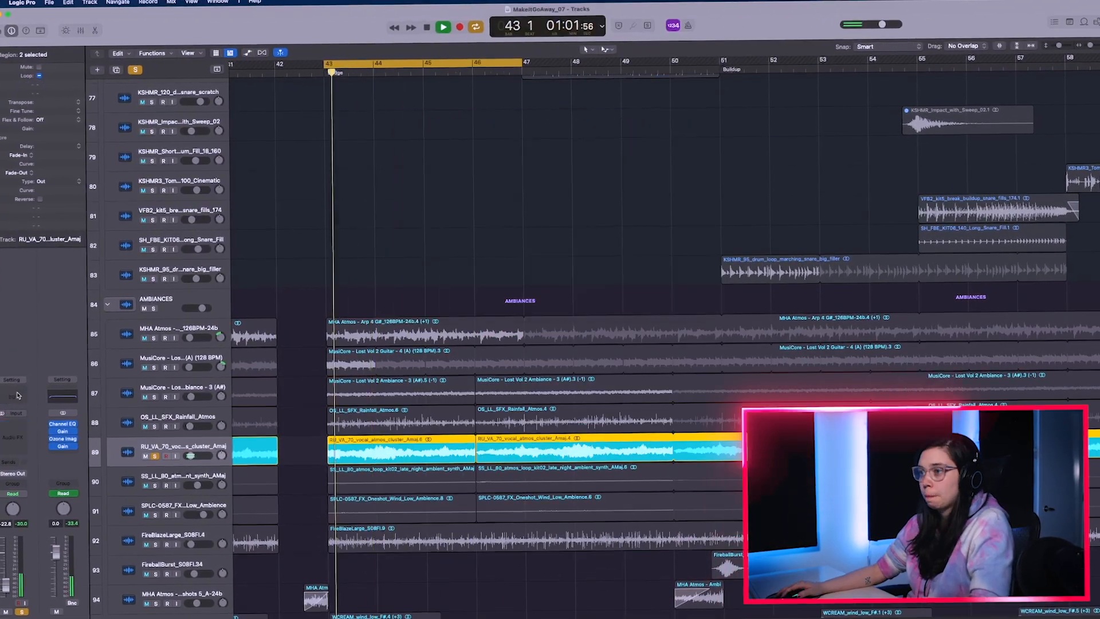
{"action": "key", "text": "v"}
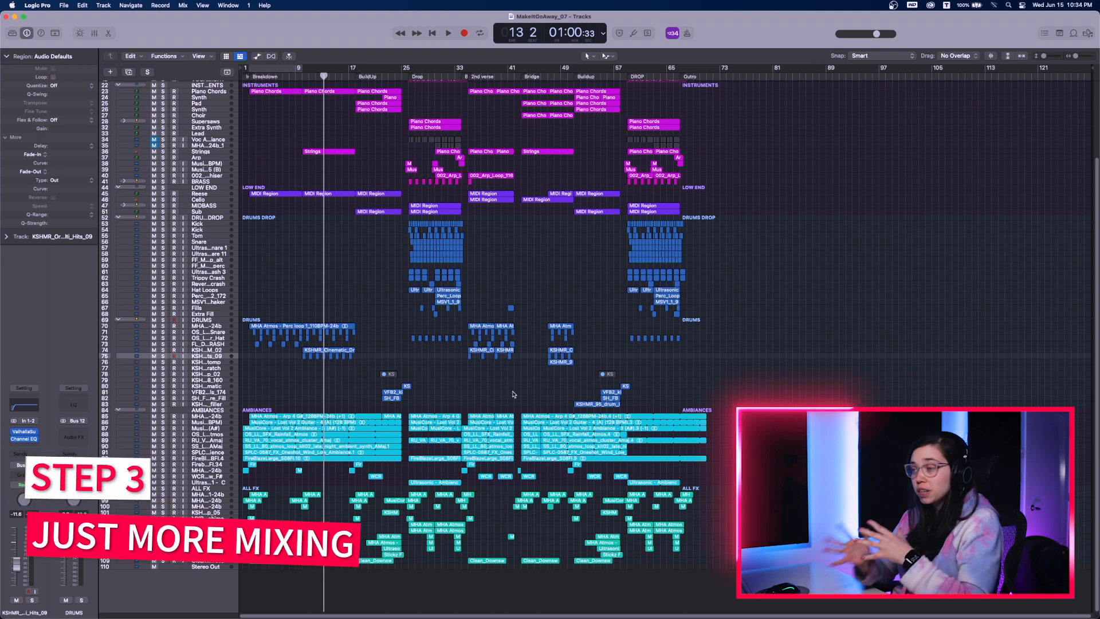
- Go to the breakdown and raise the high-cut frequency in the Piano Chords' Channel EQ during playback
{"action": "scroll", "coordinate": [308, 171], "scroll_direction": "up", "scroll_amount": 3}
{"action": "scroll", "coordinate": [307, 168], "scroll_direction": "up", "scroll_amount": 9}
{"action": "scroll", "coordinate": [294, 207], "scroll_direction": "right", "scroll_amount": 5}
{"action": "scroll", "coordinate": [294, 207], "scroll_direction": "down", "scroll_amount": 5}
{"action": "scroll", "coordinate": [310, 206], "scroll_direction": "right", "scroll_amount": 6}
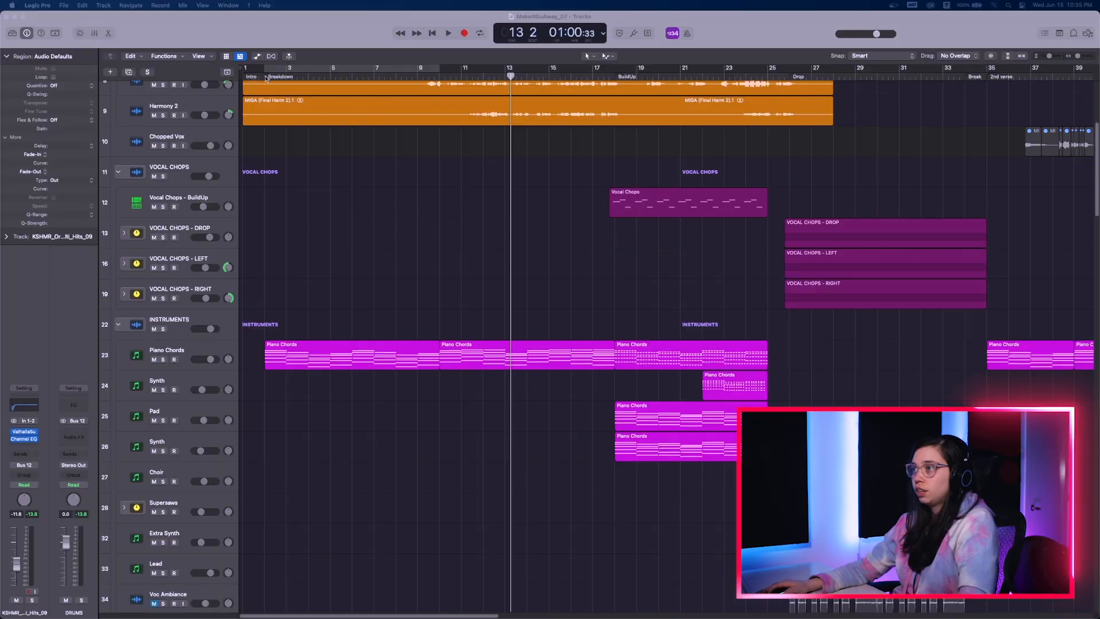
{"action": "left_click", "coordinate": [267, 69]}
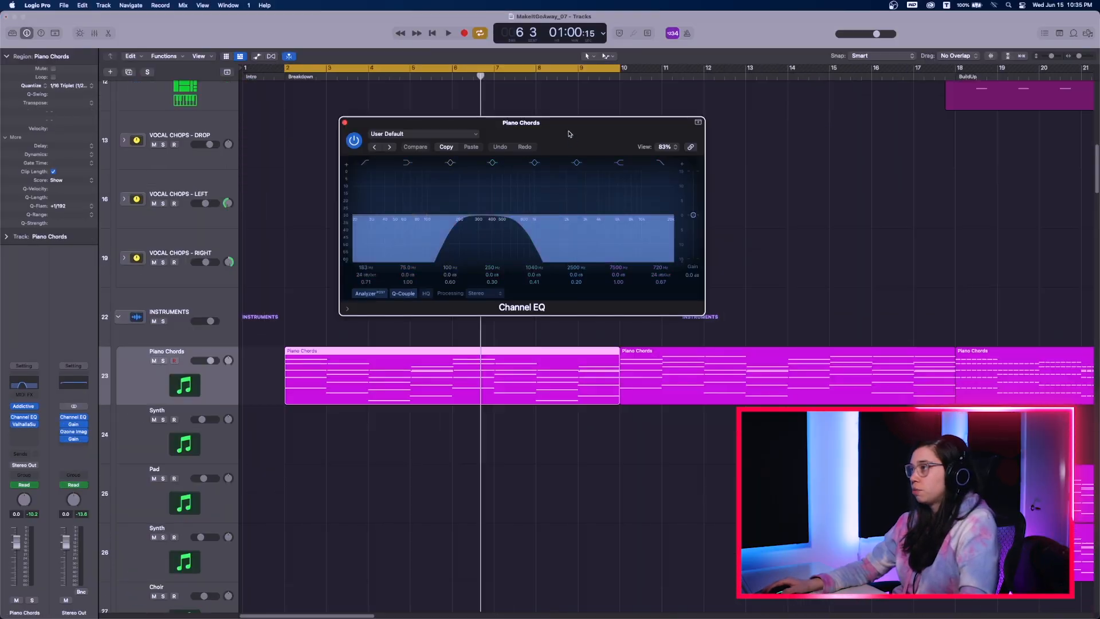
{"action": "left_click_drag", "start_coordinate": [570, 133], "coordinate": [762, 140]}
{"action": "key", "text": "space"}
{"action": "left_click_drag", "start_coordinate": [722, 230], "coordinate": [746, 232]}
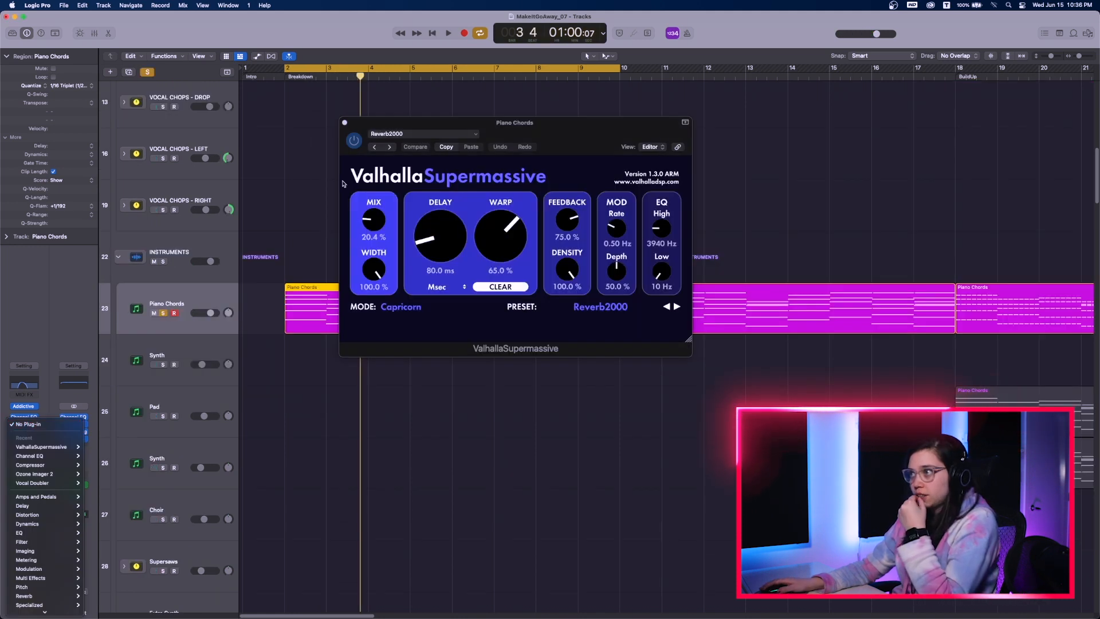
- Close the Piano Chords' ValhallaSupermassive window and insert an Overdrive between the Channel EQ and the reverb
{"action": "left_click", "coordinate": [345, 123]}
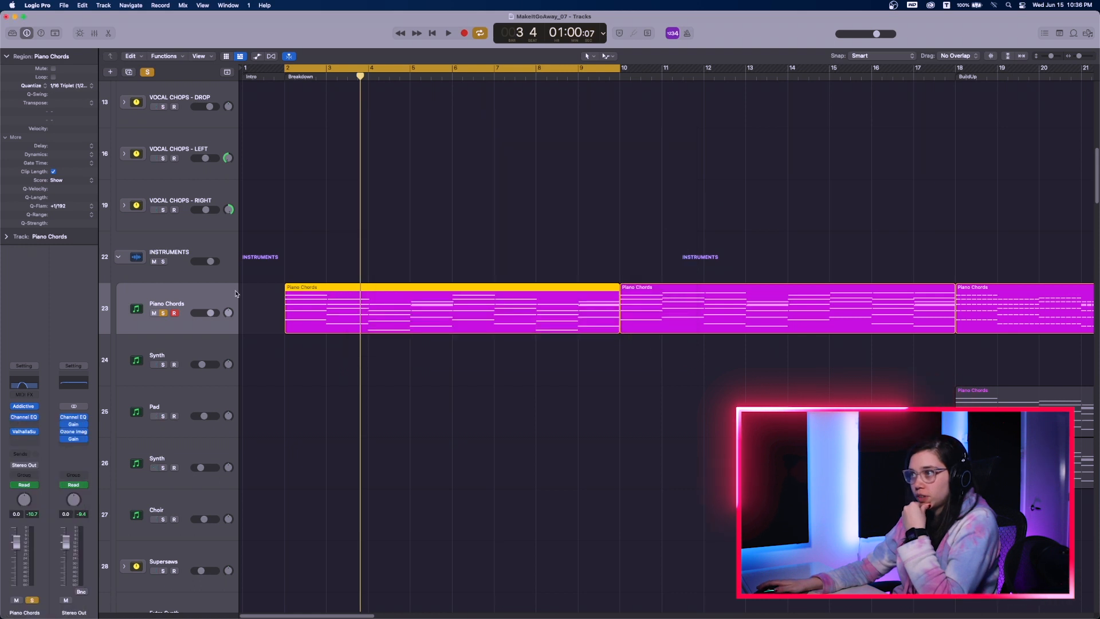
{"action": "left_click", "coordinate": [32, 430]}
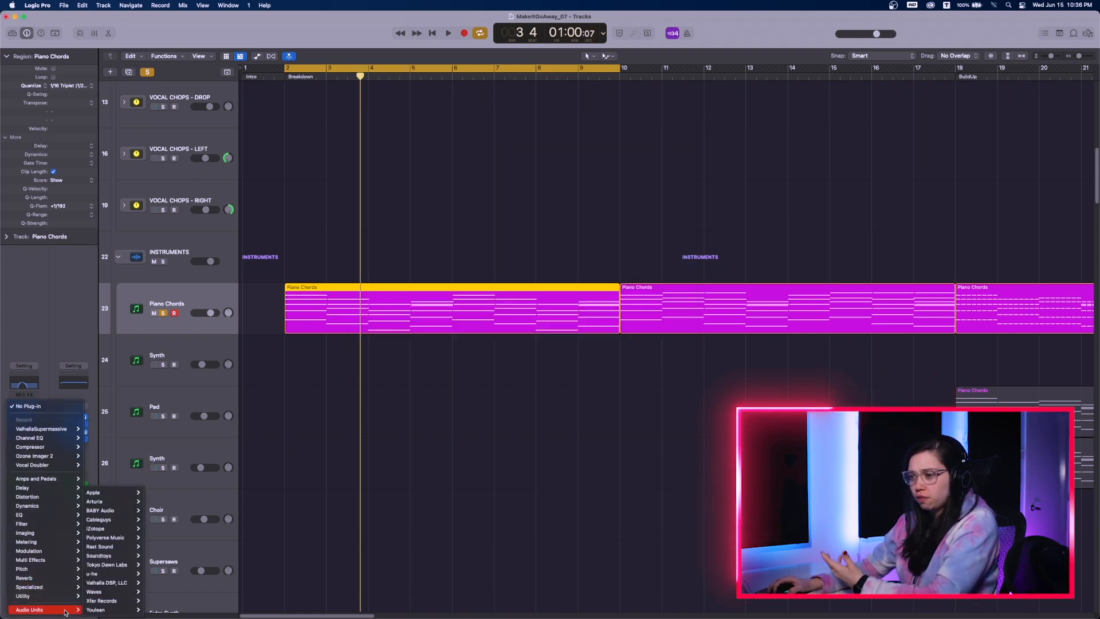
{"action": "mouse_move", "coordinate": [62, 610]}
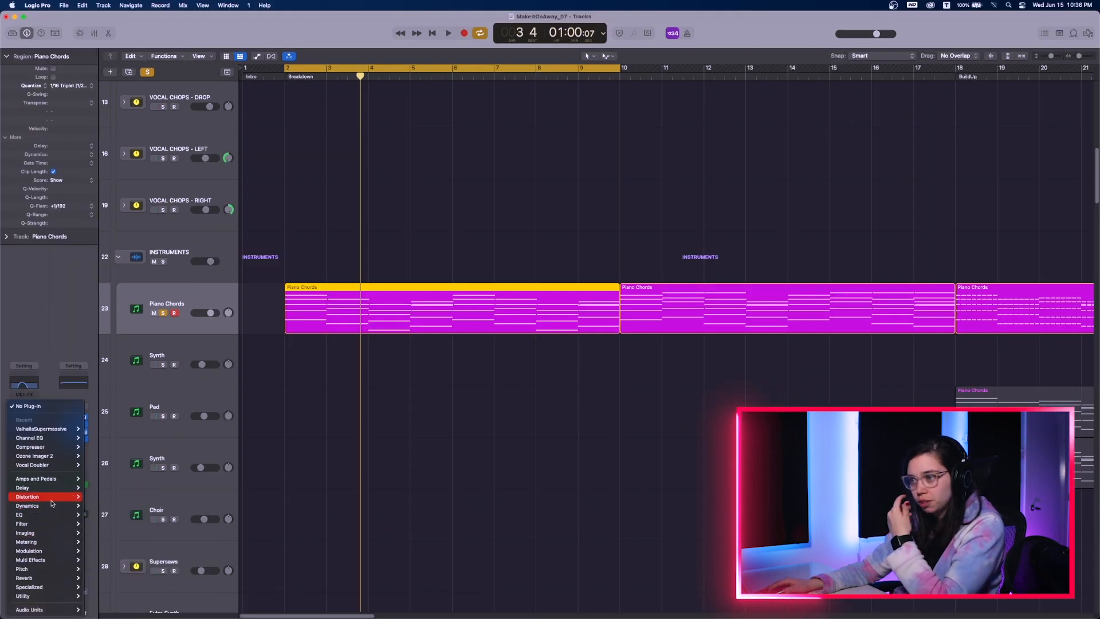
{"action": "mouse_move", "coordinate": [51, 501]}
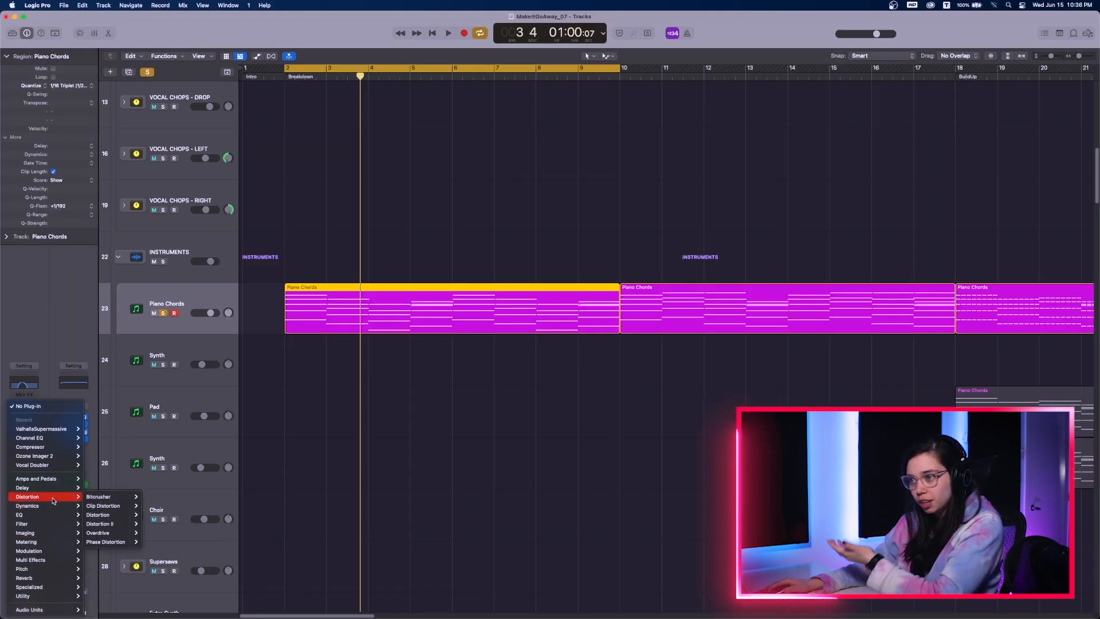
{"action": "left_click", "coordinate": [151, 532]}
{"action": "key", "text": "space"}
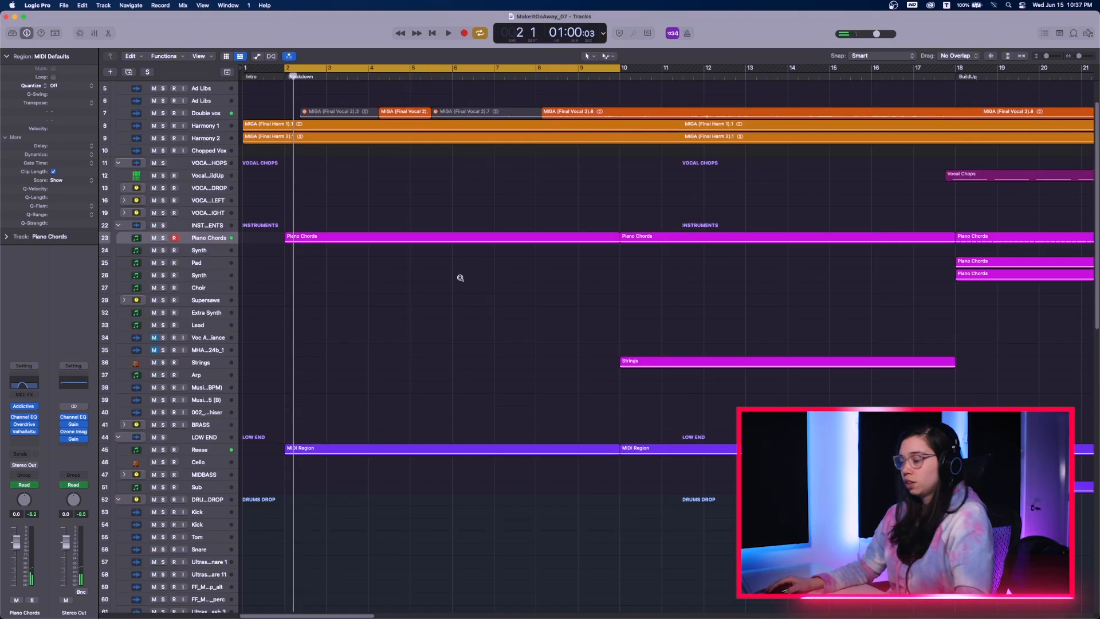
- Set the cycle range over the second drop, from bar 59 to bar 67
{"action": "scroll", "coordinate": [458, 275], "scroll_direction": "down", "scroll_amount": 5}
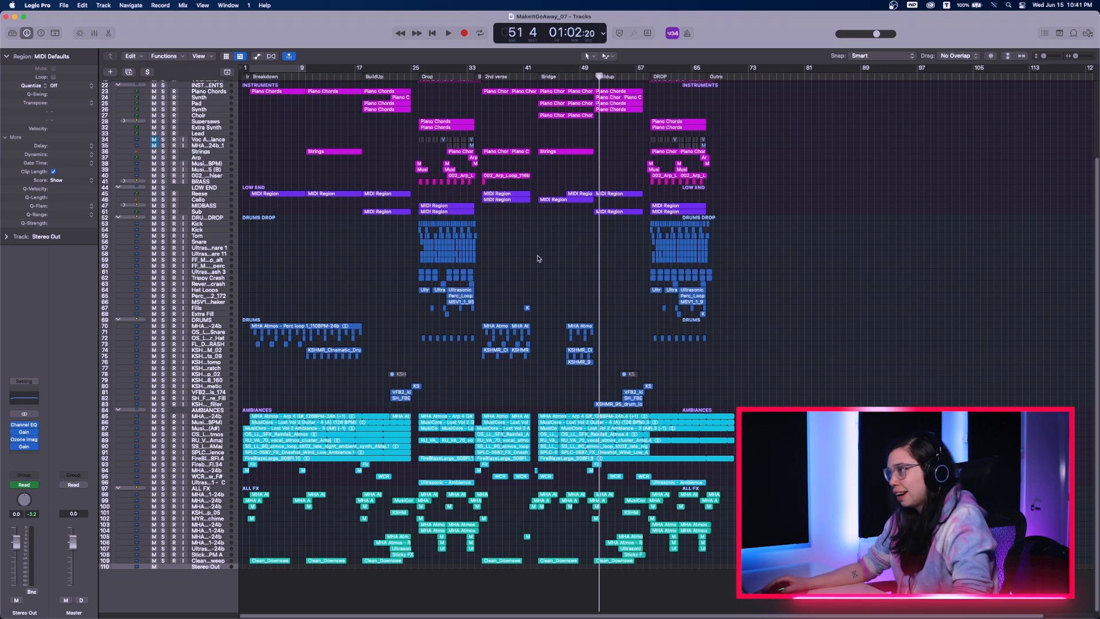
{"action": "scroll", "coordinate": [492, 230], "scroll_direction": "up", "scroll_amount": 5}
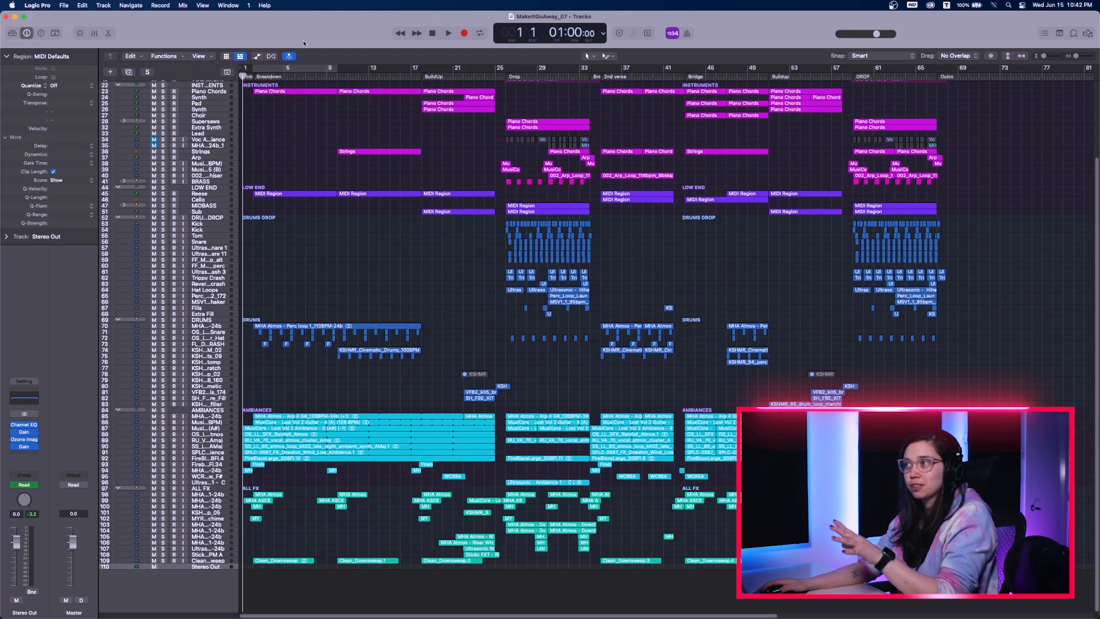
{"action": "key", "text": "super+Down"}
{"action": "key", "text": "super+Down"}
{"action": "key", "text": "super+Down"}
{"action": "key", "text": "super+Down"}
{"action": "key", "text": "super+Down"}
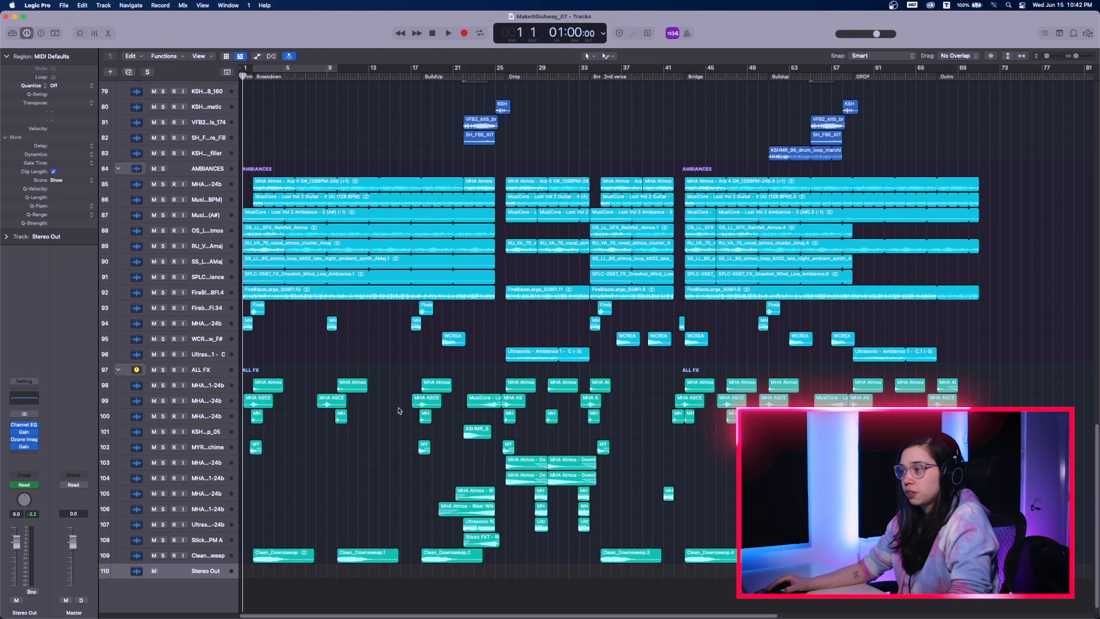
{"action": "scroll", "coordinate": [827, 133], "scroll_direction": "right", "scroll_amount": 10}
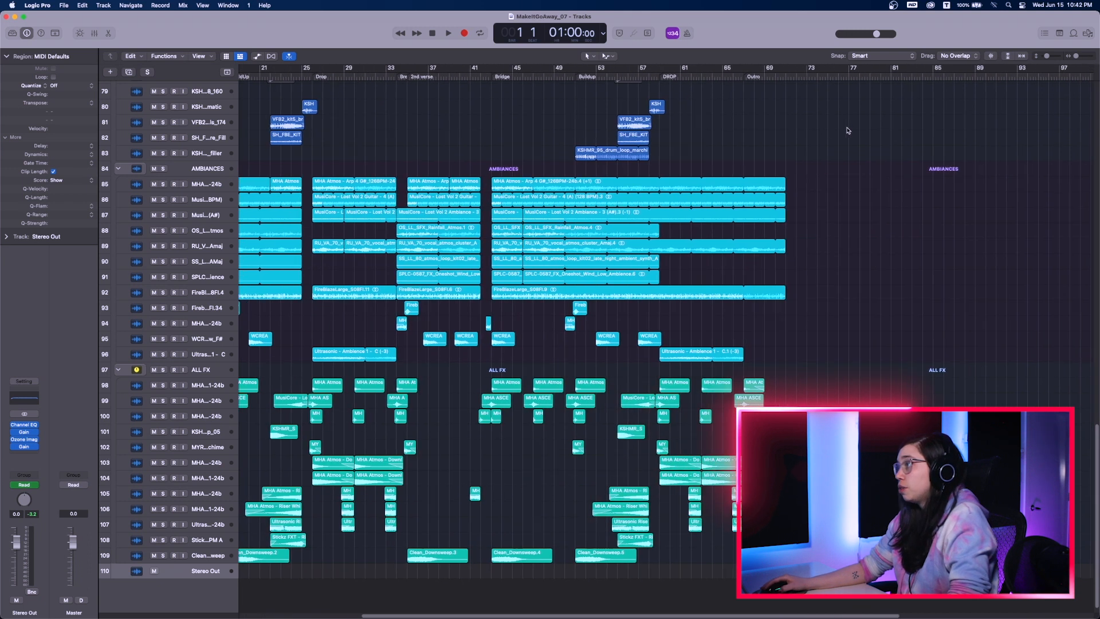
{"action": "left_click_drag", "start_coordinate": [573, 73], "coordinate": [653, 73]}
{"action": "key", "text": "super+Right"}
{"action": "key", "text": "super+Right"}
{"action": "key", "text": "super+Right"}
{"action": "key", "text": "super+Right"}
{"action": "scroll", "coordinate": [726, 185], "scroll_direction": "right", "scroll_amount": 20}
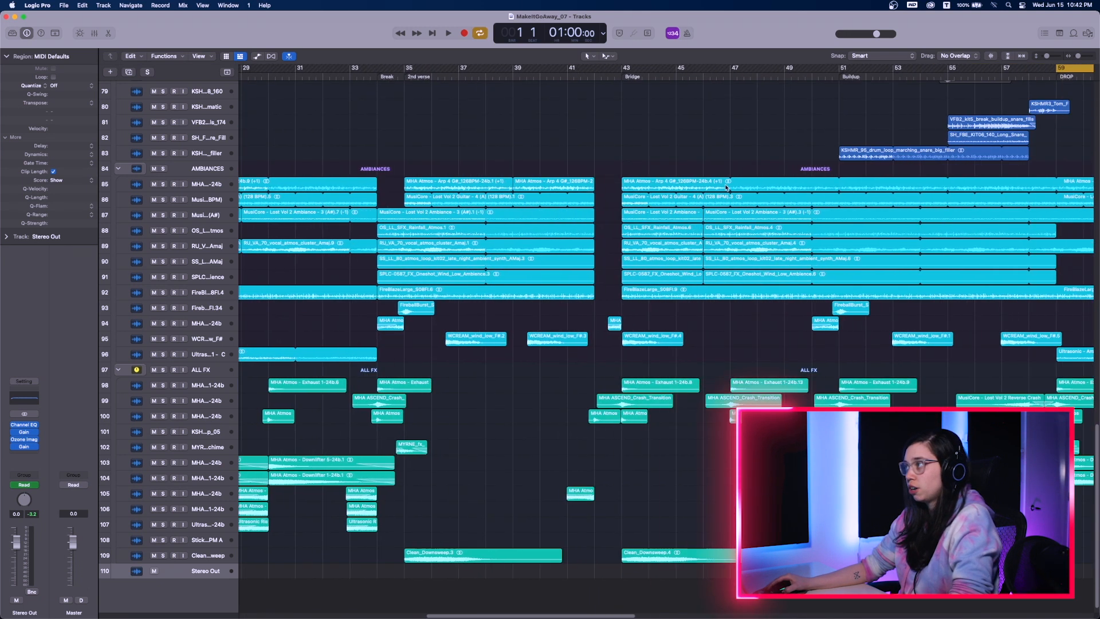
{"action": "scroll", "coordinate": [737, 184], "scroll_direction": "up", "scroll_amount": 2}
{"action": "scroll", "coordinate": [737, 185], "scroll_direction": "left", "scroll_amount": 8}
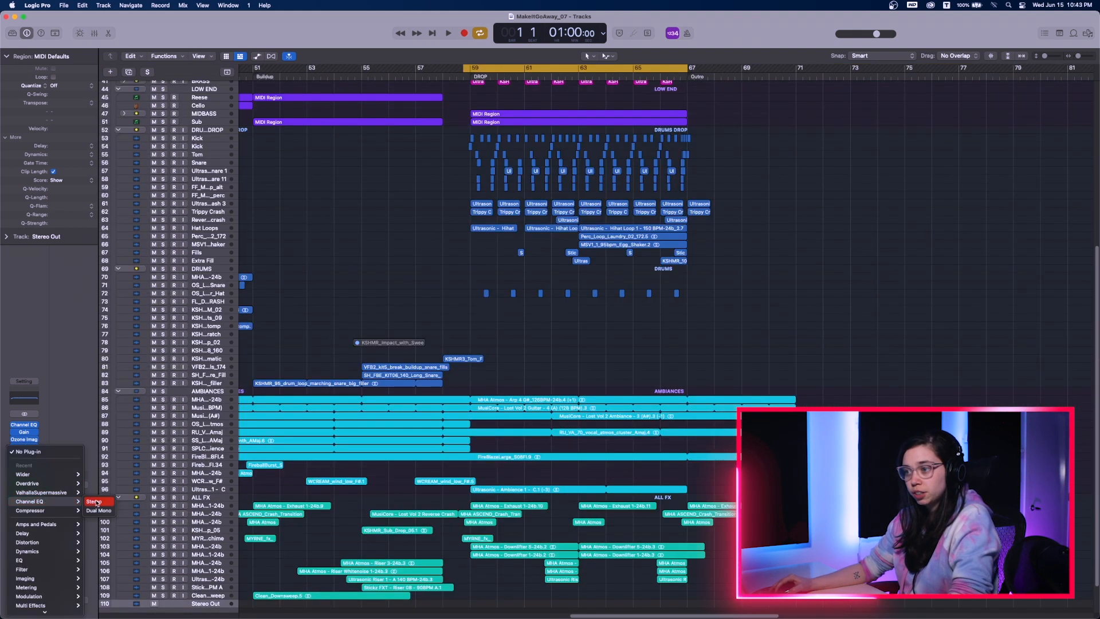
- Add a stereo Channel EQ and a stereo Compressor at the end of the Stereo Out chain and start playback
{"action": "left_click", "coordinate": [93, 502]}
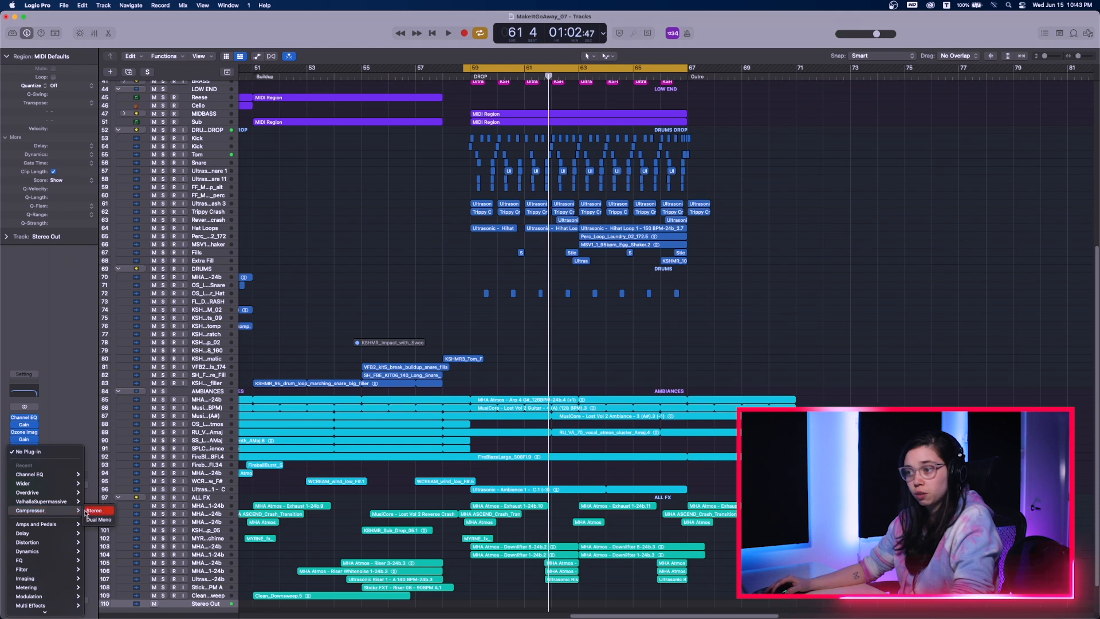
{"action": "left_click", "coordinate": [93, 510]}
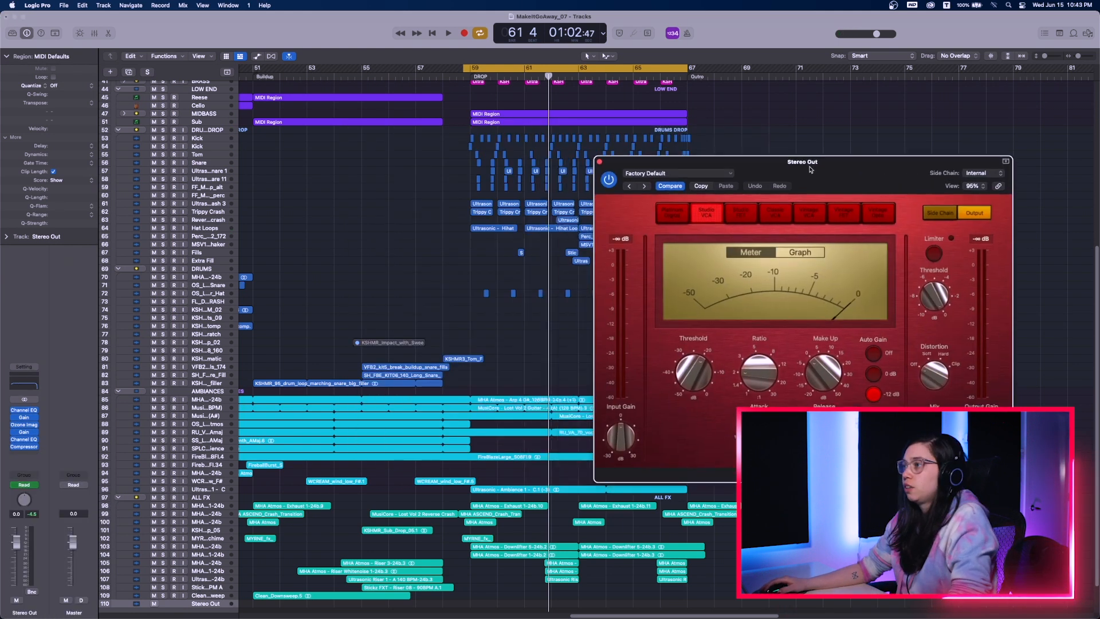
{"action": "left_click_drag", "start_coordinate": [808, 167], "coordinate": [856, 160]}
{"action": "key", "text": "space"}
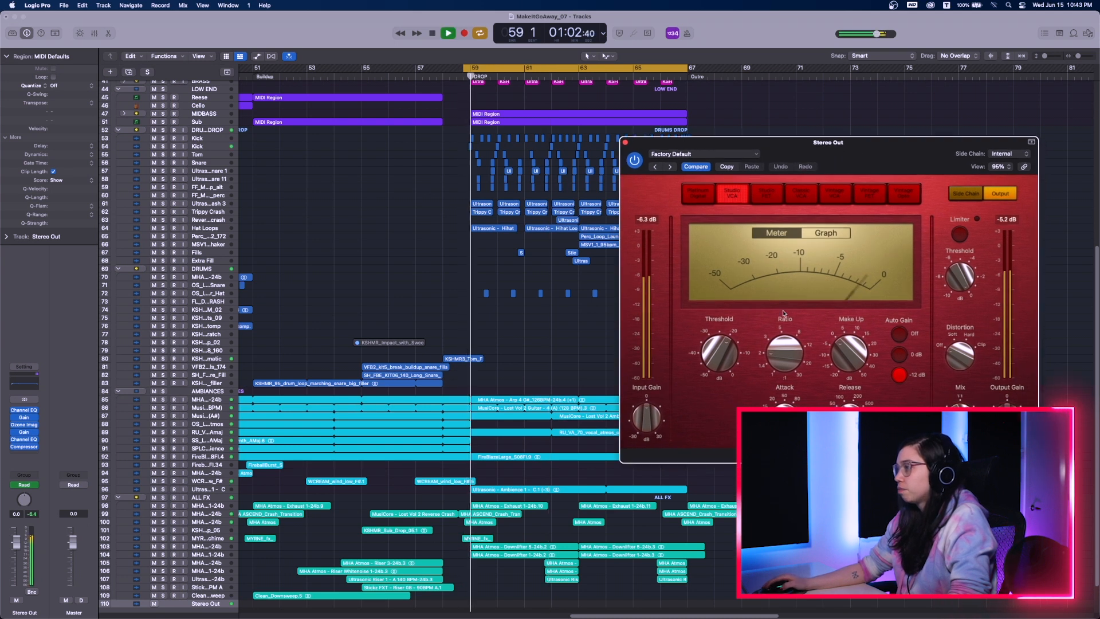
- Adjust the threshold of the Stereo Out Compressor and set its ratio to 3.1:1 while the drop plays
{"action": "scroll", "coordinate": [722, 359], "scroll_direction": "down", "scroll_amount": 3}
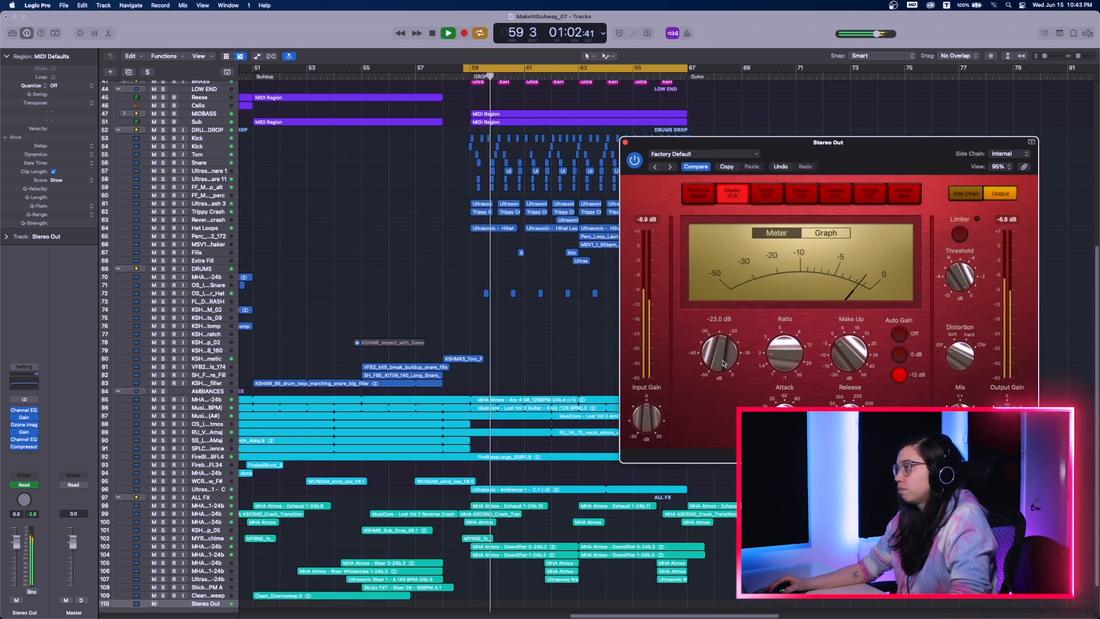
{"action": "left_click_drag", "start_coordinate": [722, 364], "coordinate": [722, 360]}
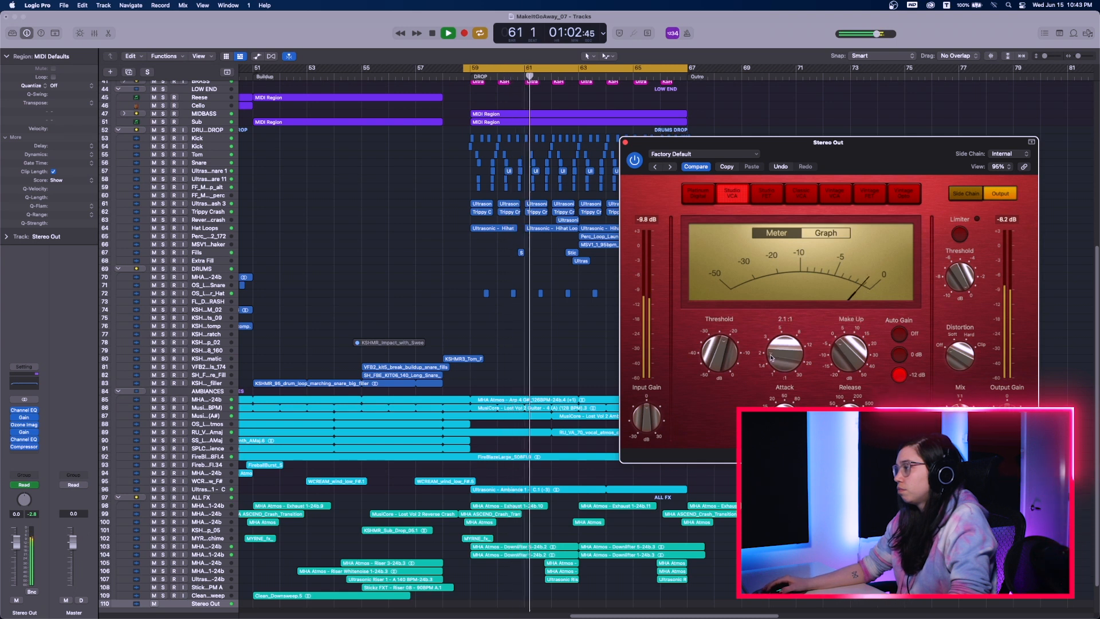
{"action": "left_click_drag", "start_coordinate": [770, 351], "coordinate": [769, 344]}
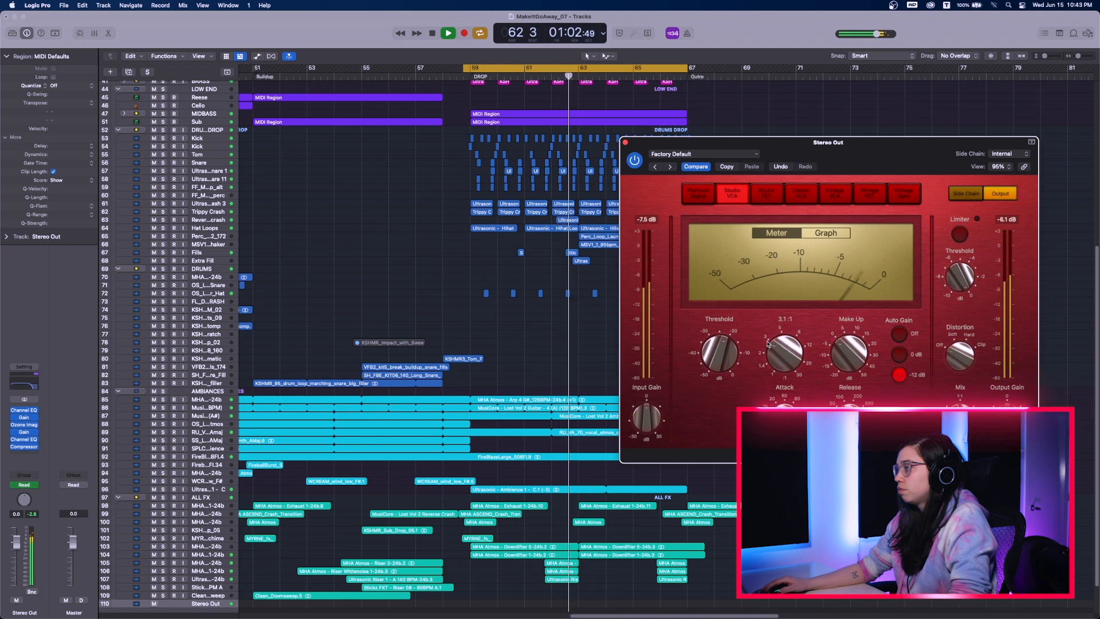
{"action": "left_click_drag", "start_coordinate": [862, 149], "coordinate": [860, 138]}
{"action": "key", "text": "space"}
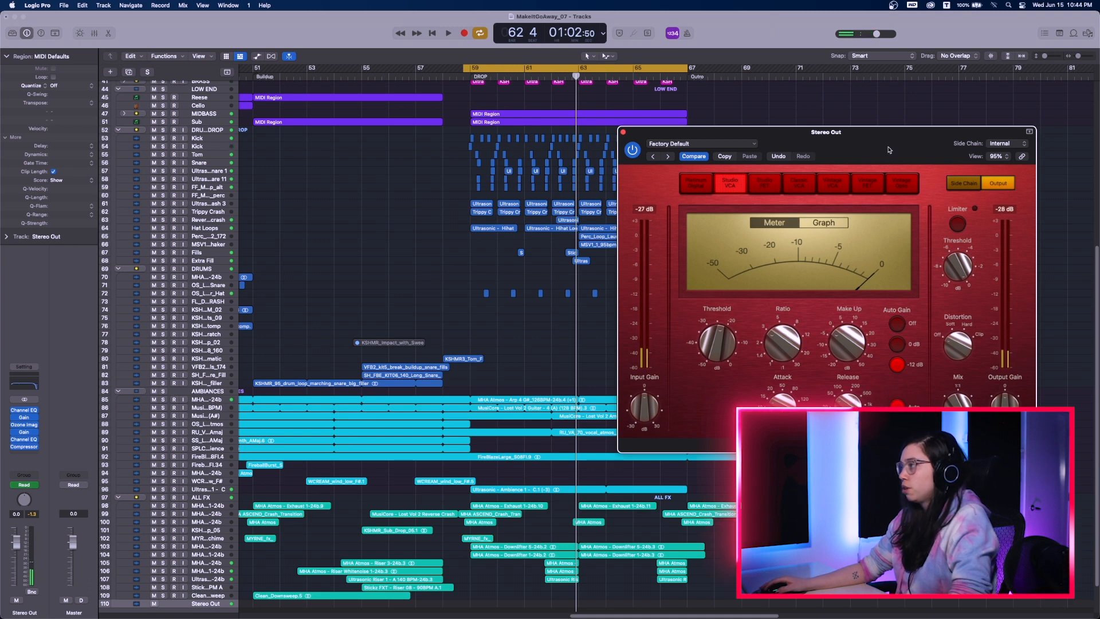
- Insert a second Channel EQ after the Stereo Out Compressor, sweep a boosted band and turn it into a slight cut around 200 Hz
{"action": "left_click", "coordinate": [24, 446]}
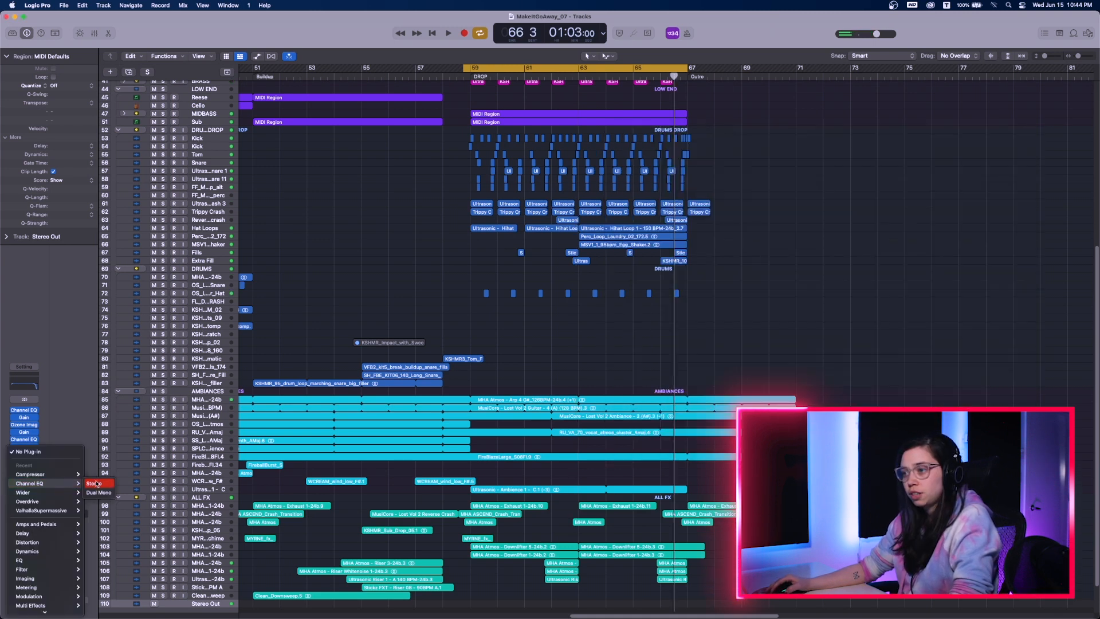
{"action": "left_click", "coordinate": [96, 483]}
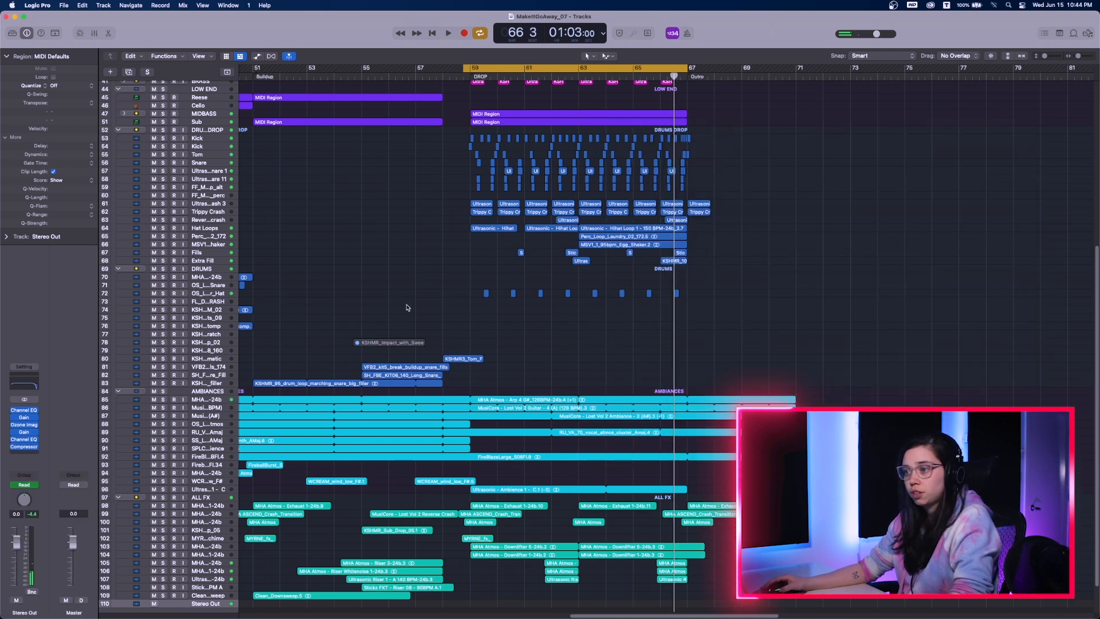
{"action": "left_click_drag", "start_coordinate": [551, 135], "coordinate": [730, 269]}
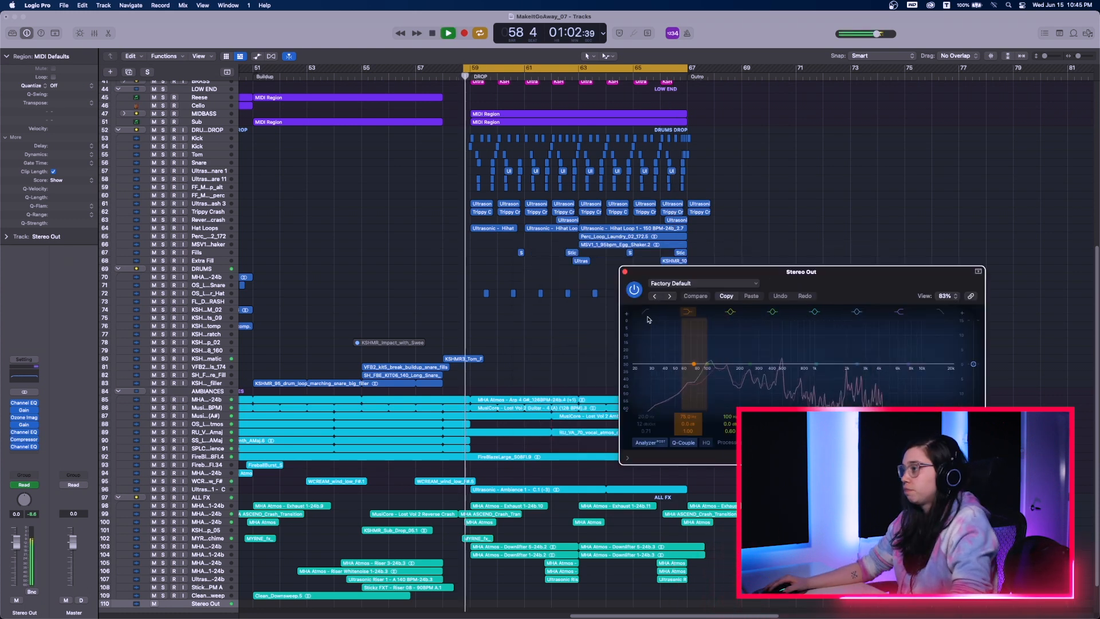
{"action": "left_click_drag", "start_coordinate": [745, 365], "coordinate": [742, 312]}
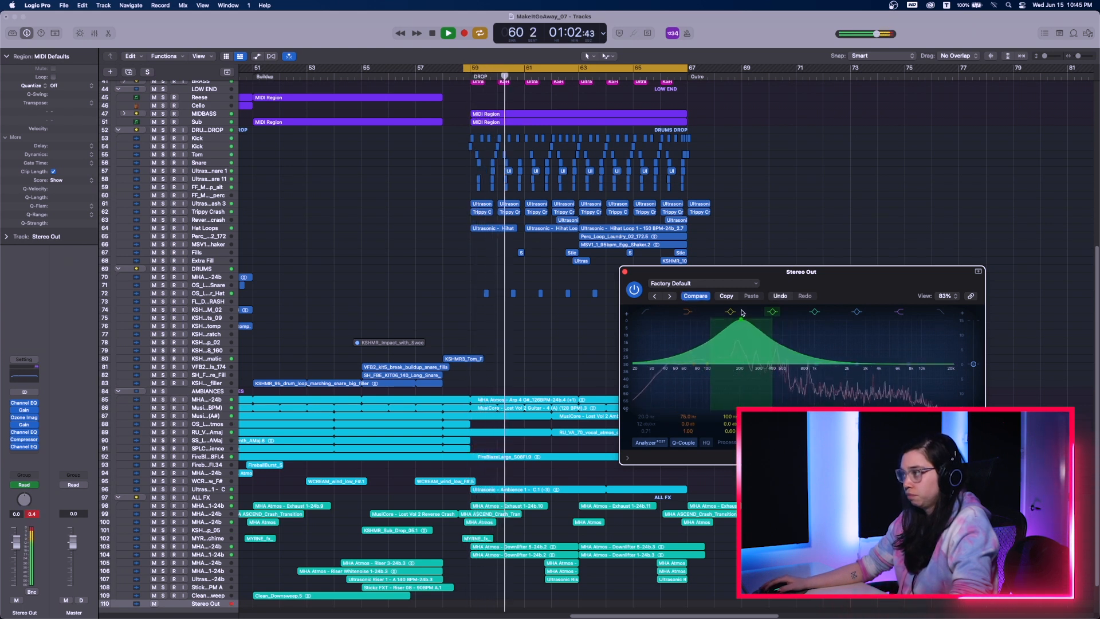
{"action": "left_click_drag", "start_coordinate": [742, 313], "coordinate": [741, 369]}
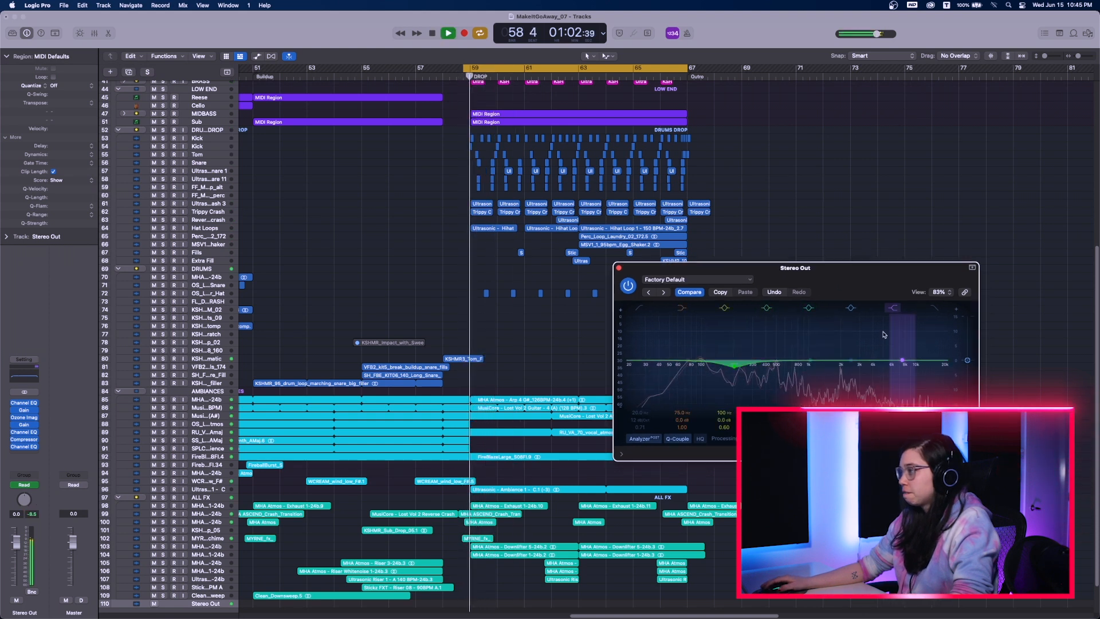
- Add a gentle high-shelf boost from around 4 kHz in the new Stereo Out Channel EQ and compare it with the EQ bypassed
{"action": "left_click_drag", "start_coordinate": [902, 360], "coordinate": [871, 353]}
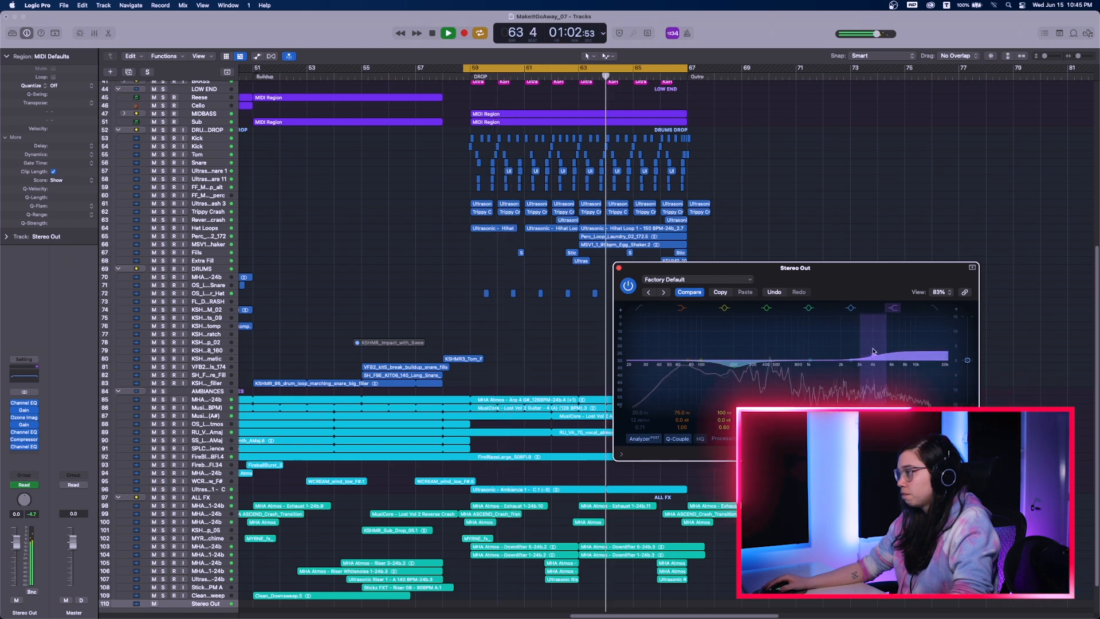
{"action": "left_click_drag", "start_coordinate": [860, 295], "coordinate": [869, 297]}
{"action": "left_click", "coordinate": [639, 289]}
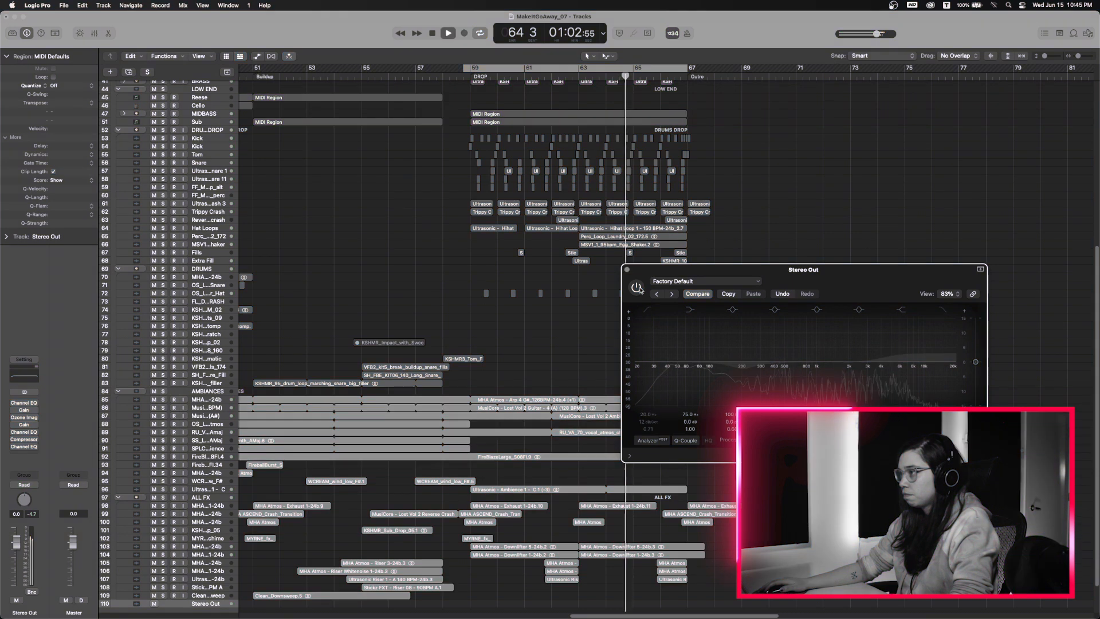
{"action": "left_click", "coordinate": [638, 287]}
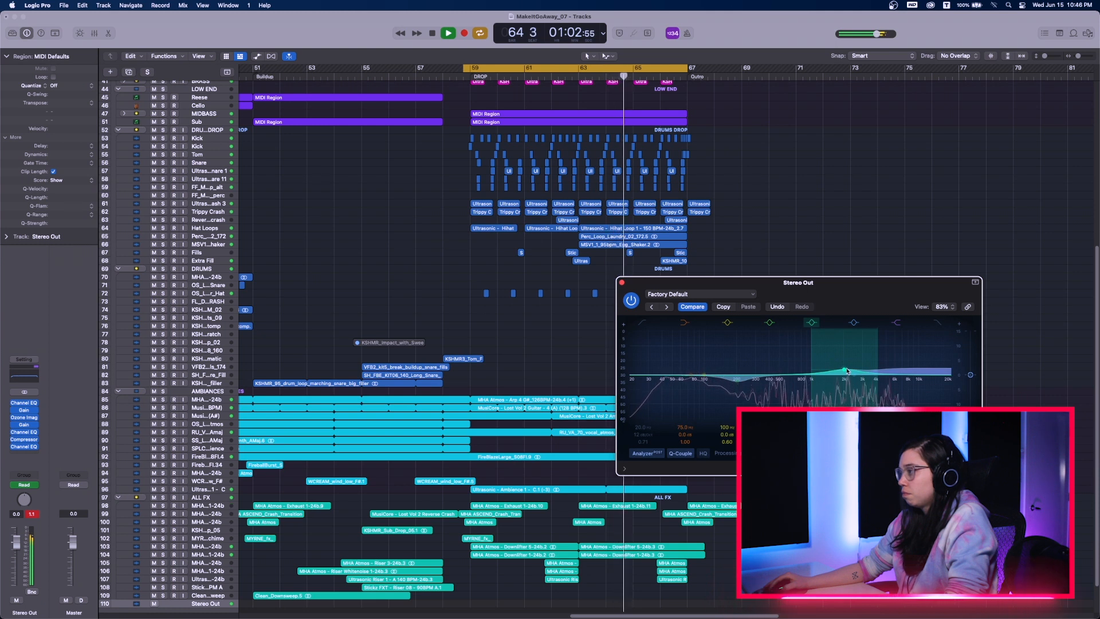
- Insert a stereo Ozone 9 Elements at the end of the Stereo Out plug-in chain
{"action": "left_click", "coordinate": [24, 454]}
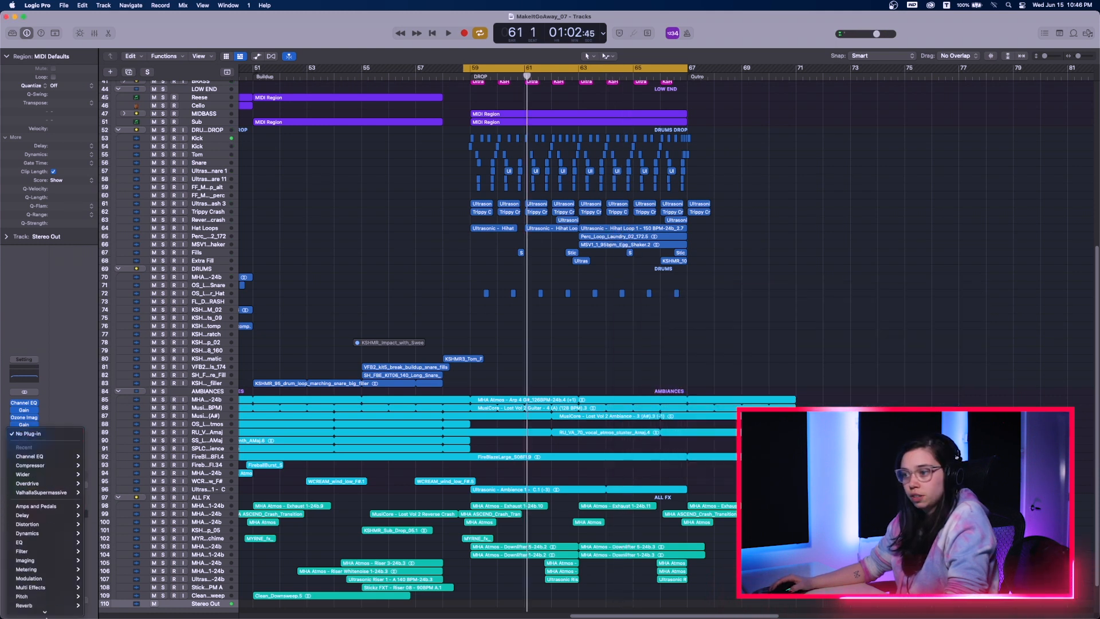
{"action": "mouse_move", "coordinate": [45, 610]}
{"action": "mouse_move", "coordinate": [104, 531]}
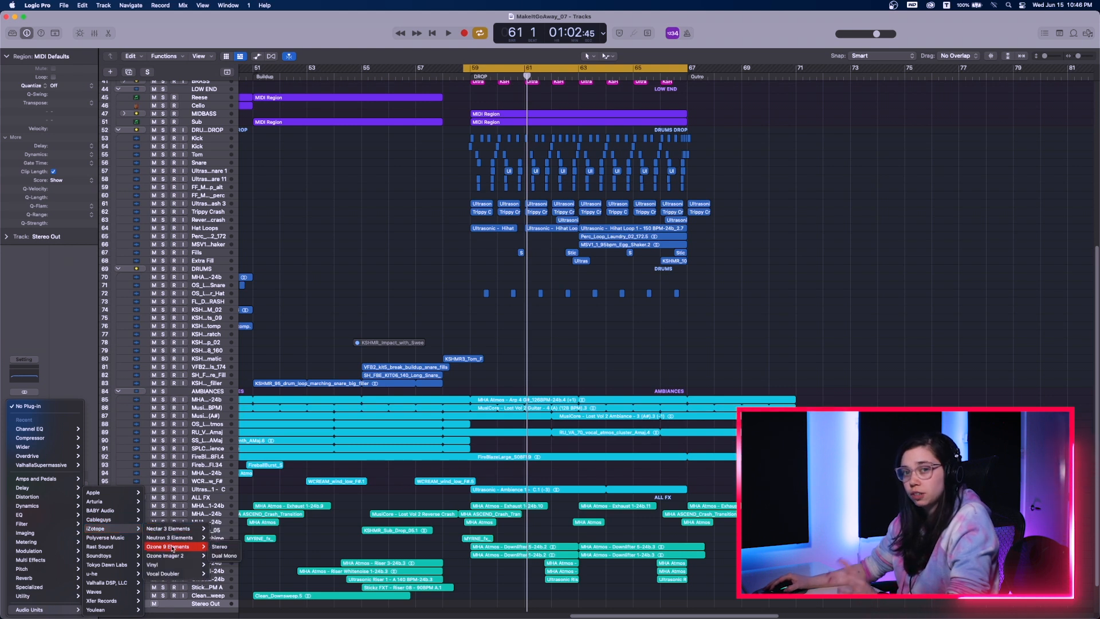
{"action": "left_click", "coordinate": [219, 547]}
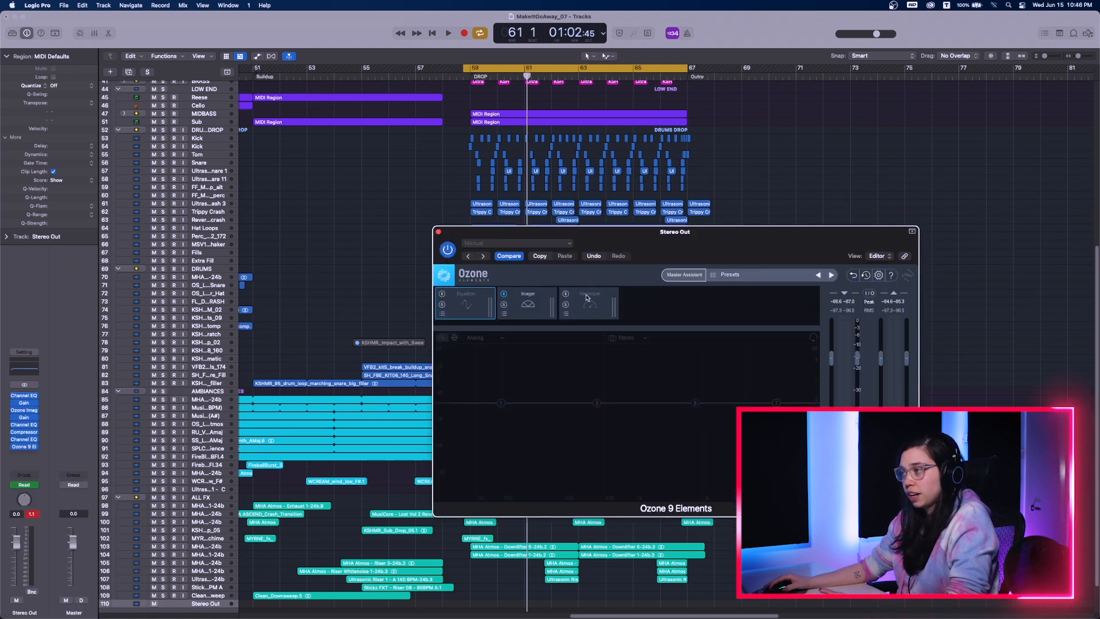
- Set the stereo width in the Ozone Imager to about 15.6 while the drop plays
{"action": "left_click", "coordinate": [528, 299]}
{"action": "left_click_drag", "start_coordinate": [666, 242], "coordinate": [772, 238]}
{"action": "key", "text": "space"}
{"action": "left_click_drag", "start_coordinate": [622, 420], "coordinate": [659, 421]}
{"action": "left_click_drag", "start_coordinate": [688, 421], "coordinate": [607, 423]}
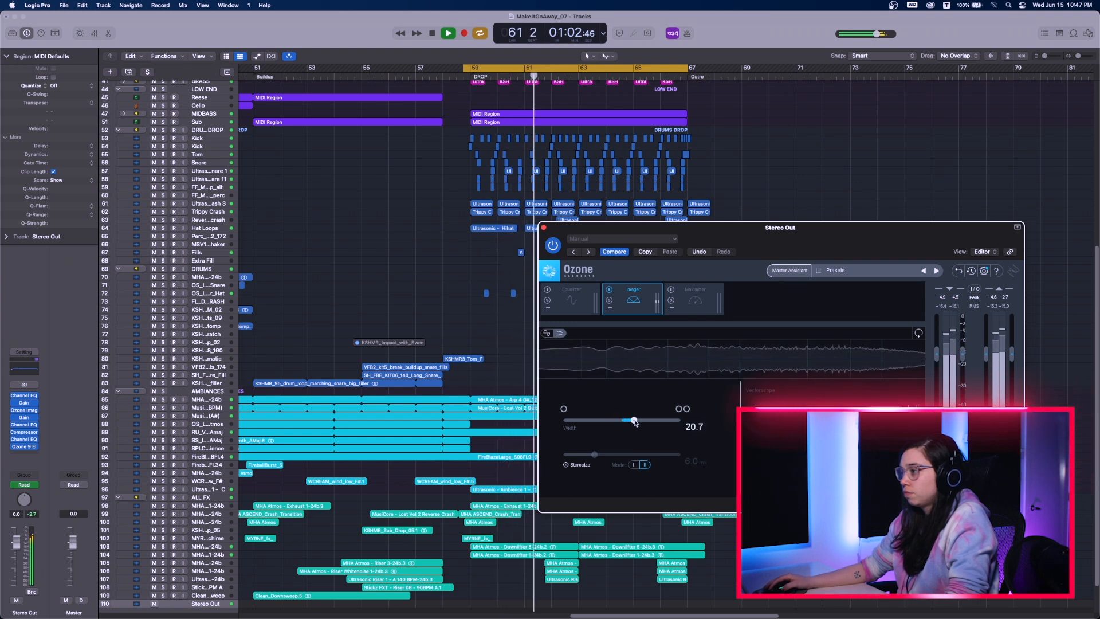
{"action": "key", "text": "space"}
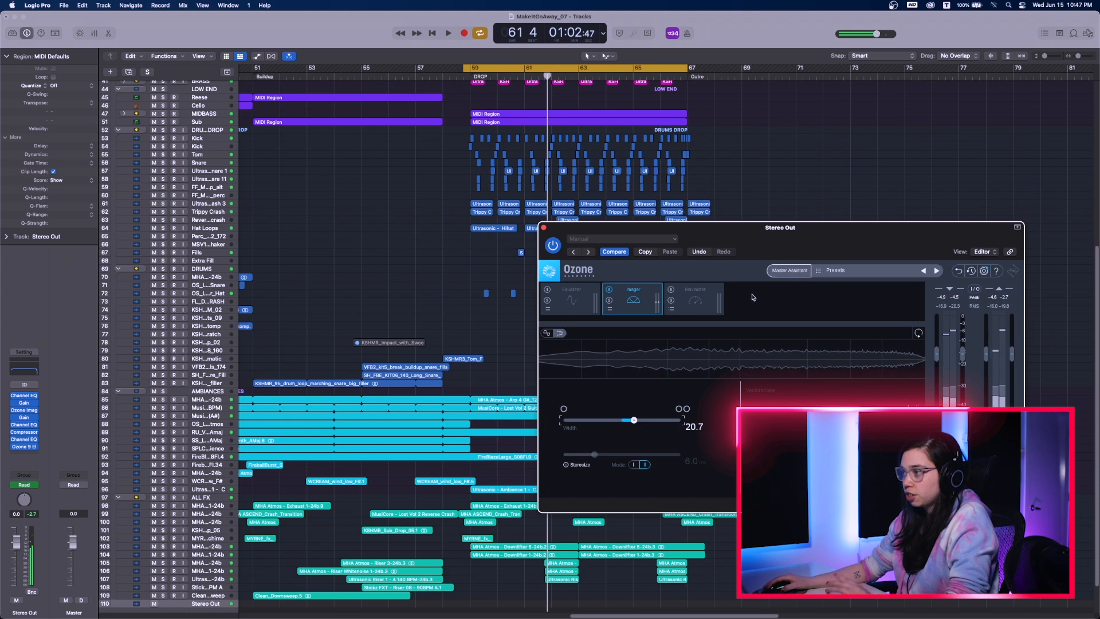
{"action": "key", "text": "space"}
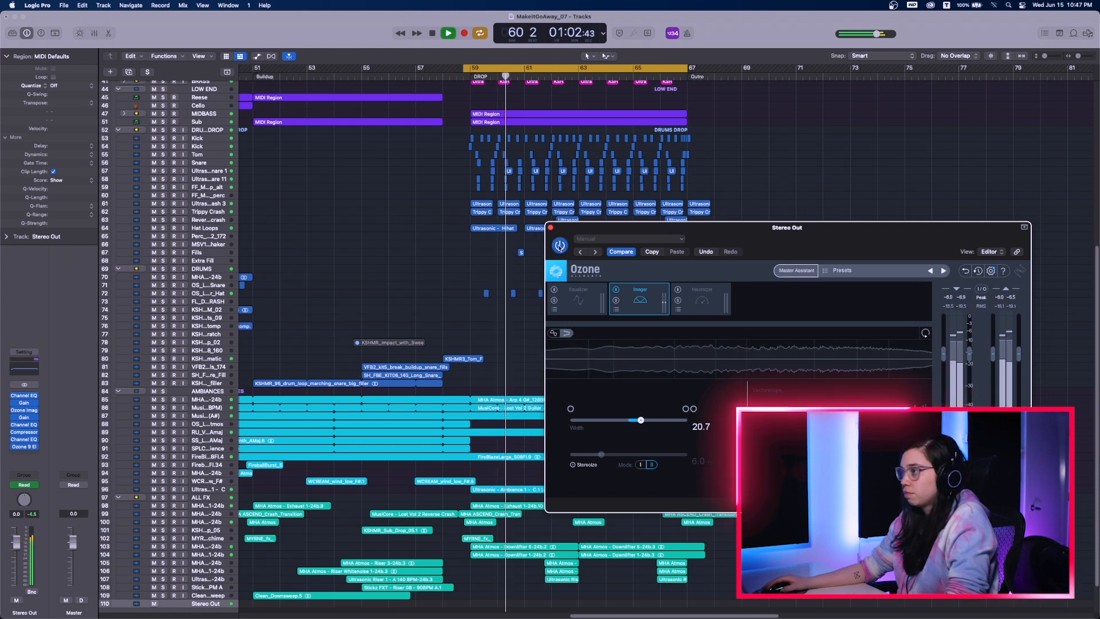
{"action": "left_click_drag", "start_coordinate": [636, 417], "coordinate": [638, 424]}
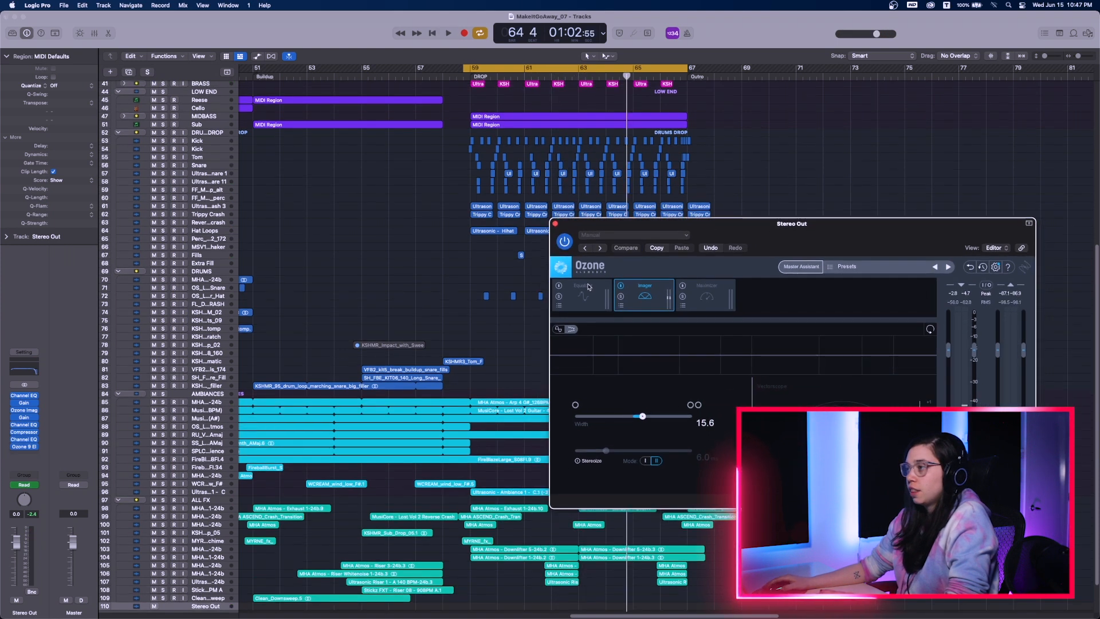
- Enable the Ozone Equalizer in Mid/Side mode and shape a Flat High-Pass on the side channel's low end during playback
{"action": "left_click", "coordinate": [559, 289]}
{"action": "left_click", "coordinate": [558, 286]}
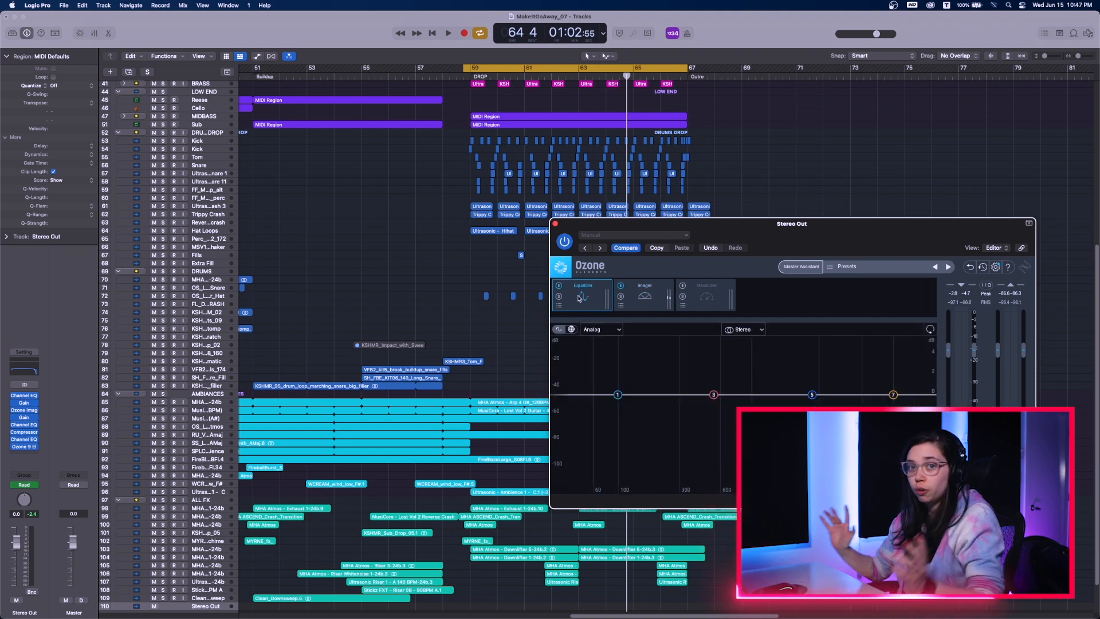
{"action": "left_click", "coordinate": [760, 330]}
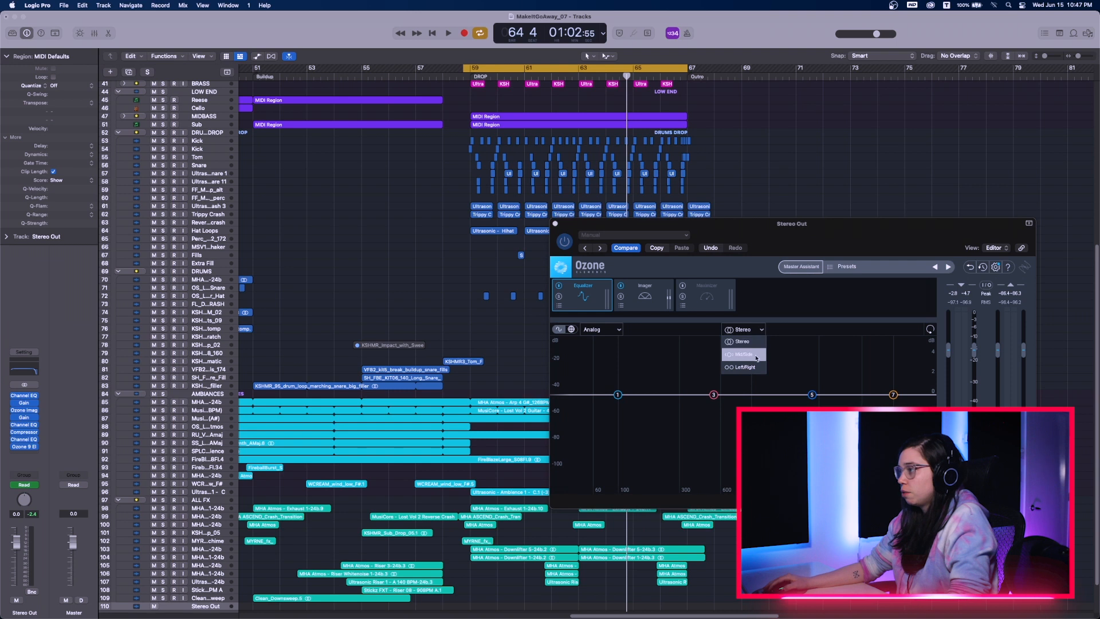
{"action": "left_click", "coordinate": [753, 355]}
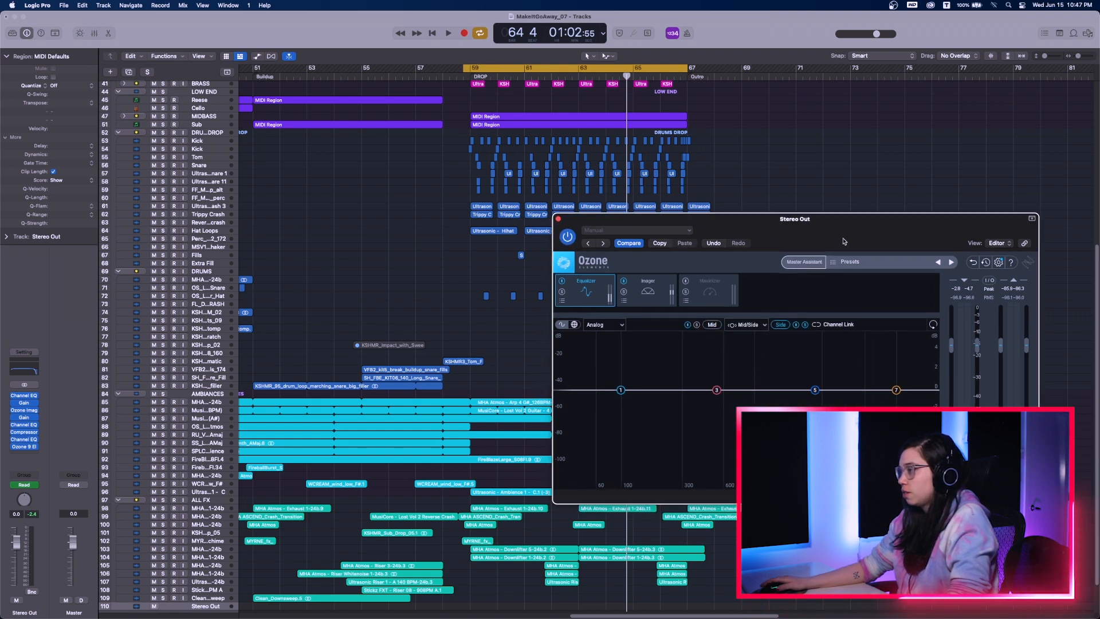
{"action": "key", "text": "space"}
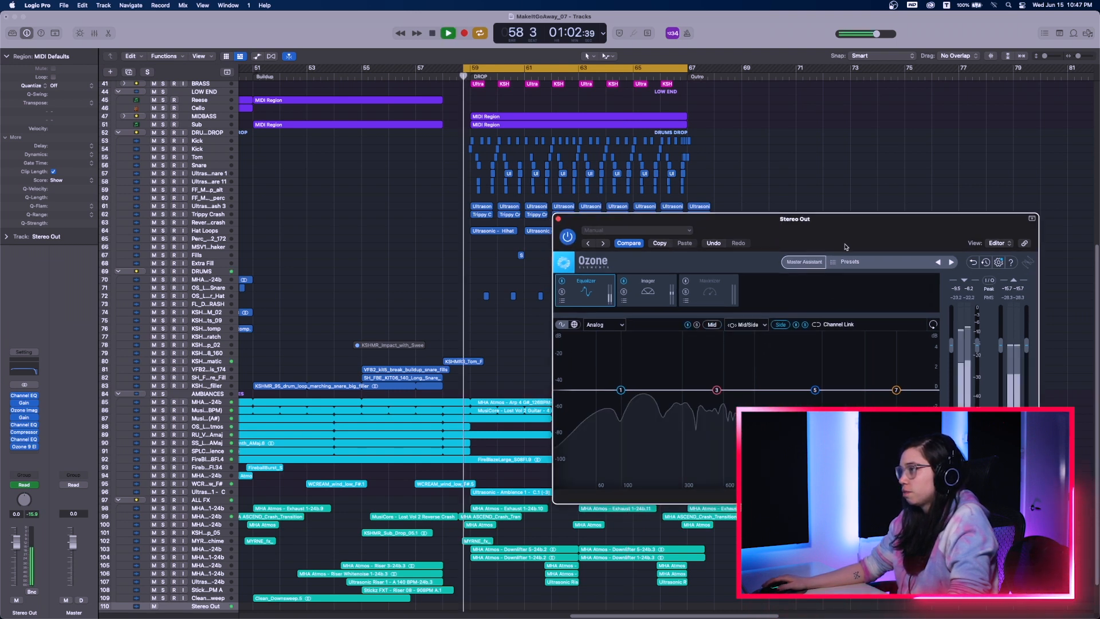
{"action": "left_click", "coordinate": [620, 390]}
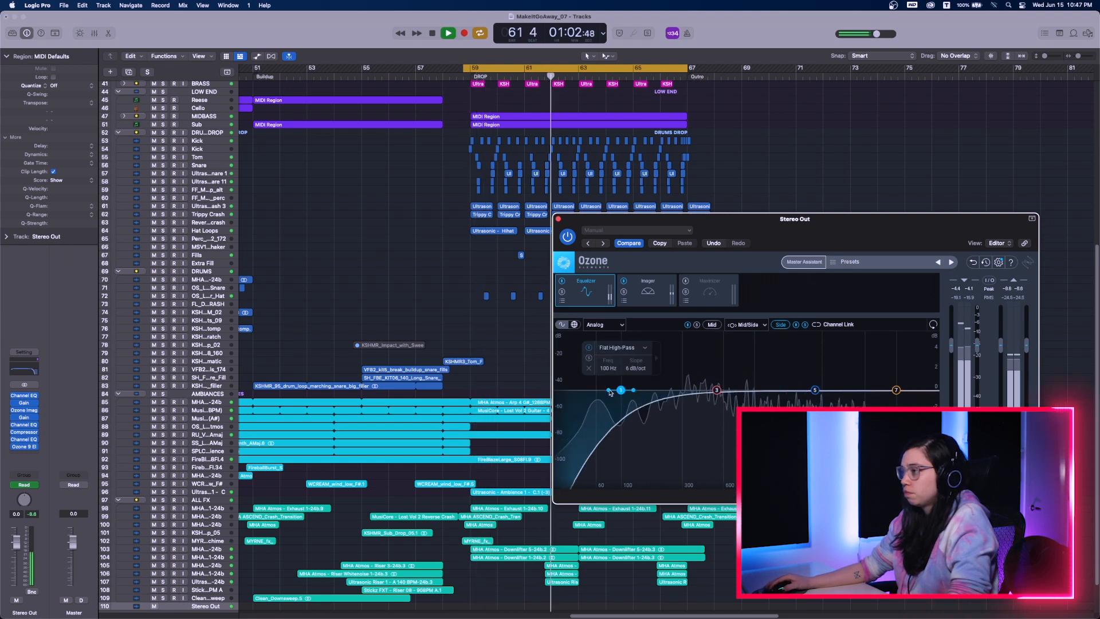
{"action": "mouse_move", "coordinate": [613, 392]}
{"action": "left_mouse_down"}
{"action": "mouse_move", "coordinate": [715, 387]}
{"action": "mouse_move", "coordinate": [599, 389]}
{"action": "mouse_move", "coordinate": [610, 386]}
{"action": "left_mouse_up"}
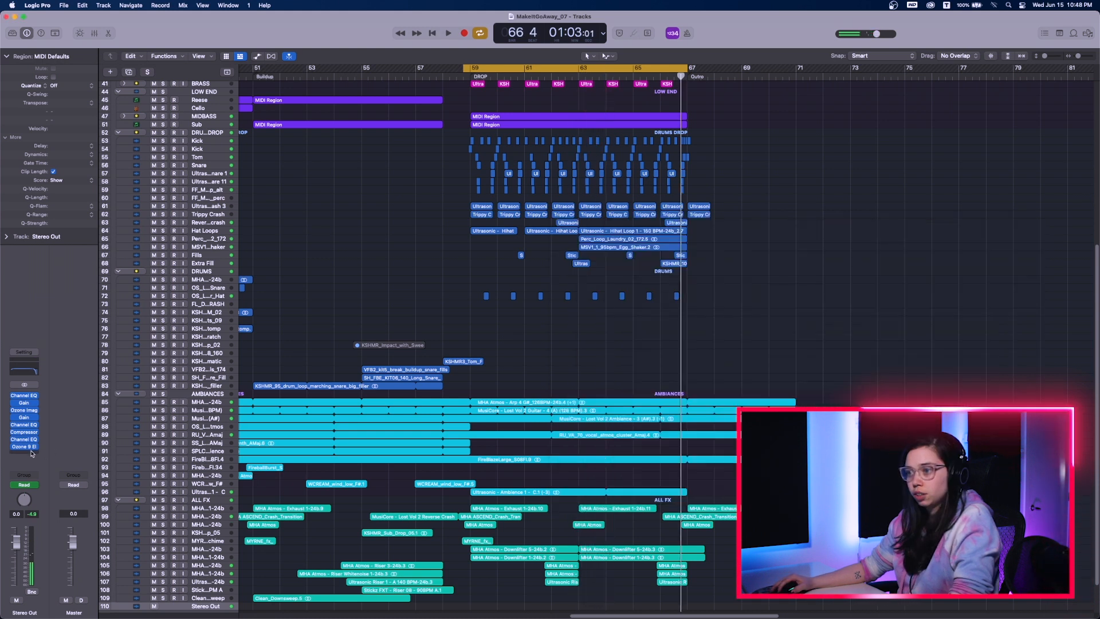
- Insert a second stereo Ozone 9 Elements after the first on the Stereo Out, view its Maximizer and run the Master Assistant
{"action": "left_click", "coordinate": [32, 456]}
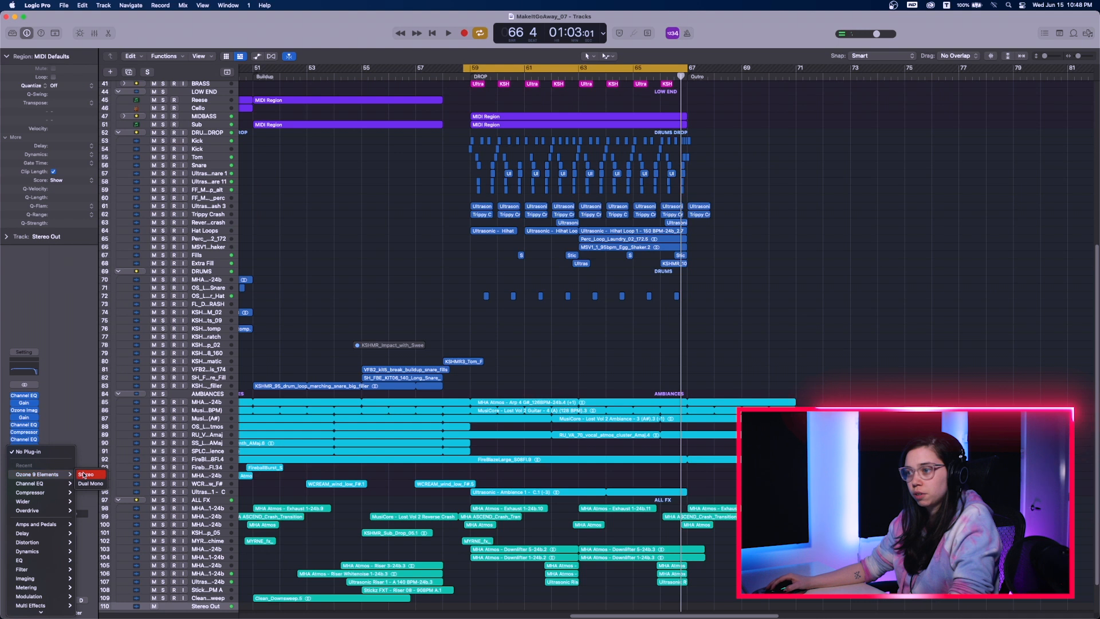
{"action": "left_click", "coordinate": [84, 475]}
{"action": "left_click", "coordinate": [510, 235]}
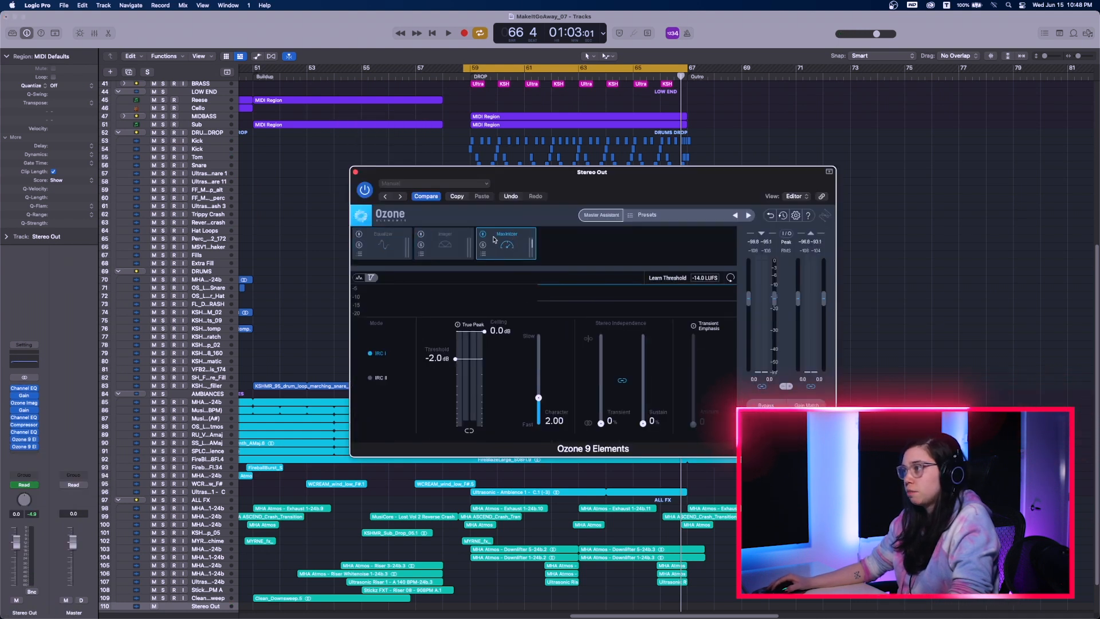
{"action": "left_click_drag", "start_coordinate": [643, 207], "coordinate": [747, 212]}
{"action": "left_click", "coordinate": [703, 221]}
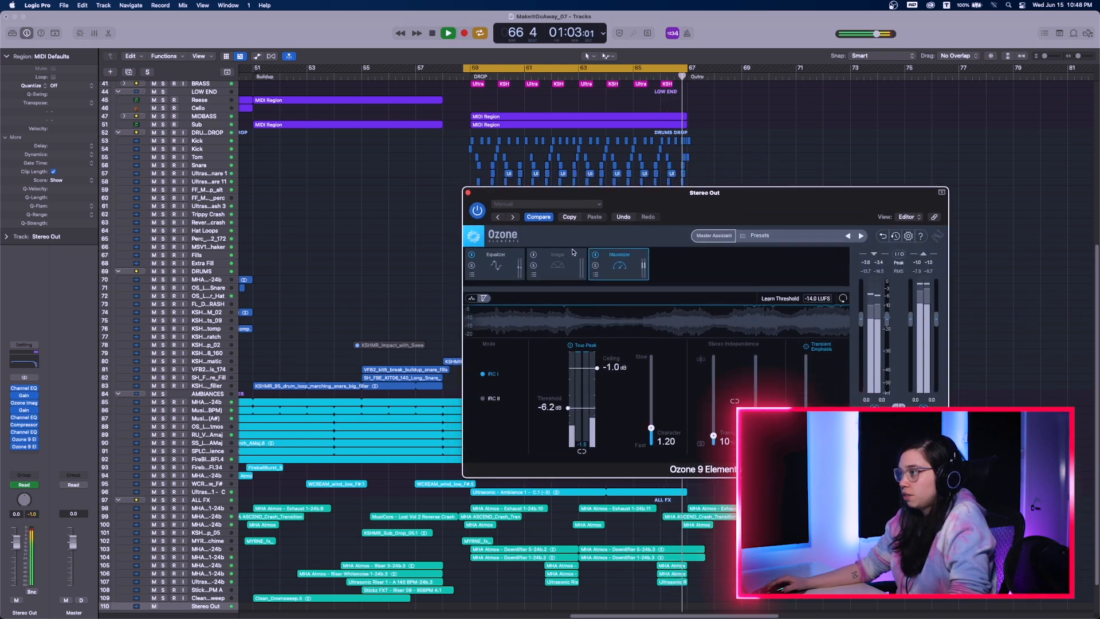
- Compare the drop with the Ozone Maximizer bypassed and set the Maximizer ceiling to -0.2 dB
{"action": "left_click_drag", "start_coordinate": [636, 206], "coordinate": [676, 207]}
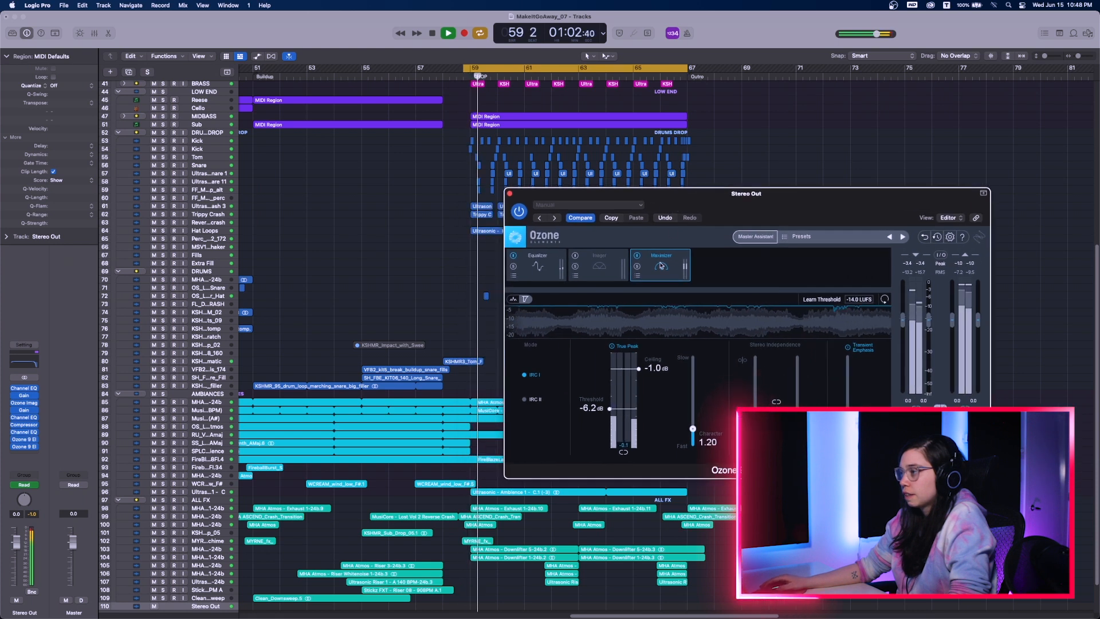
{"action": "left_click", "coordinate": [638, 256]}
{"action": "left_click", "coordinate": [638, 256]}
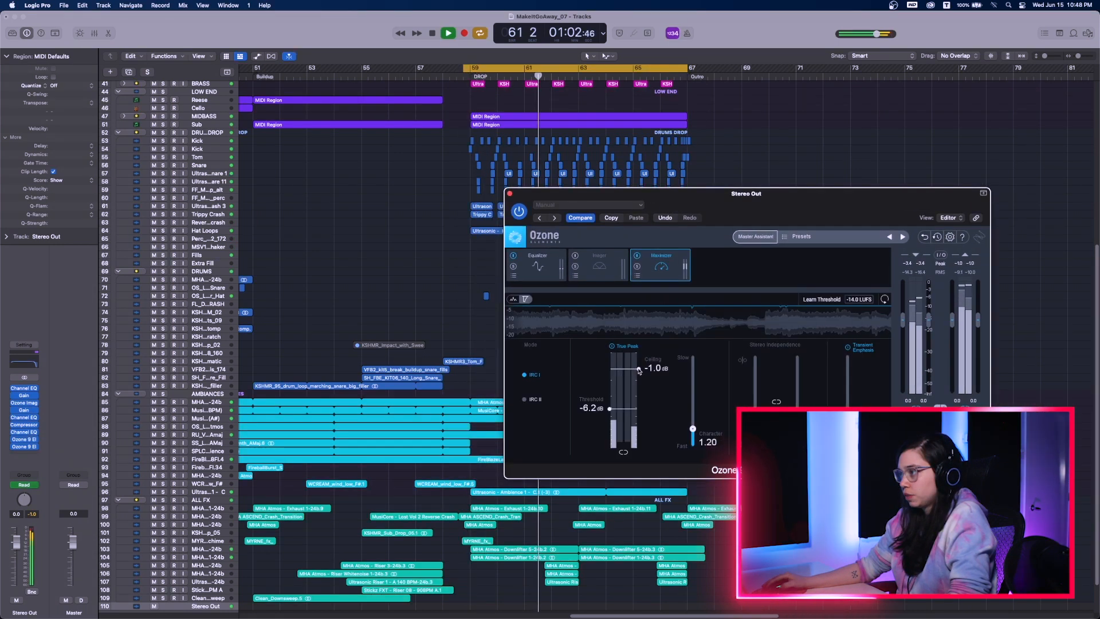
{"action": "left_click_drag", "start_coordinate": [639, 369], "coordinate": [639, 356]}
{"action": "key", "text": "space"}
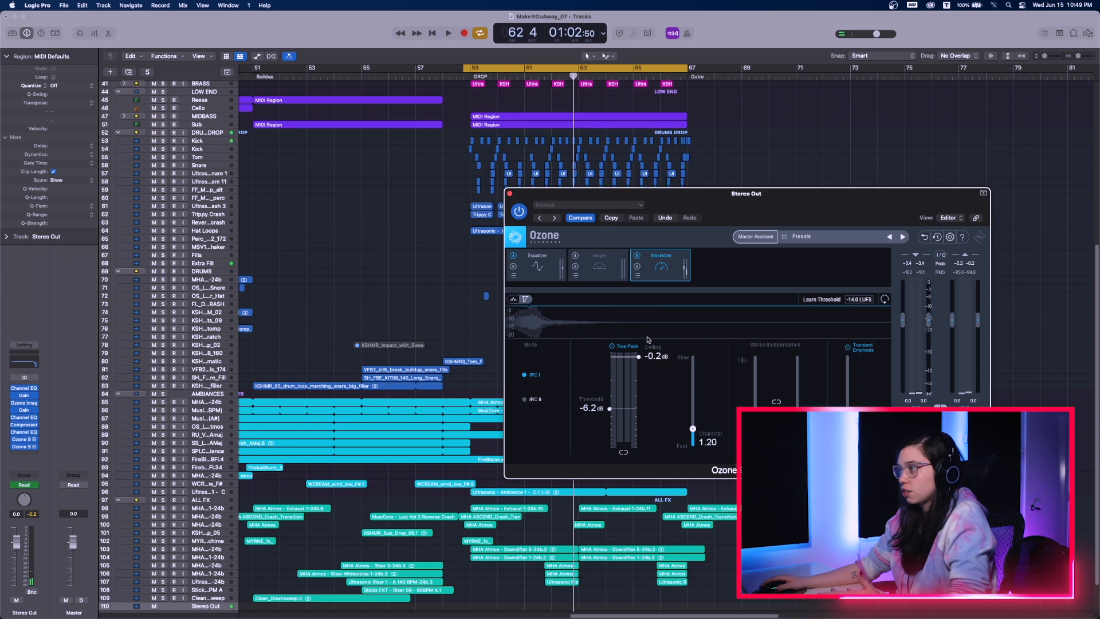
- Insert a stereo Youlean Loudness Meter 2 last on the Stereo Out, place it beside the Ozone window and start playback
{"action": "left_click", "coordinate": [24, 403]}
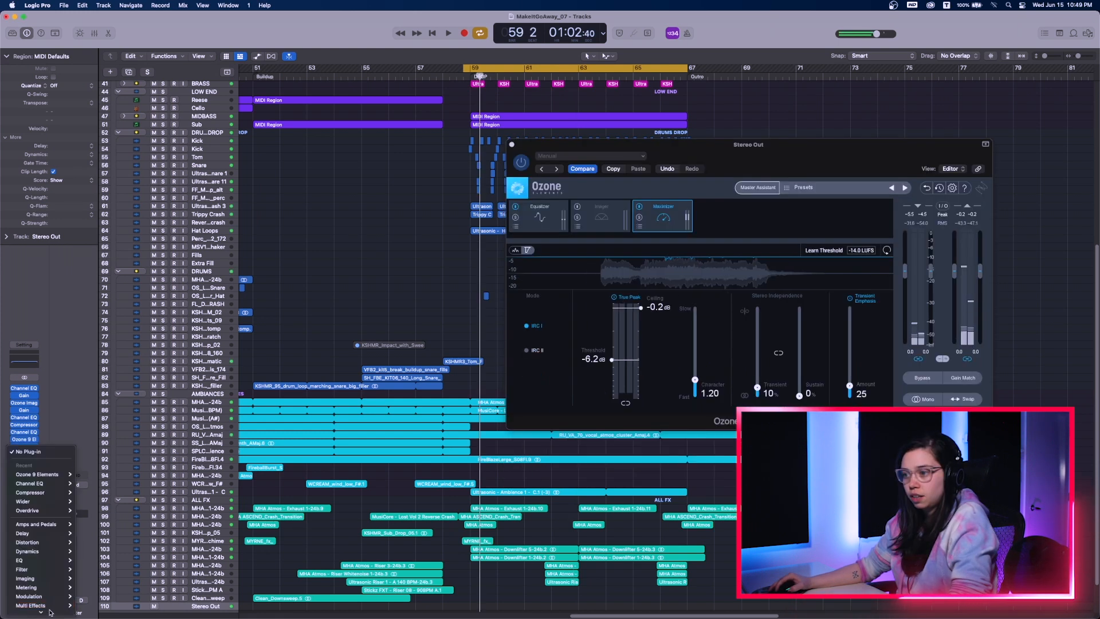
{"action": "mouse_move", "coordinate": [40, 609]}
{"action": "mouse_move", "coordinate": [86, 611]}
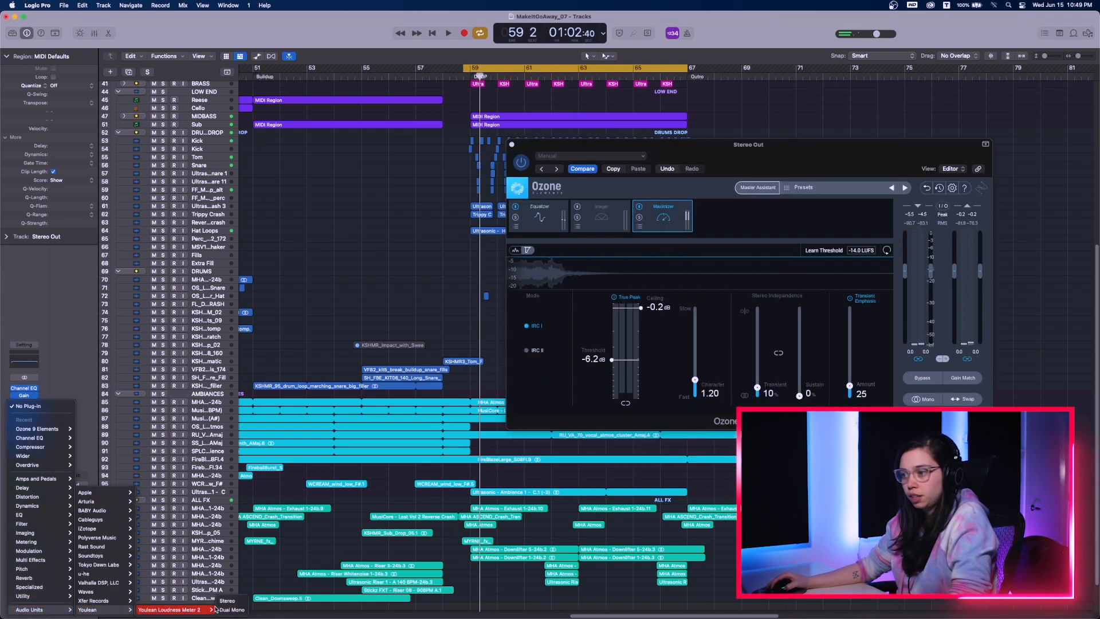
{"action": "left_click", "coordinate": [230, 600]}
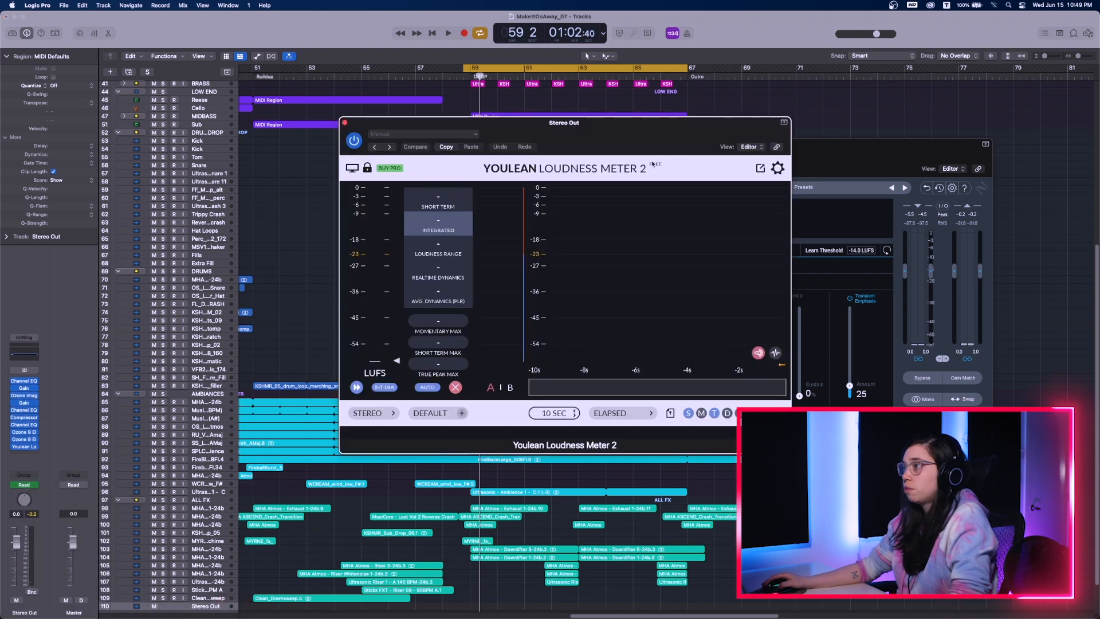
{"action": "left_click_drag", "start_coordinate": [540, 144], "coordinate": [402, 120]}
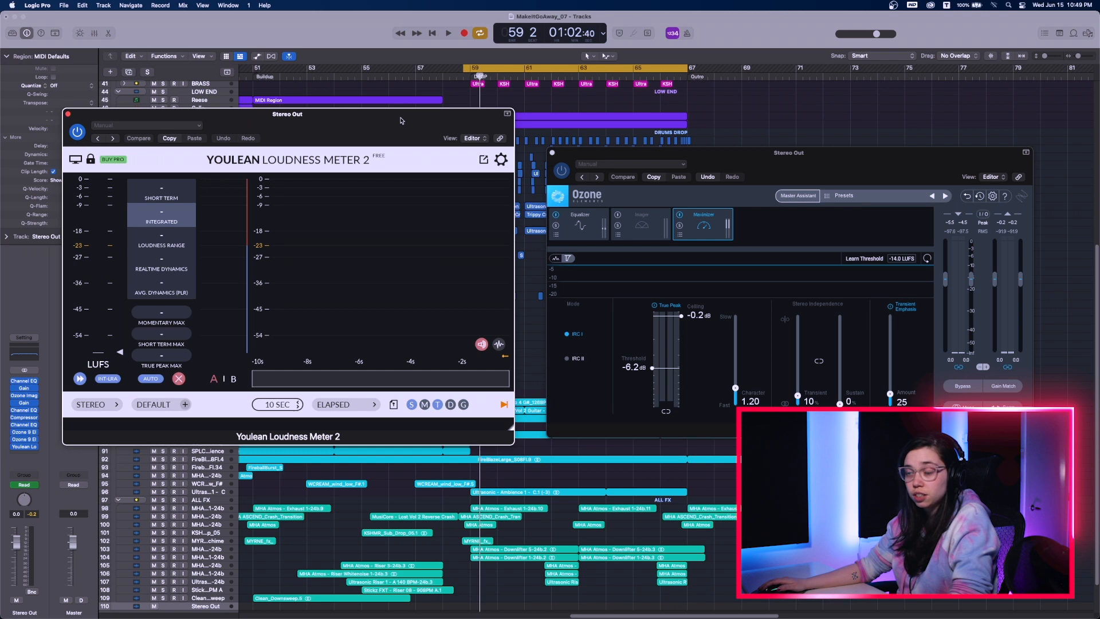
{"action": "left_click_drag", "start_coordinate": [401, 121], "coordinate": [398, 114]}
{"action": "key", "text": "space"}
- Adjust the Maximizer threshold against the loudness meter and bypass the Equalizer module in the second Ozone
{"action": "left_click_drag", "start_coordinate": [759, 166], "coordinate": [743, 211]}
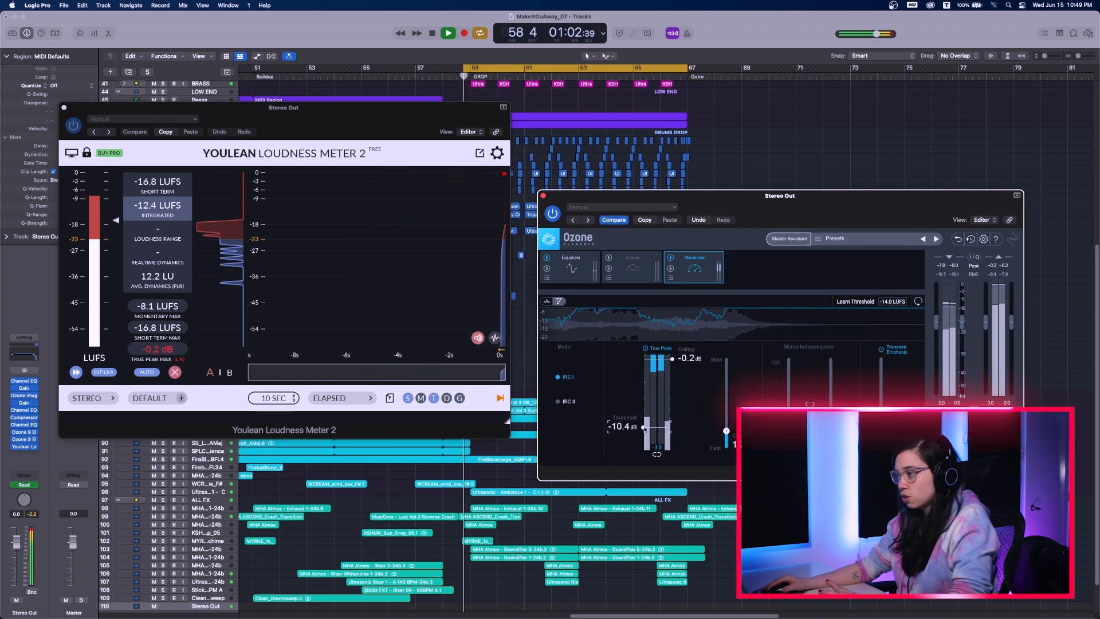
{"action": "left_click_drag", "start_coordinate": [644, 430], "coordinate": [643, 423]}
{"action": "key", "text": "space"}
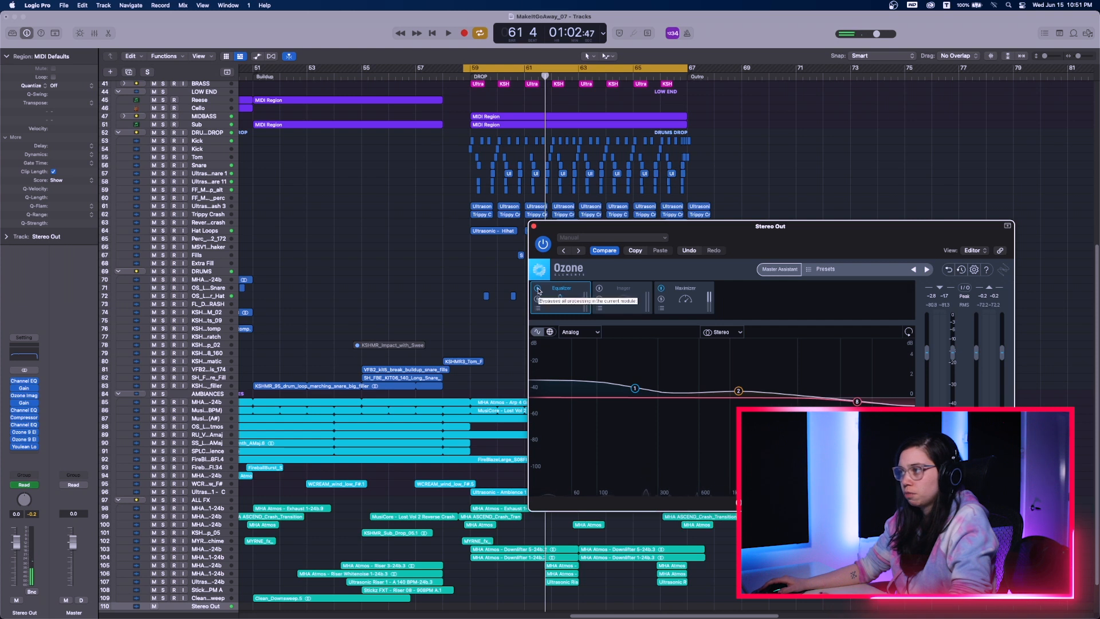
{"action": "left_click", "coordinate": [538, 289]}
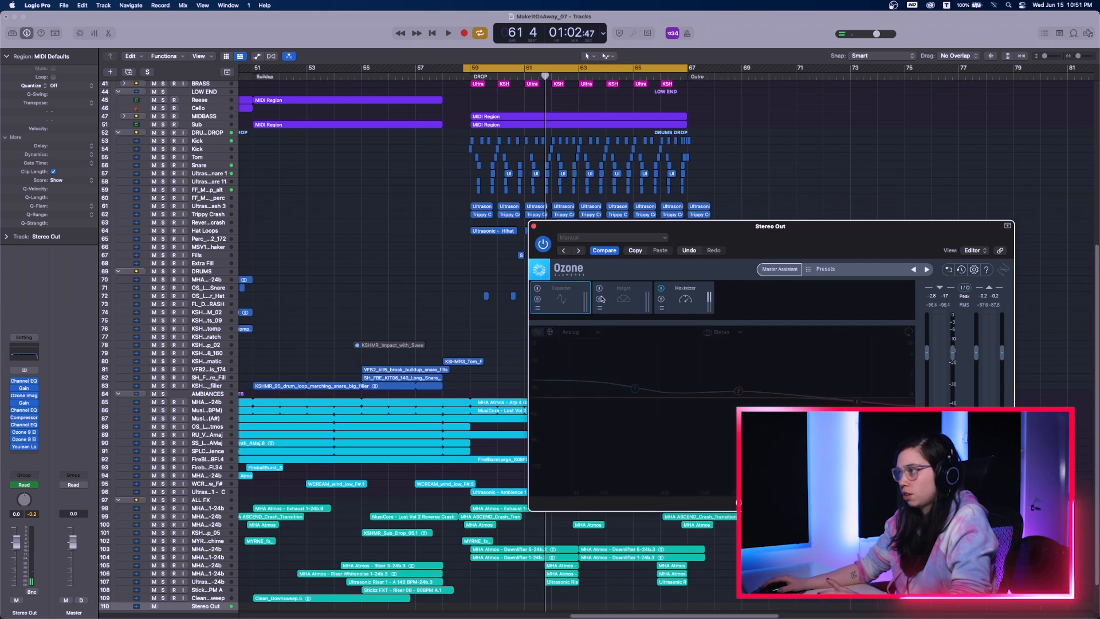
{"action": "left_click", "coordinate": [688, 295]}
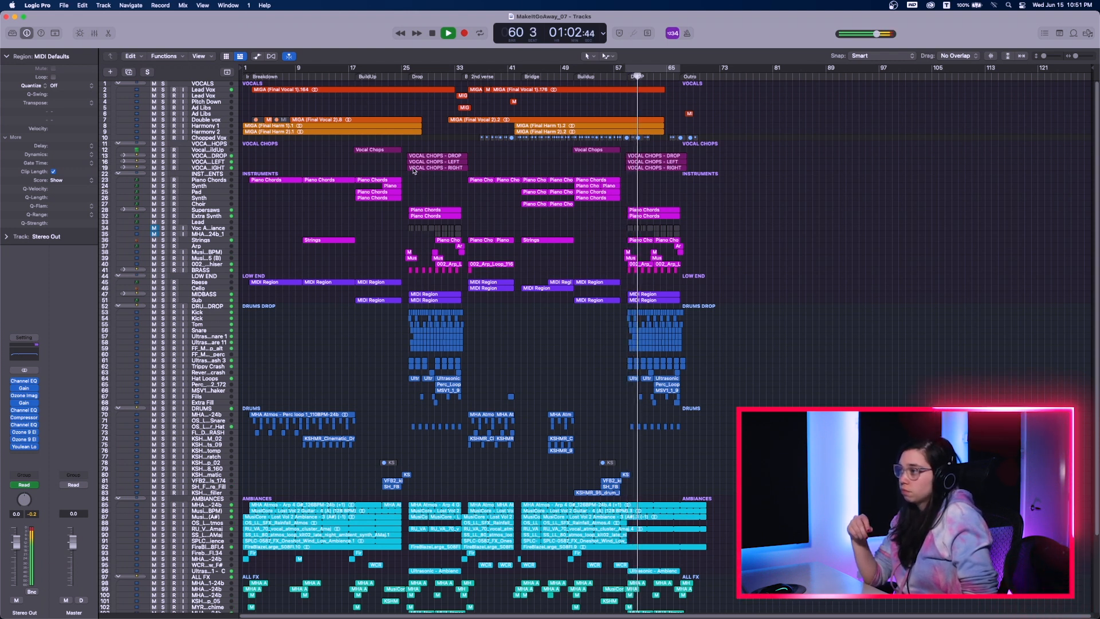
- Raise the volume of the MIDBASS track in the drop to about -4.5 dB
{"action": "key", "text": "super+Right"}
{"action": "key", "text": "super+Right"}
{"action": "key", "text": "super+Right"}
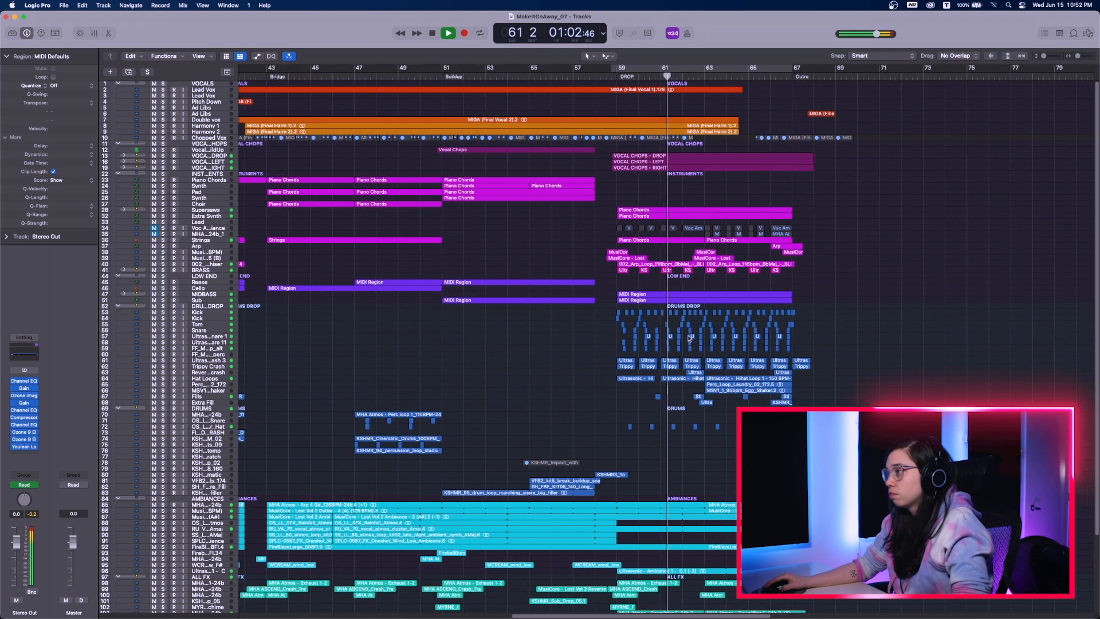
{"action": "key", "text": "super+Down"}
{"action": "key", "text": "super+Down"}
{"action": "key", "text": "super+Down"}
{"action": "key", "text": "super+Down"}
{"action": "key", "text": "super+Down"}
{"action": "key", "text": "super+Down"}
{"action": "key", "text": "space"}
{"action": "scroll", "coordinate": [698, 323], "scroll_direction": "up", "scroll_amount": 5}
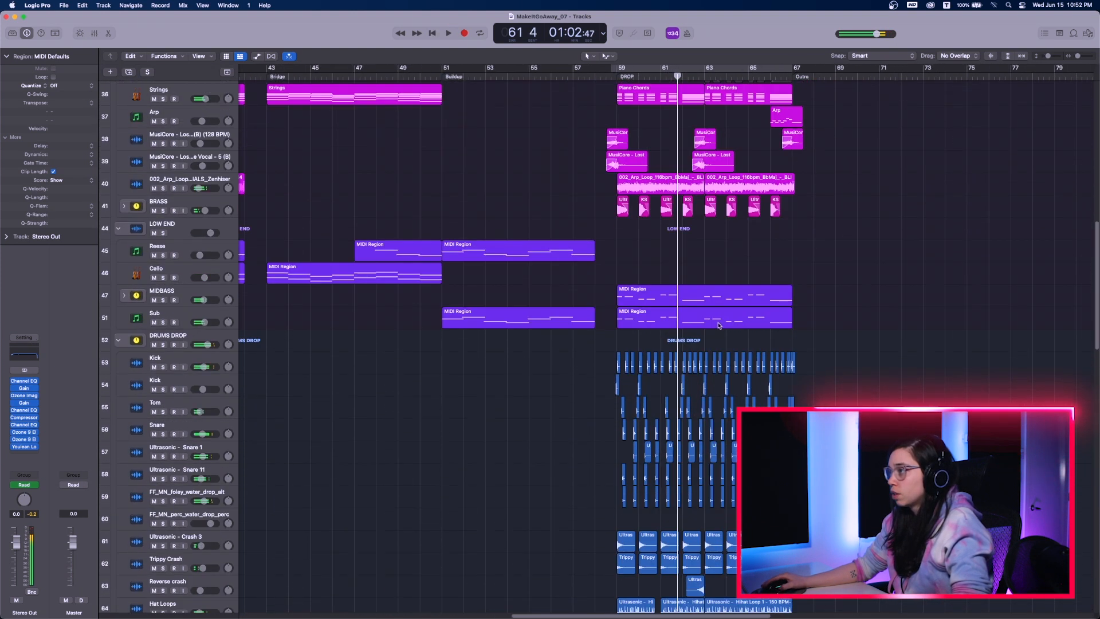
{"action": "key", "text": "super+Right"}
{"action": "key", "text": "super+Right"}
{"action": "key", "text": "super+Right"}
{"action": "key", "text": "super+Down"}
{"action": "key", "text": "super+Down"}
{"action": "left_click", "coordinate": [223, 291]}
{"action": "key", "text": "super+Down"}
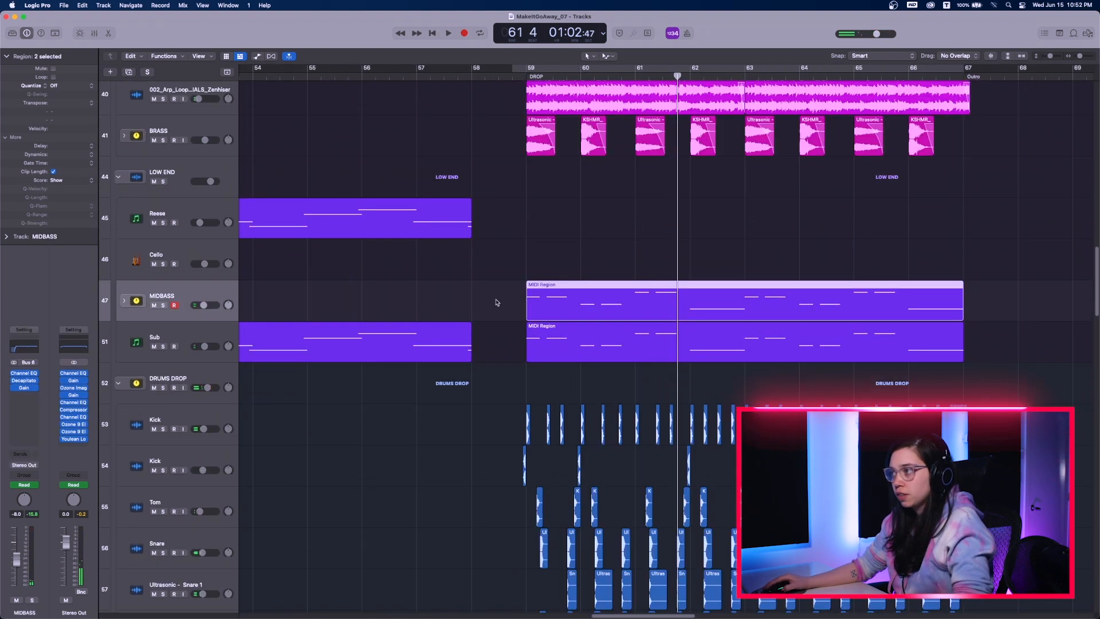
{"action": "left_click_drag", "start_coordinate": [203, 305], "coordinate": [206, 306]}
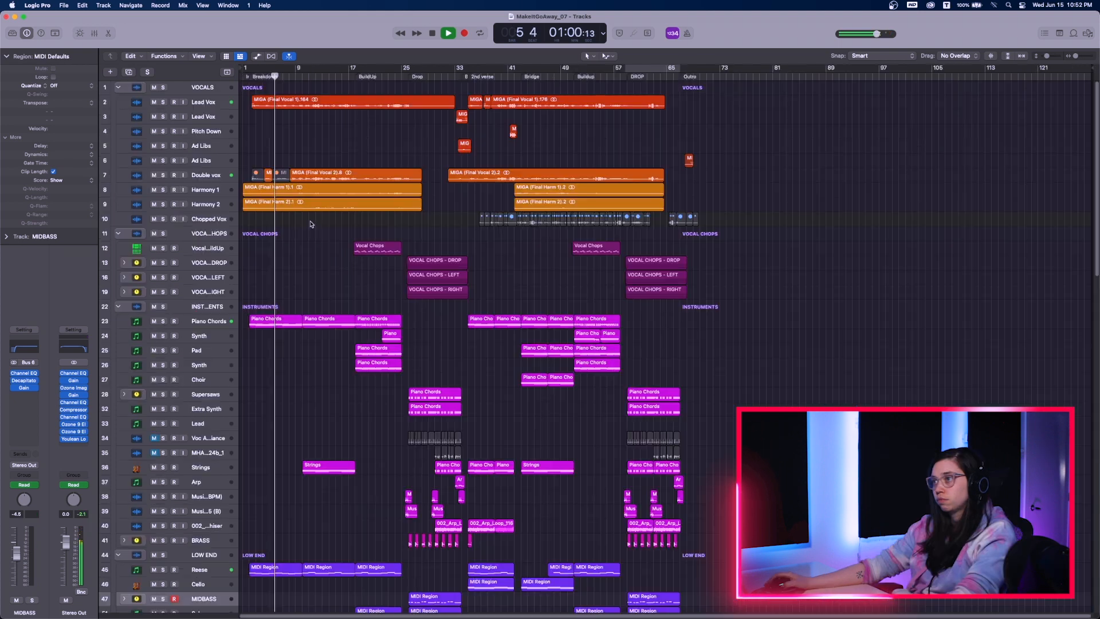
- Play the breakdown and adjust the volume of the VOCALS track stack
{"action": "scroll", "coordinate": [275, 150], "scroll_direction": "down", "scroll_amount": 10}
{"action": "scroll", "coordinate": [289, 164], "scroll_direction": "up", "scroll_amount": 6}
{"action": "scroll", "coordinate": [289, 165], "scroll_direction": "up", "scroll_amount": 10}
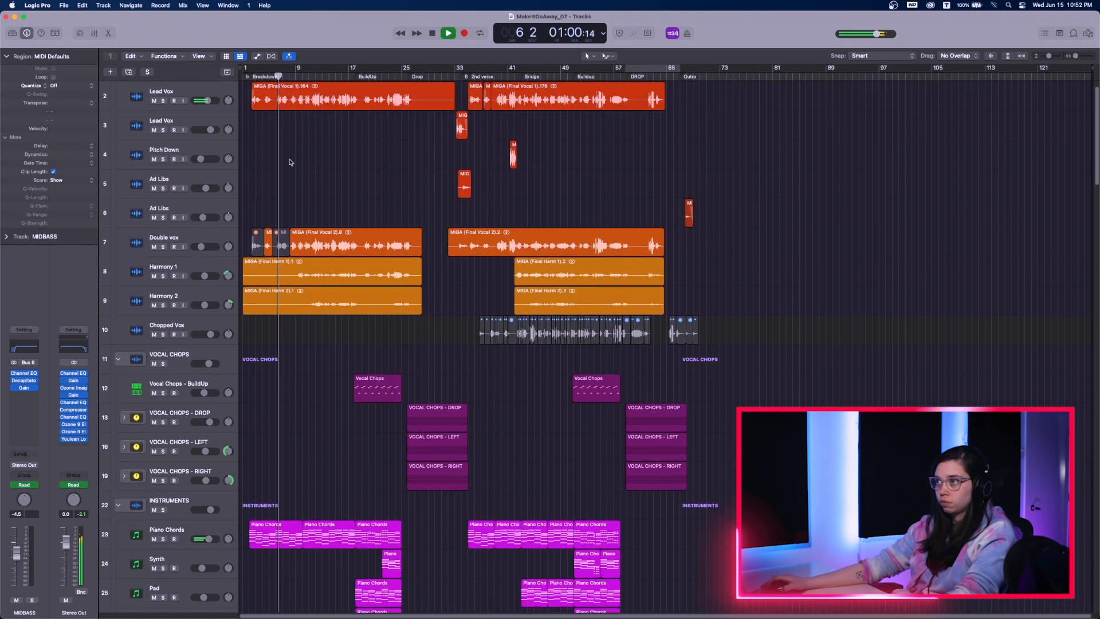
{"action": "key", "text": "space"}
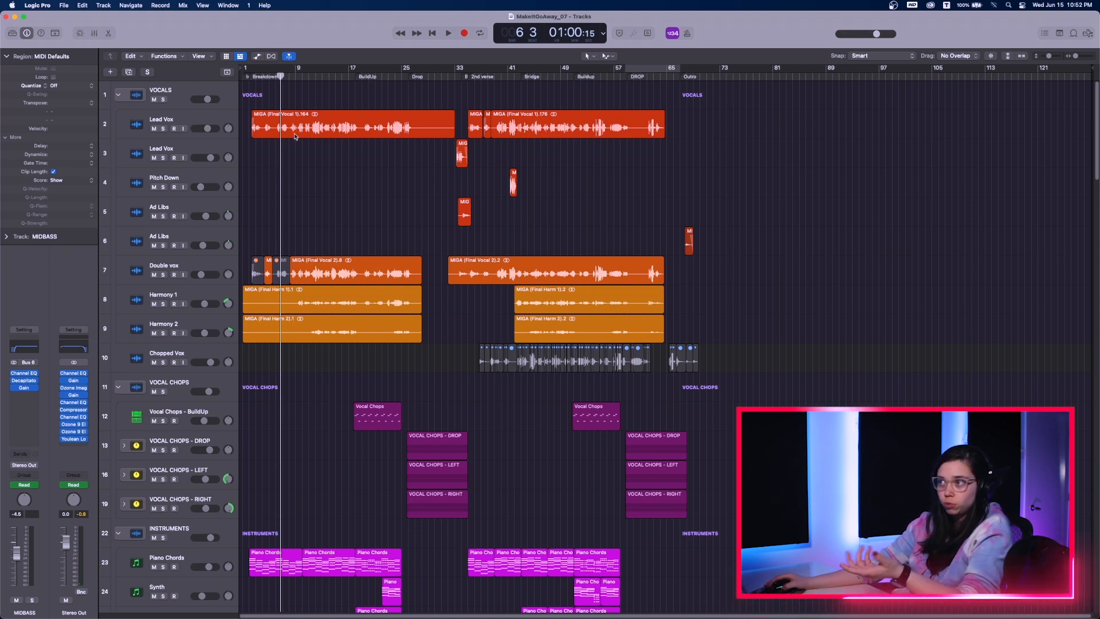
{"action": "left_click", "coordinate": [209, 100]}
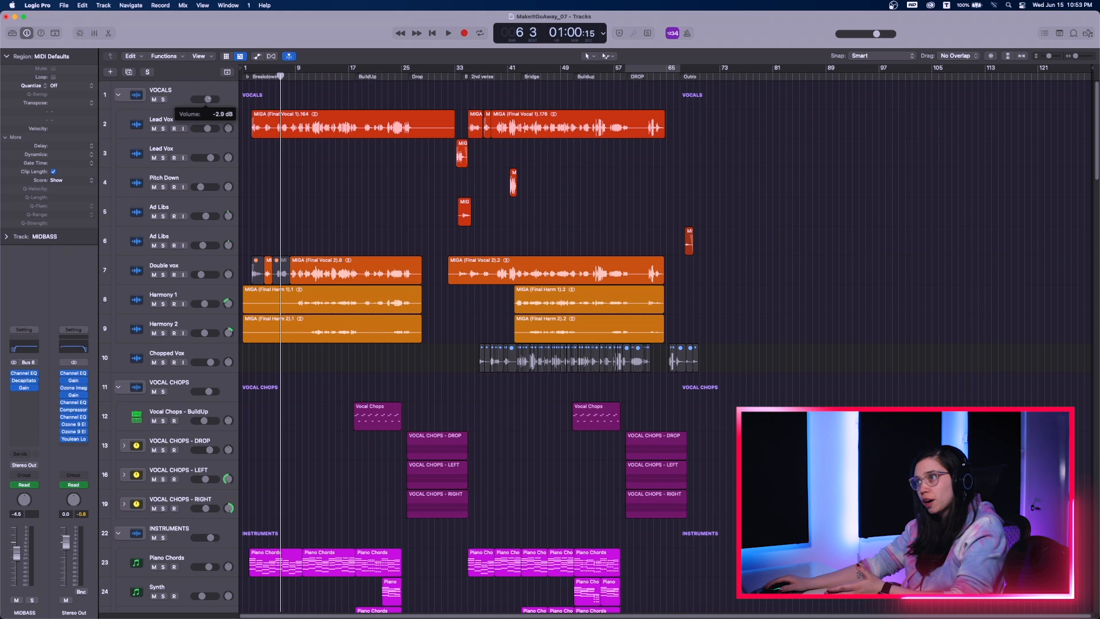